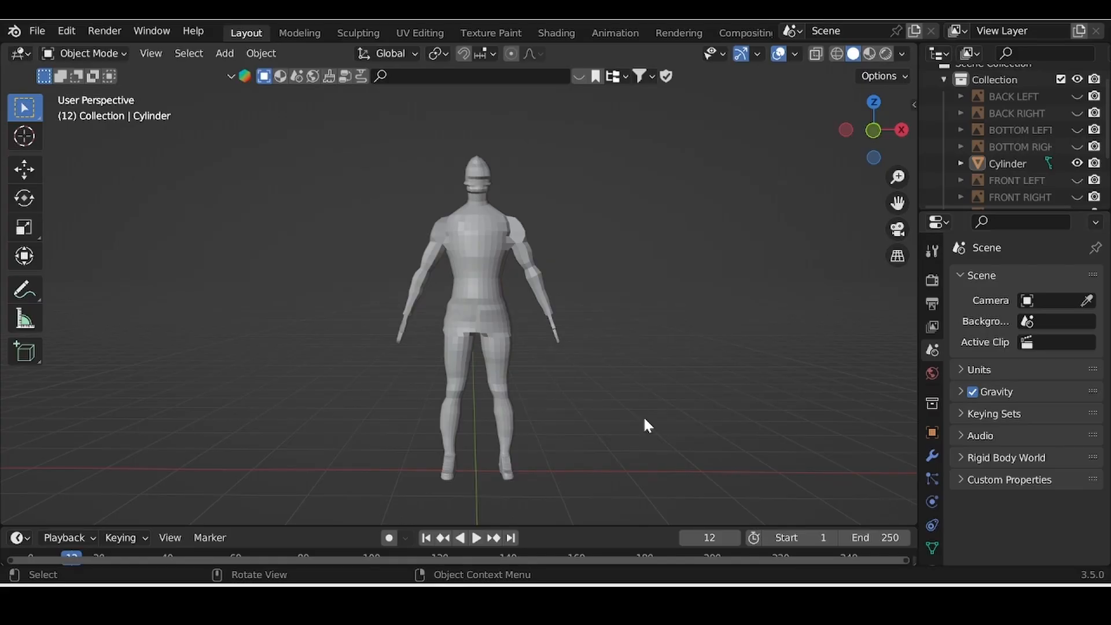
Step: Switch the humanoid Cylinder mesh into Edit Mode to work on its vertices
key("Tab")
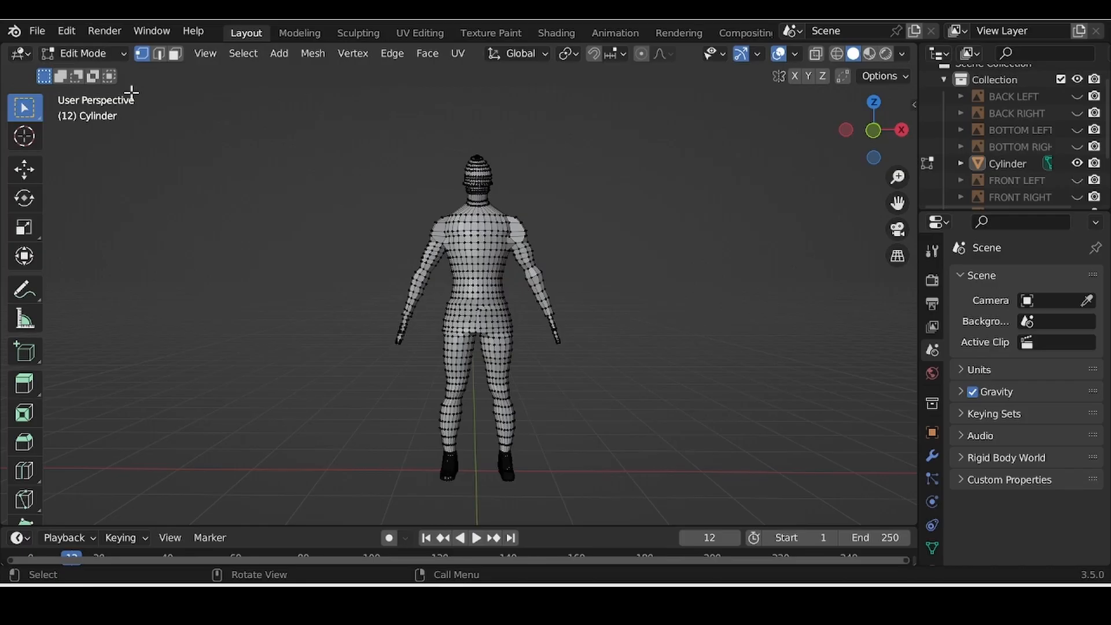
Step: Select the forearm edge ring near the elbow and move it into position
scroll(246, 446, "up", 8)
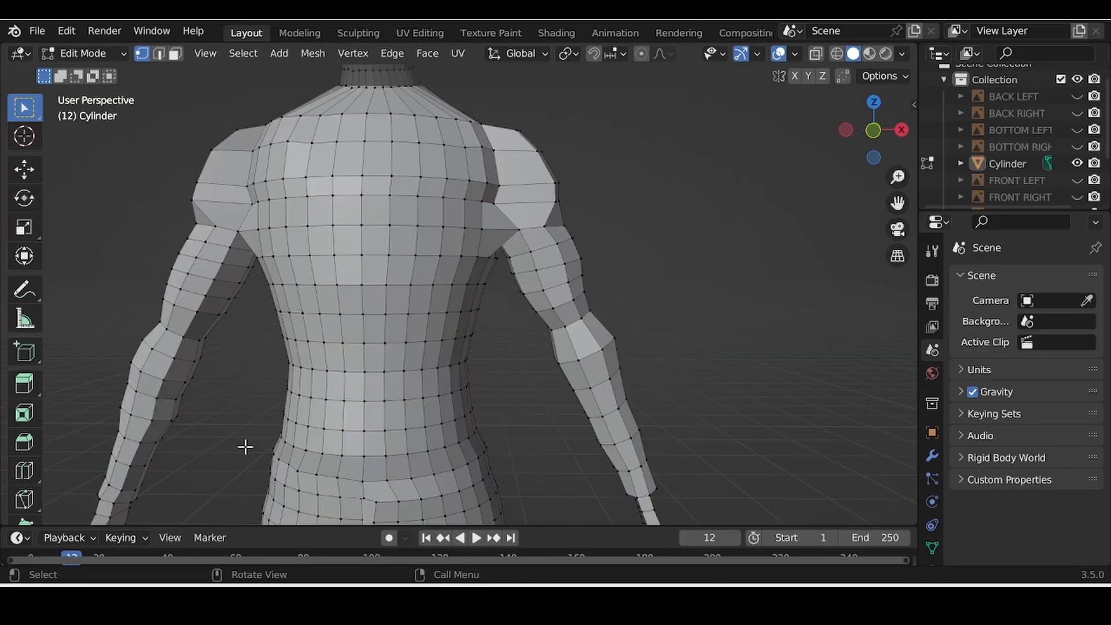
left_click(554, 307, "alt")
key("g")
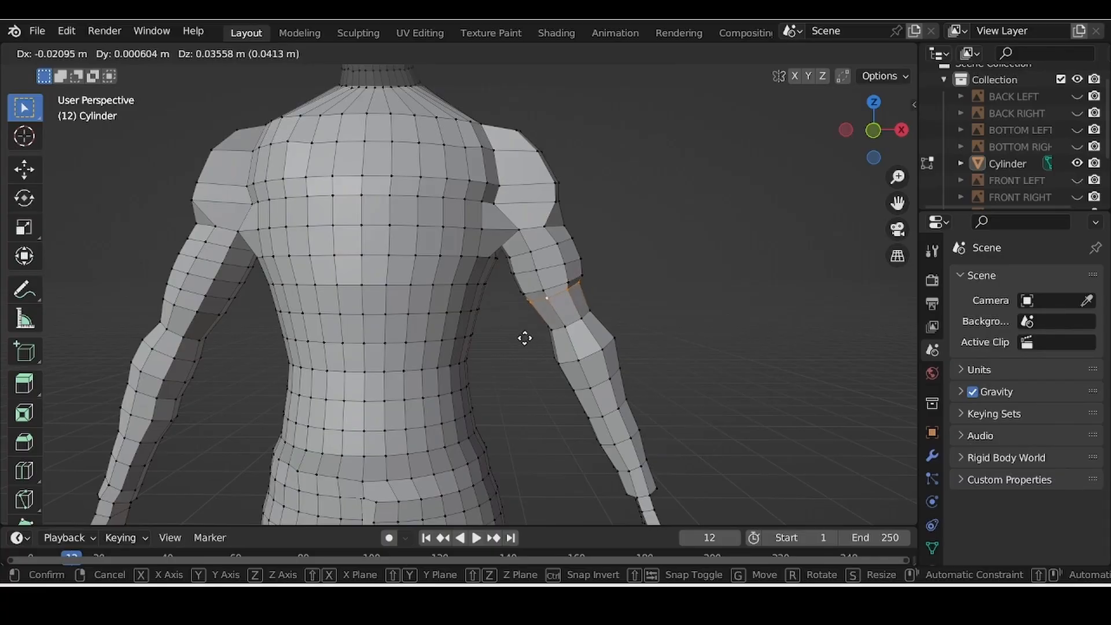
left_click(527, 336)
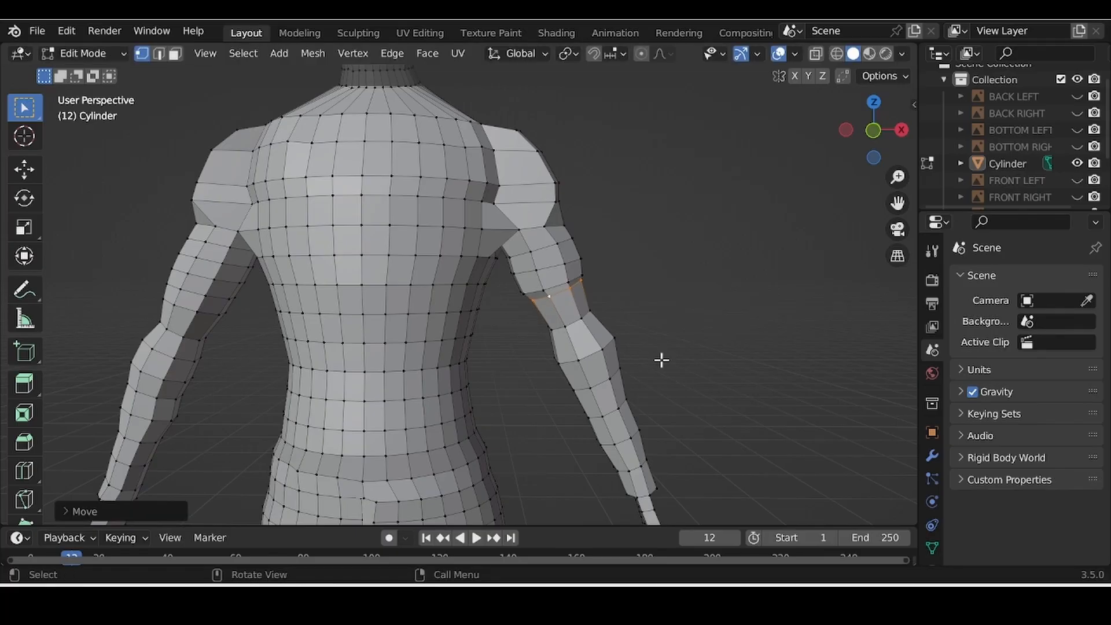
Step: Shrink the elbow edge ring to about 0.92 scale
middle_click_drag(661, 360, 530, 385)
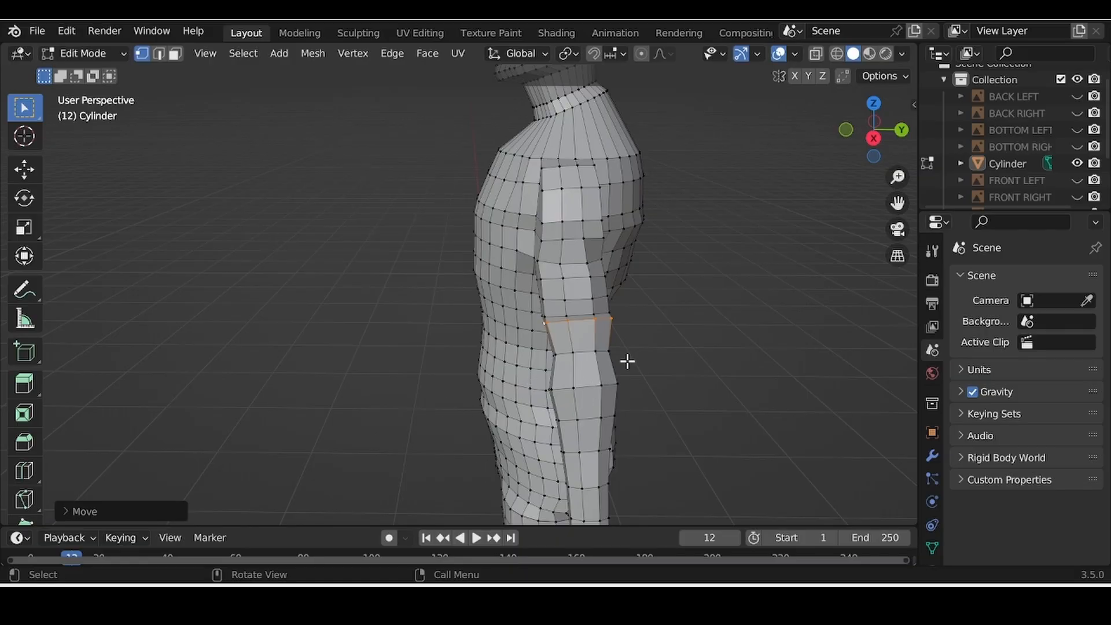
scroll(627, 359, "up", 1)
scroll(627, 361, "up", 2)
scroll(619, 367, "down", 4)
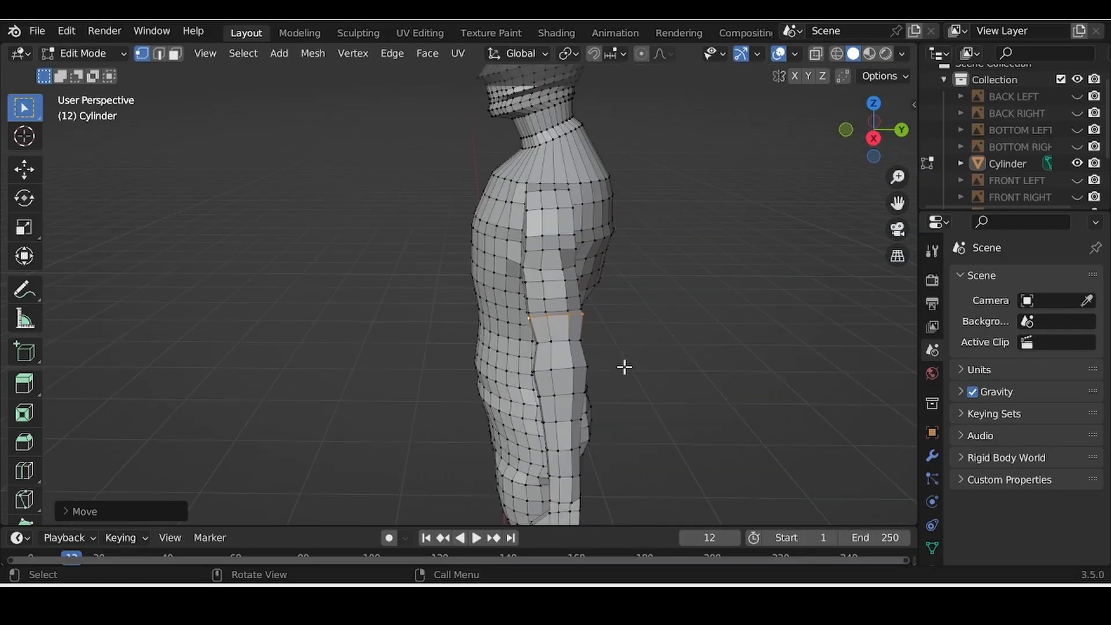
scroll(625, 367, "up", 5)
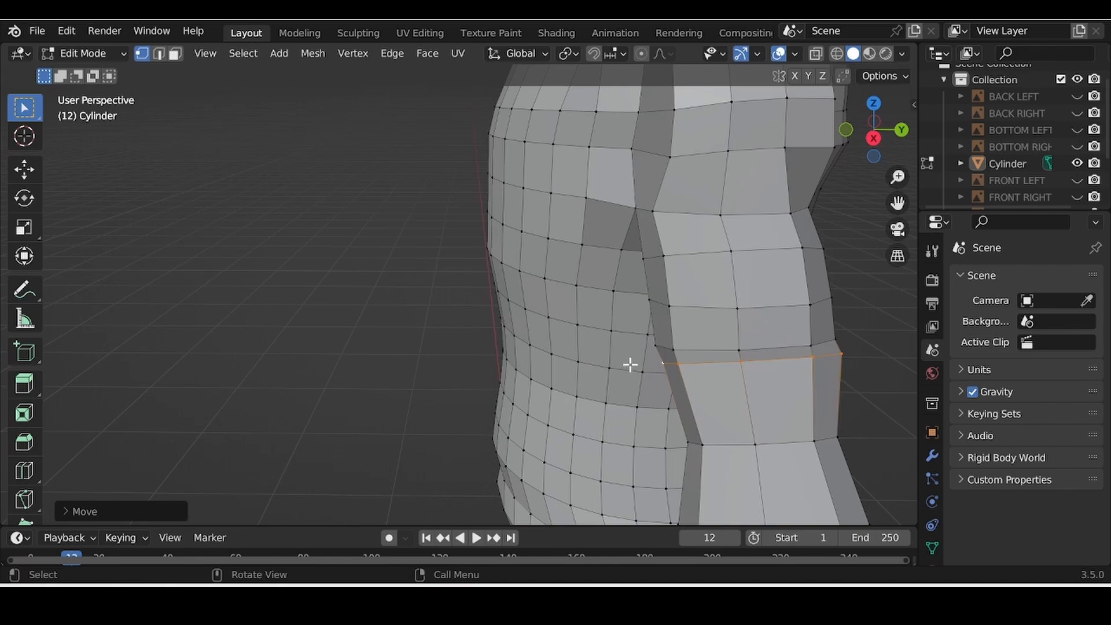
middle_click_drag(625, 365, 454, 324, "shift")
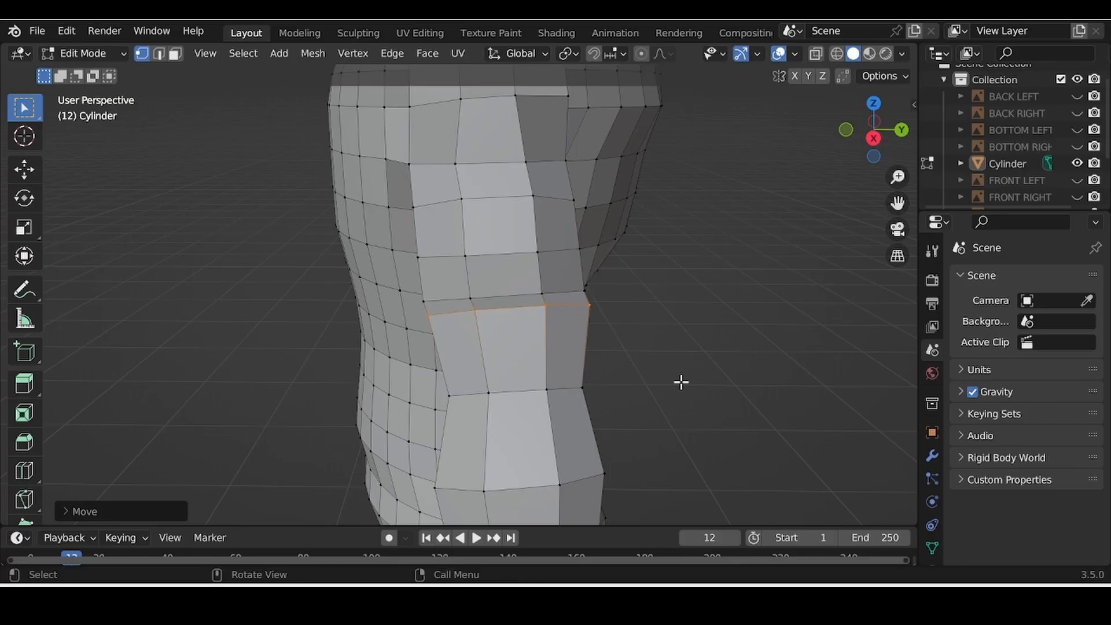
scroll(681, 382, "up", 2)
key("s")
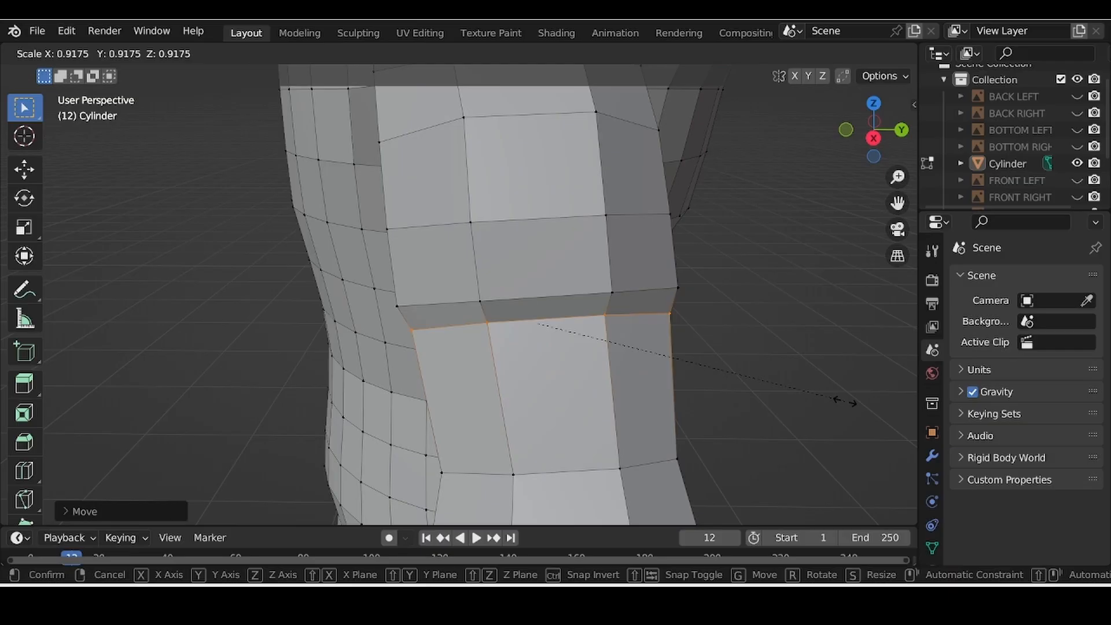
left_click(847, 401)
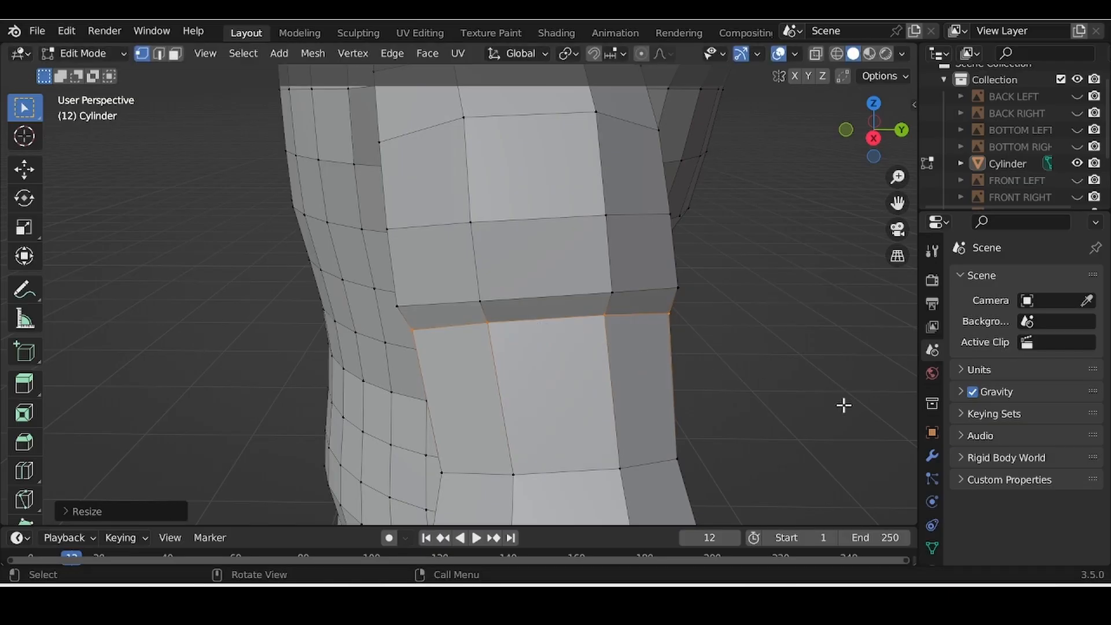
Step: Nudge the elbow ring again to settle the sleeve edge
scroll(843, 409, "down", 10)
middle_click_drag(672, 398, 811, 390)
scroll(811, 390, "up", 2)
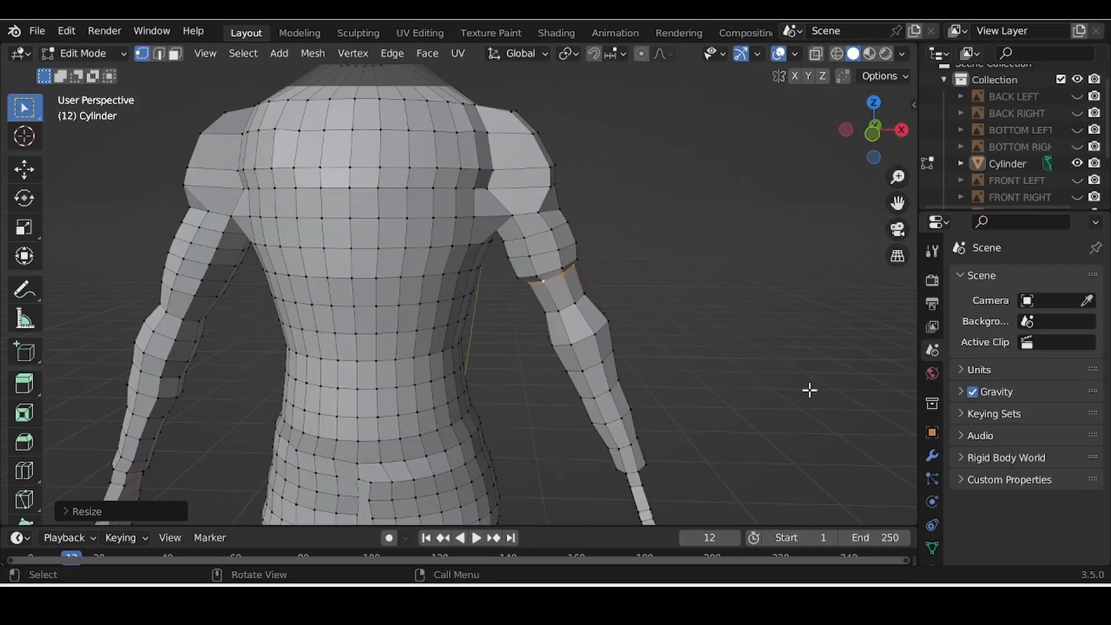
scroll(810, 390, "up", 1)
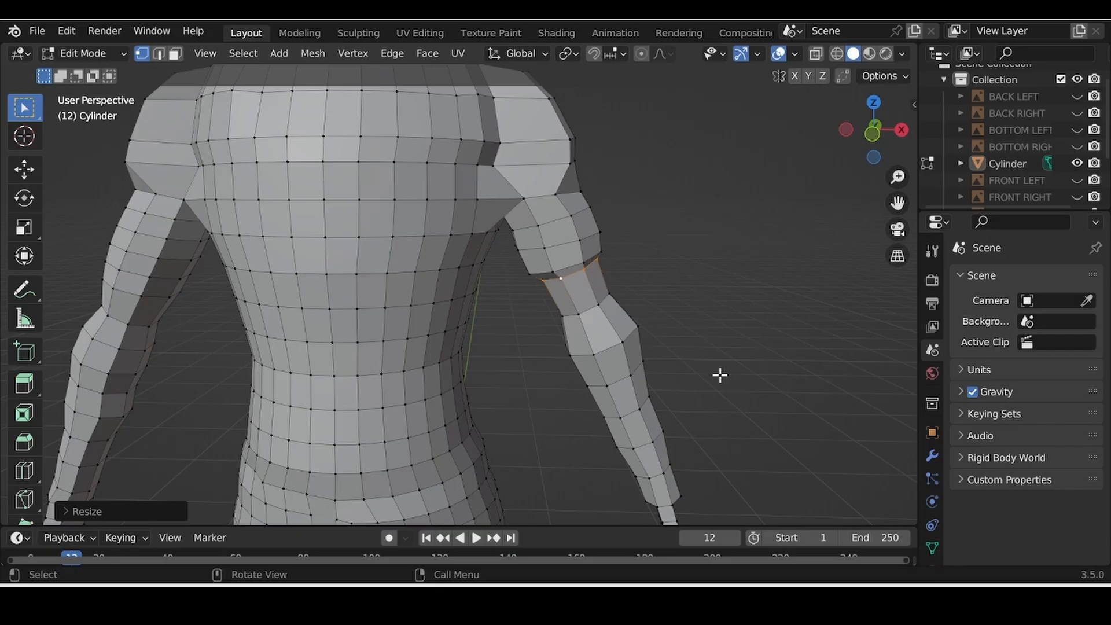
key("g")
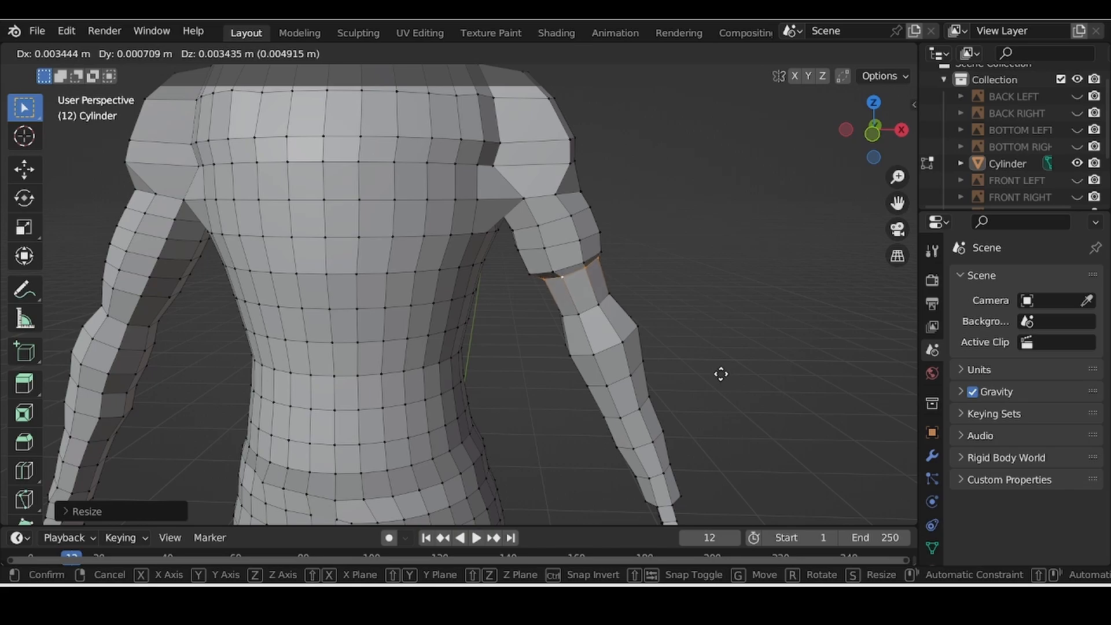
left_click(720, 373)
Step: Scale the elbow edge ring down slightly more, to about 0.99
middle_click_drag(734, 380, 334, 398)
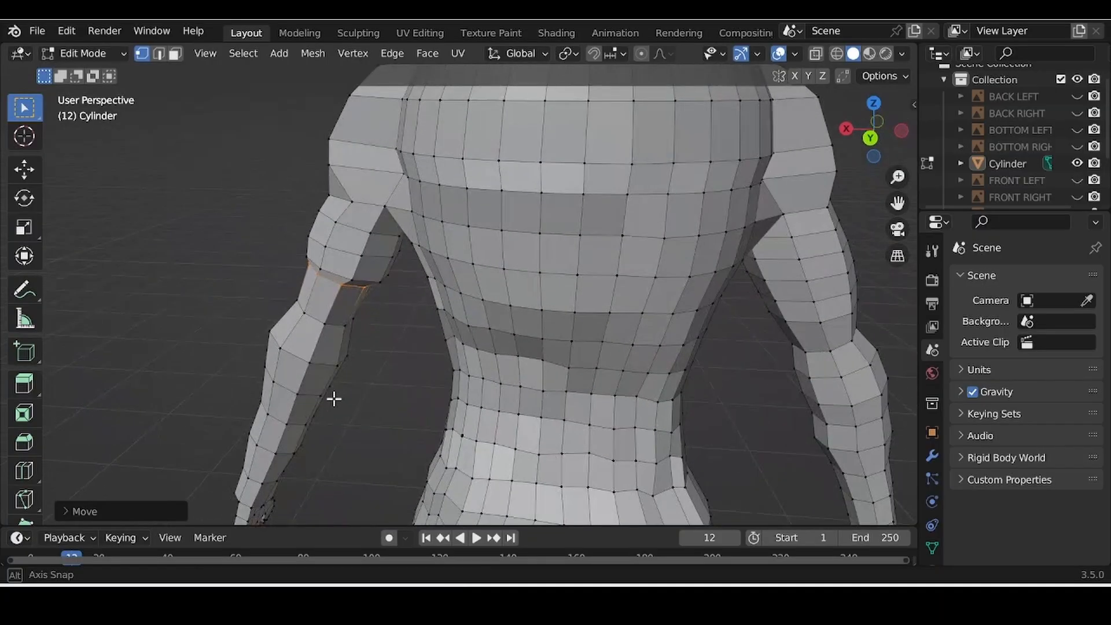
middle_click_drag(335, 330, 686, 337)
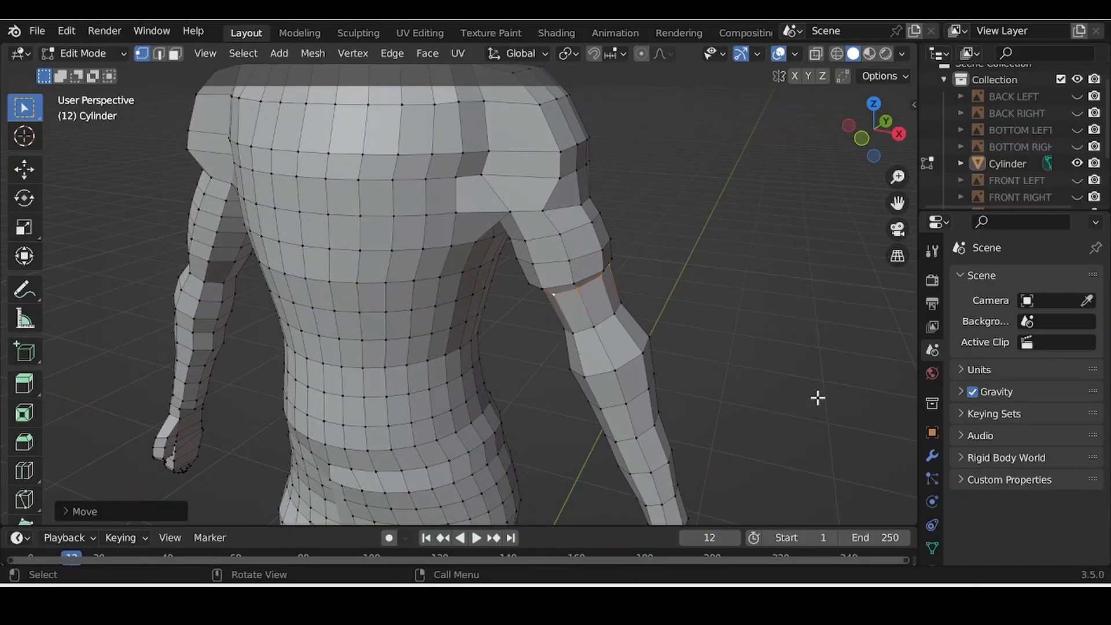
key("s")
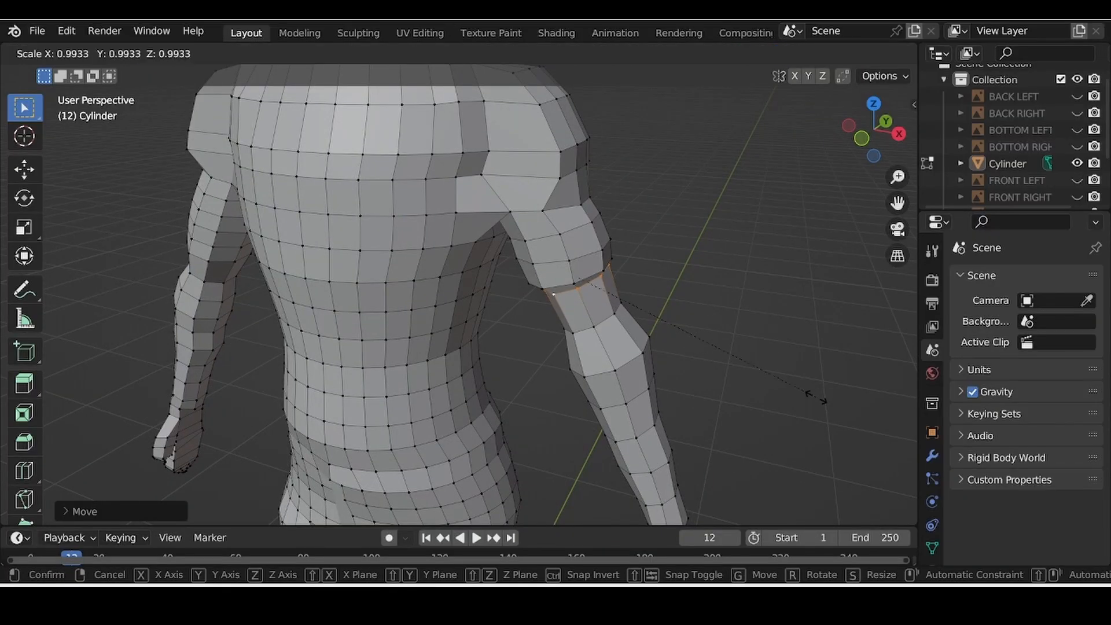
left_click(810, 391)
middle_click_drag(811, 392, 570, 451)
Step: Move the neck edge ring down toward the shoulders
scroll(570, 450, "up", 5)
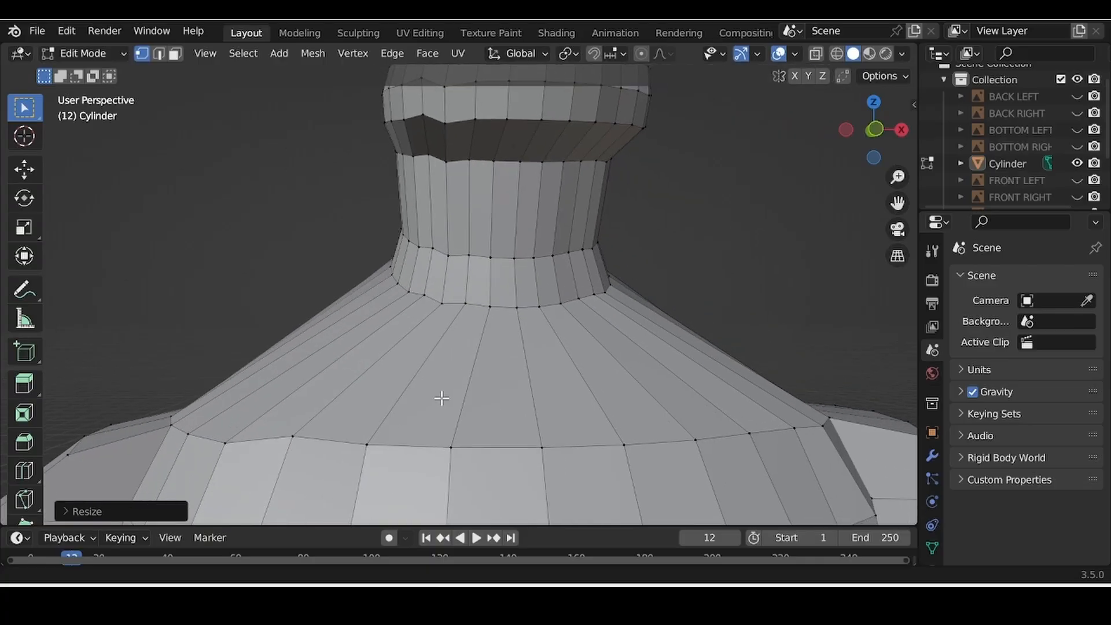
middle_click_drag(130, 405, 130, 389)
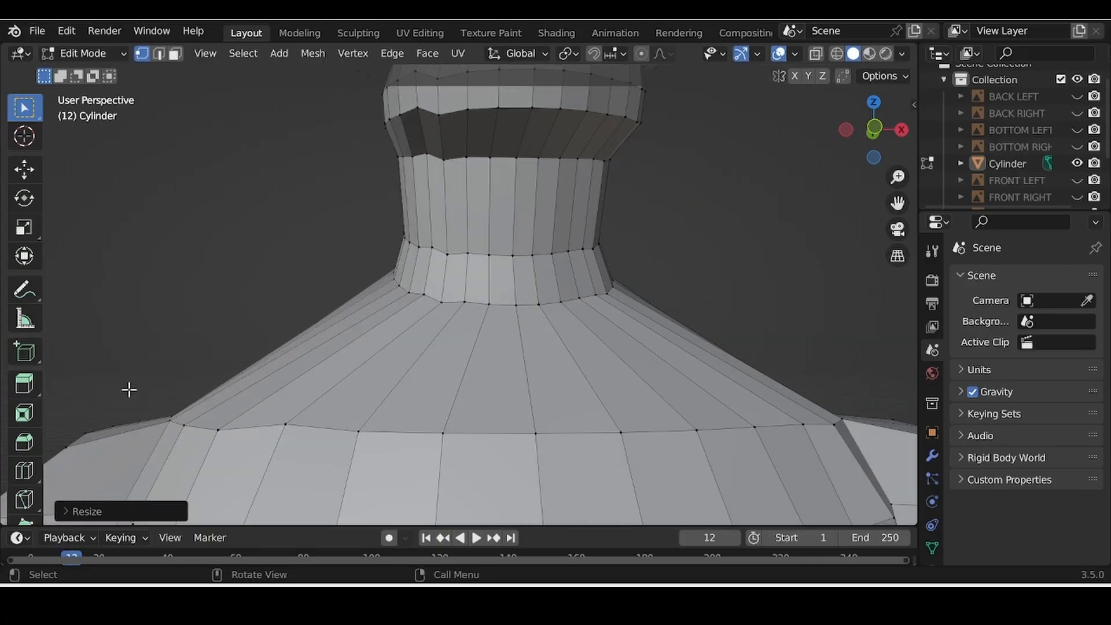
left_click(512, 255, "alt")
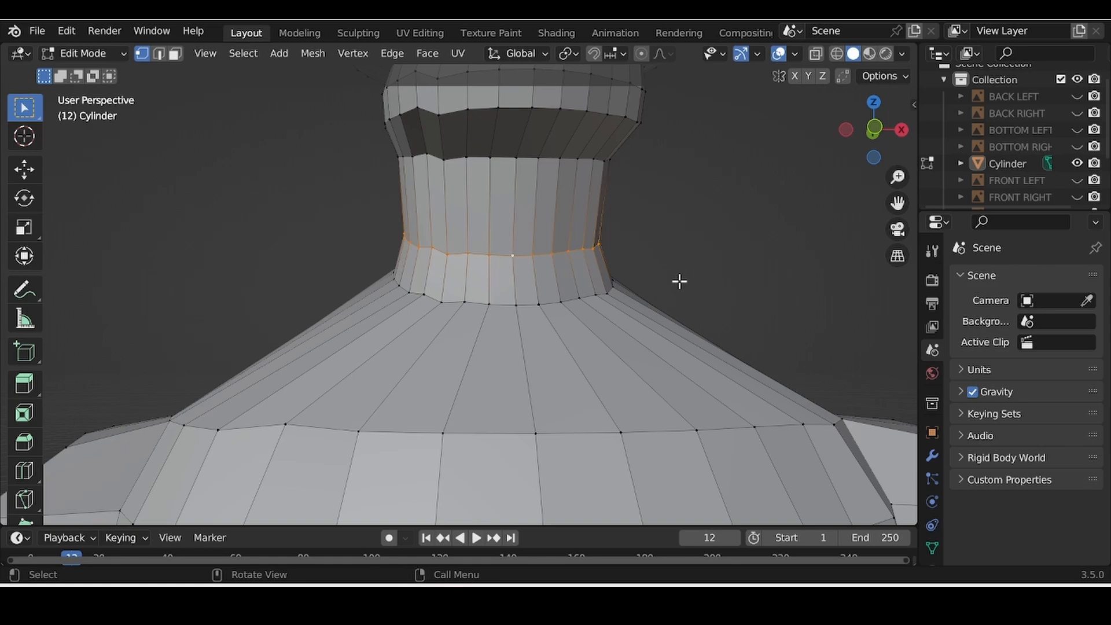
key("g")
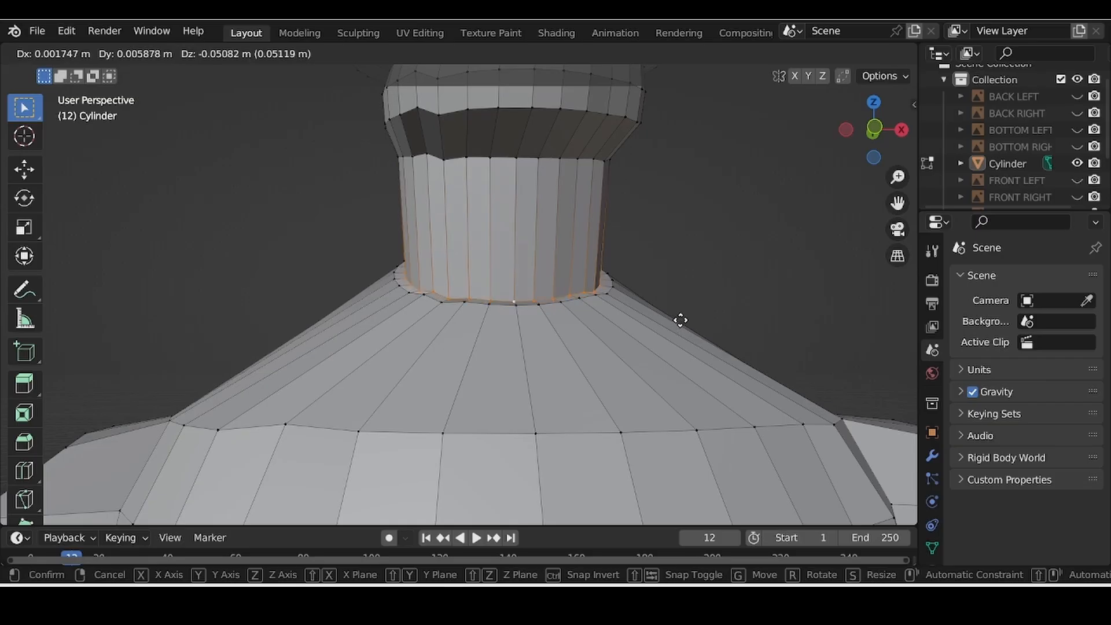
left_click(680, 319)
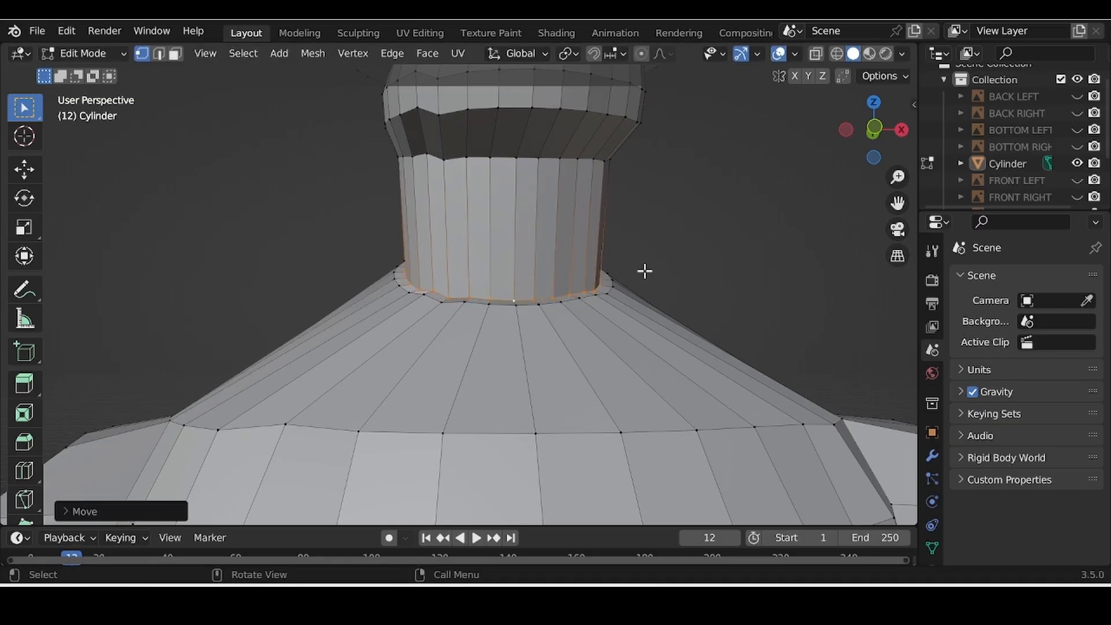
left_click(523, 314)
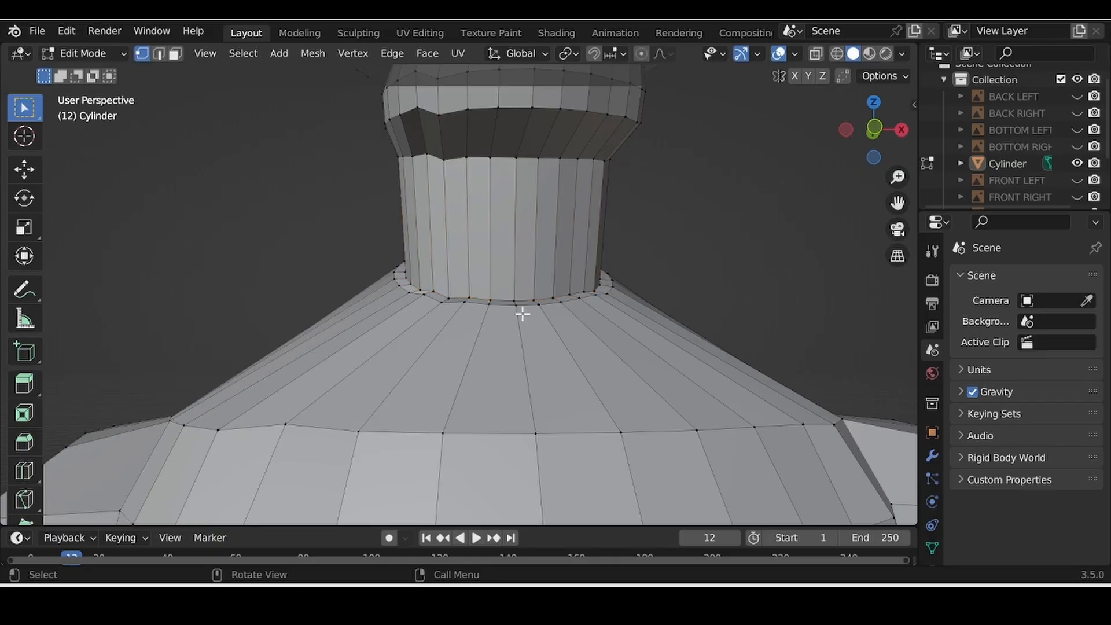
Step: Widen the neck-base ring to about 1.02 and lift it slightly into a collar line
left_click(516, 303, "alt")
key("s")
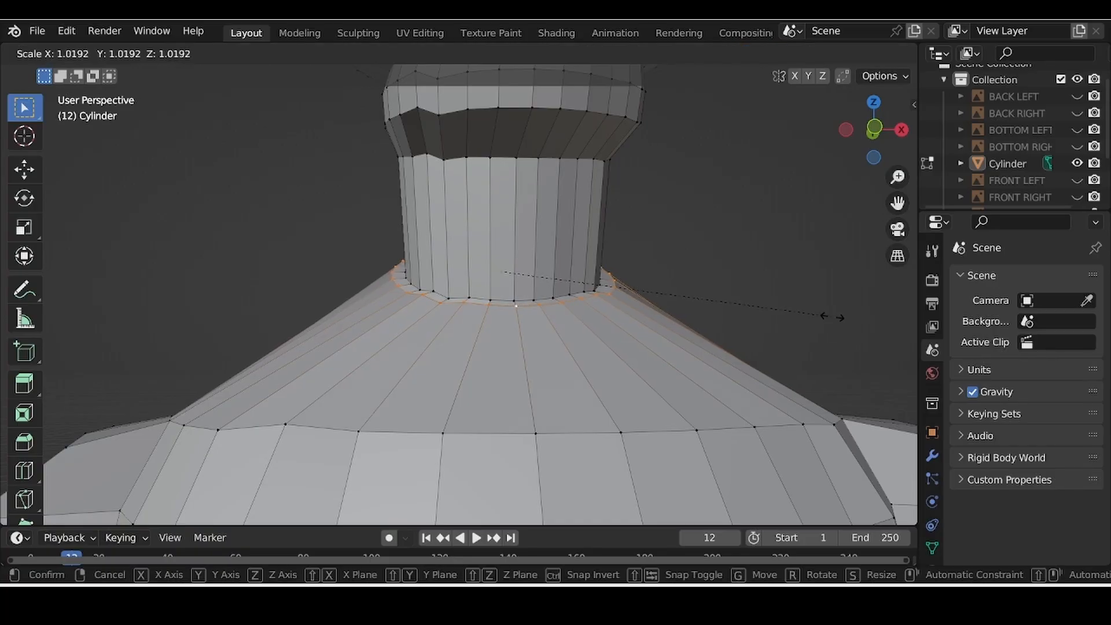
left_click(832, 316)
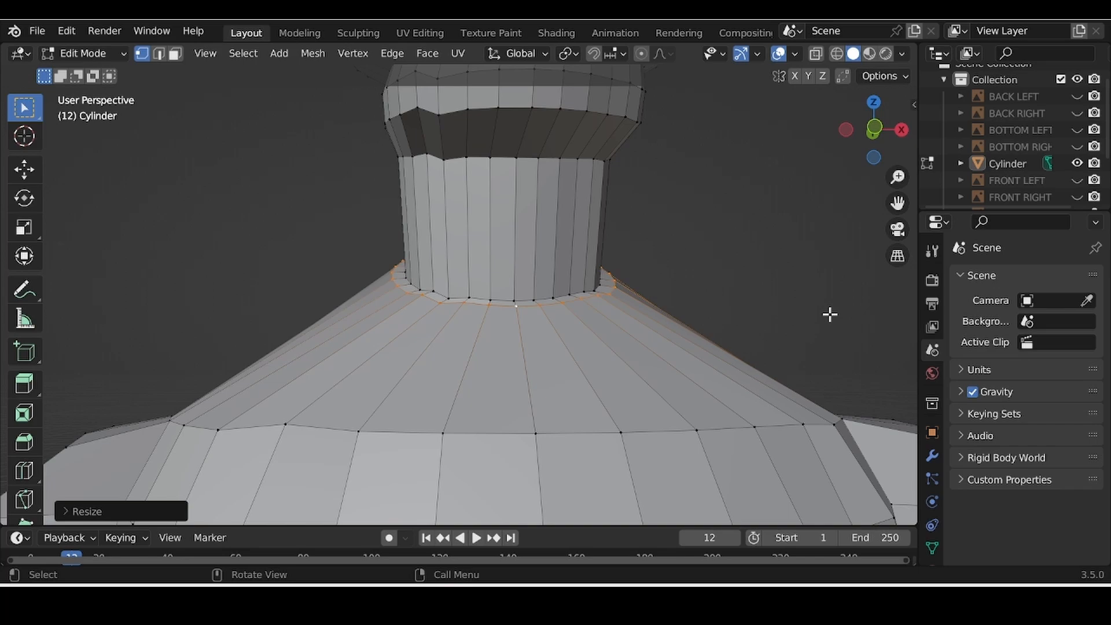
key("g")
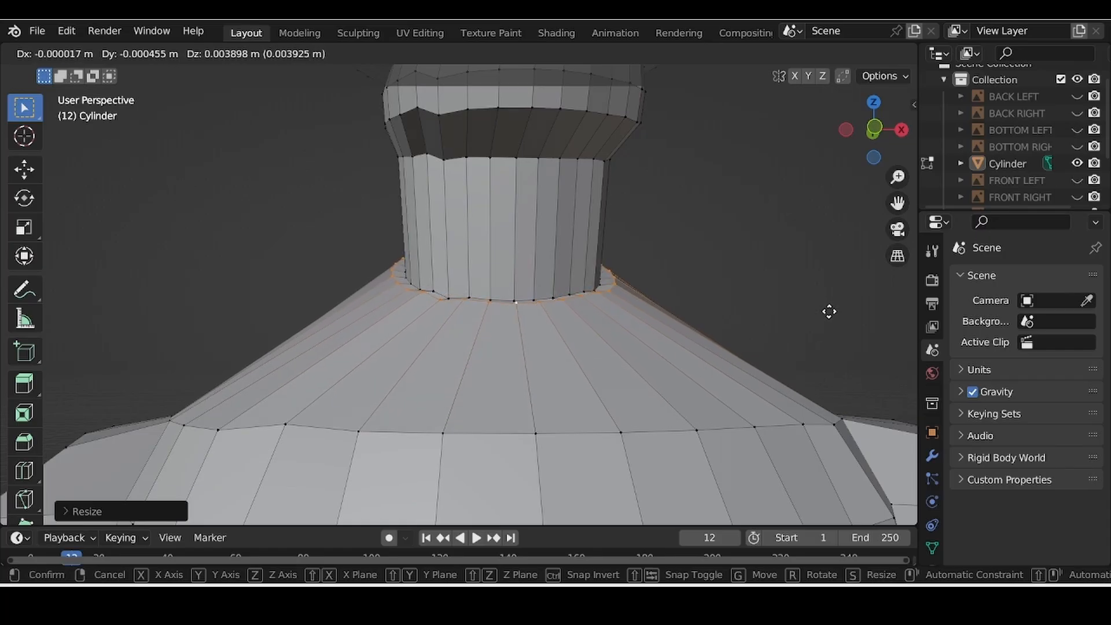
left_click(828, 311)
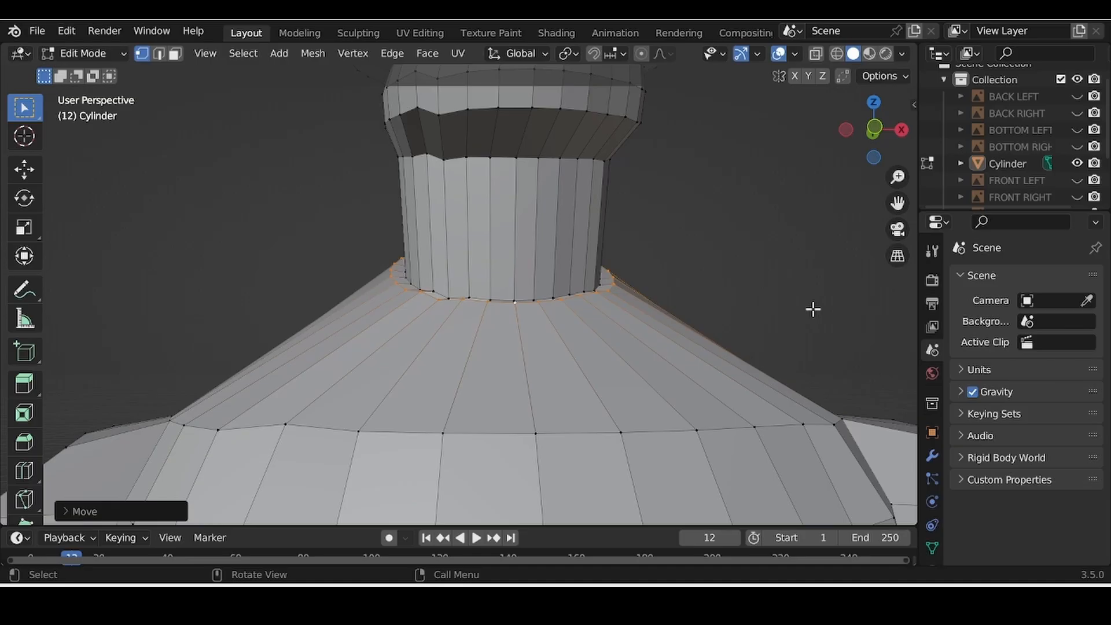
scroll(813, 310, "down", 5)
middle_click_drag(811, 310, 793, 342)
middle_click_drag(792, 341, 756, 454, "shift")
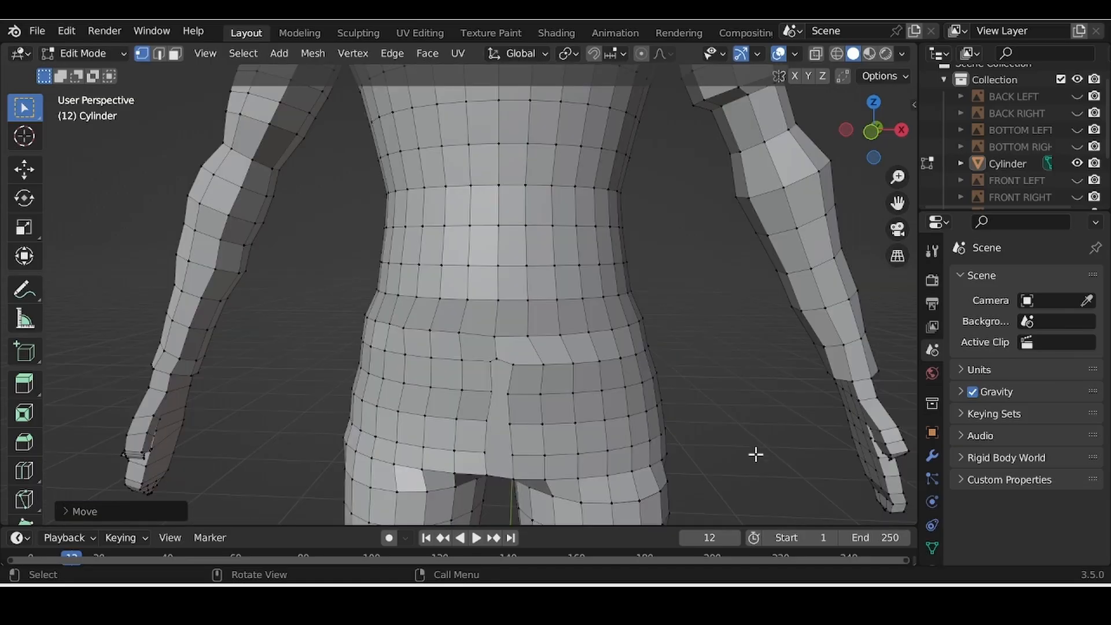
Step: Extrude the waist edge loop down about 0.06 m into a shirt hem band
left_click(499, 300, "alt")
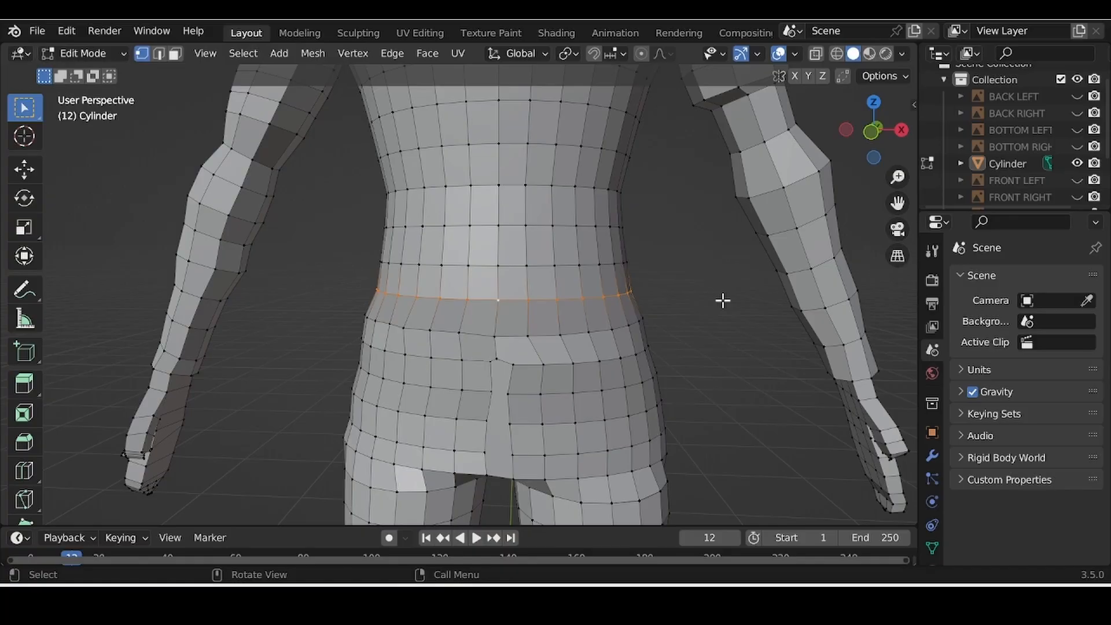
key("e")
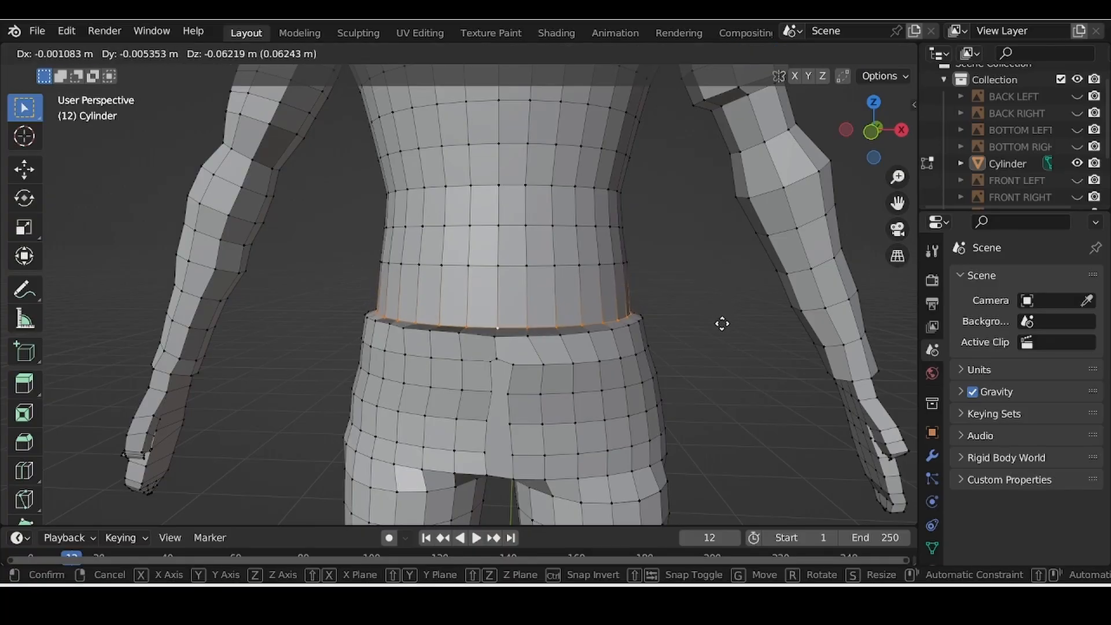
left_click(721, 325)
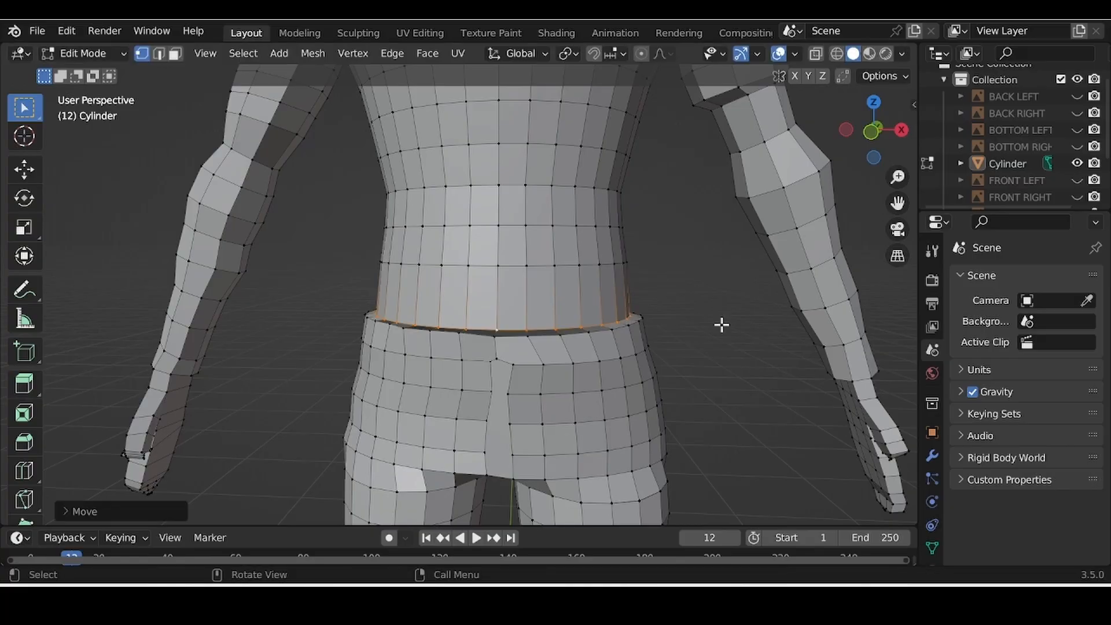
middle_click_drag(724, 338, 664, 401)
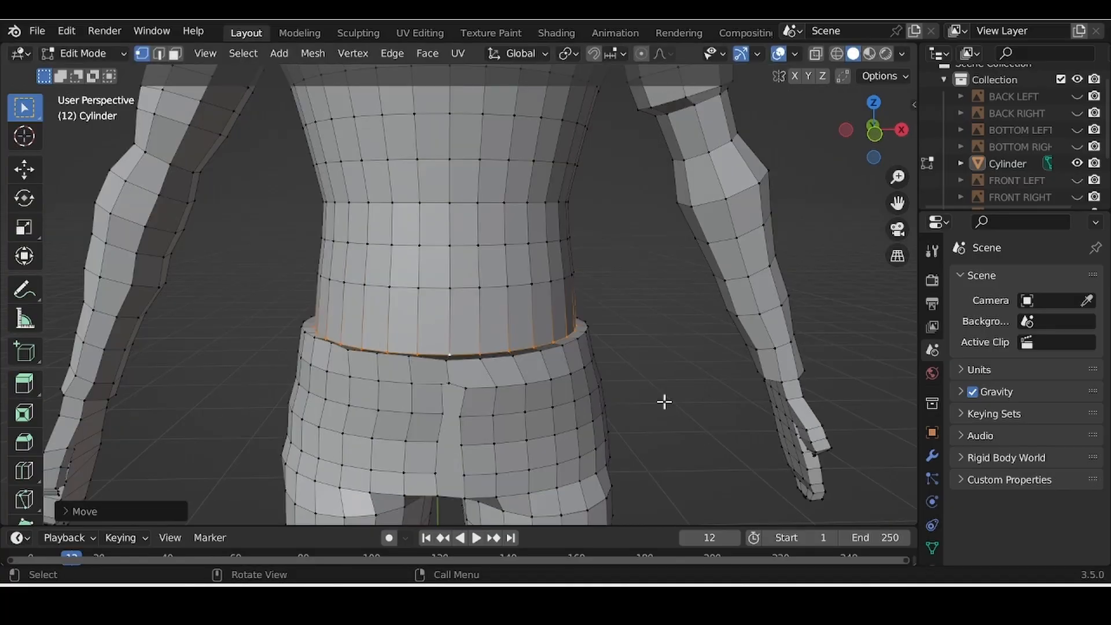
middle_click_drag(662, 404, 651, 147)
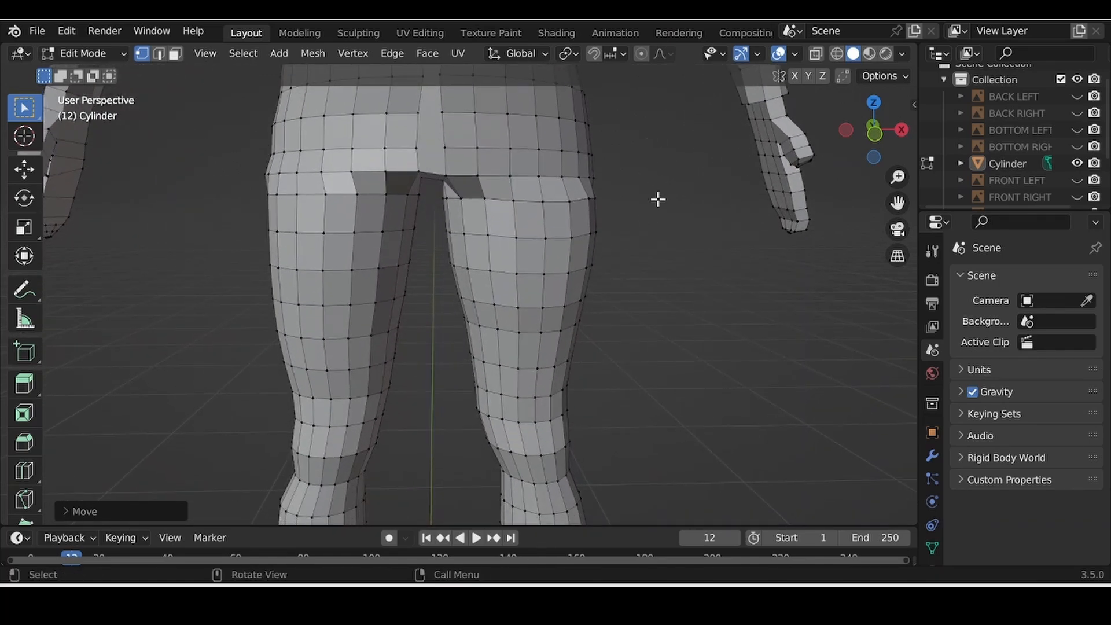
Step: Raise the right knee edge loop, then nudge it about 0.022 m under the hem overhang
scroll(658, 198, "up", 3)
scroll(658, 198, "down", 1)
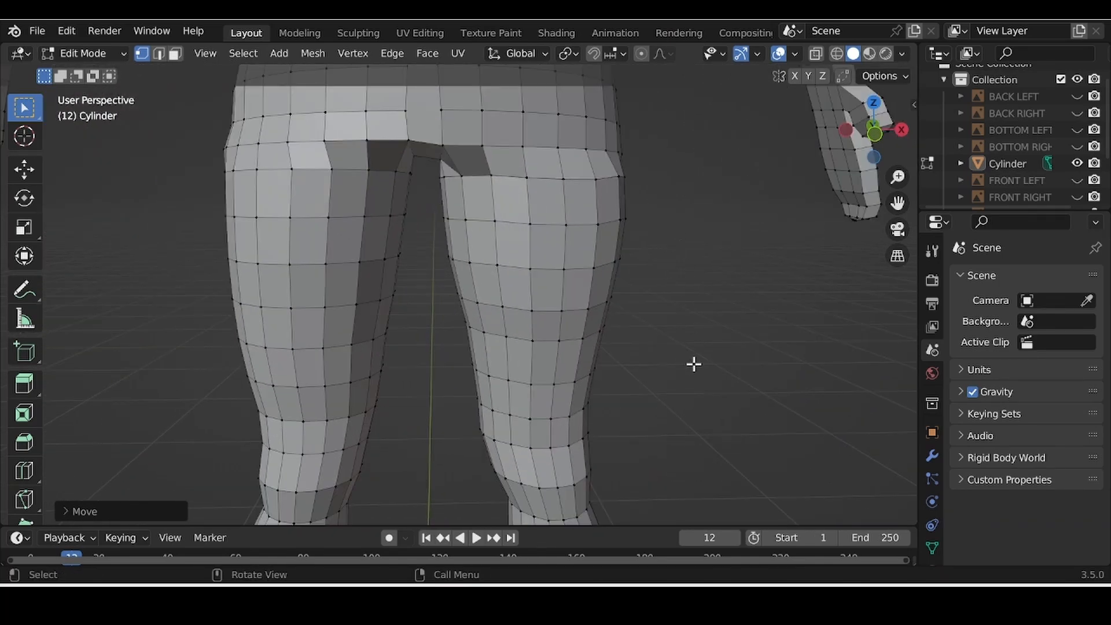
scroll(461, 359, "down", 2)
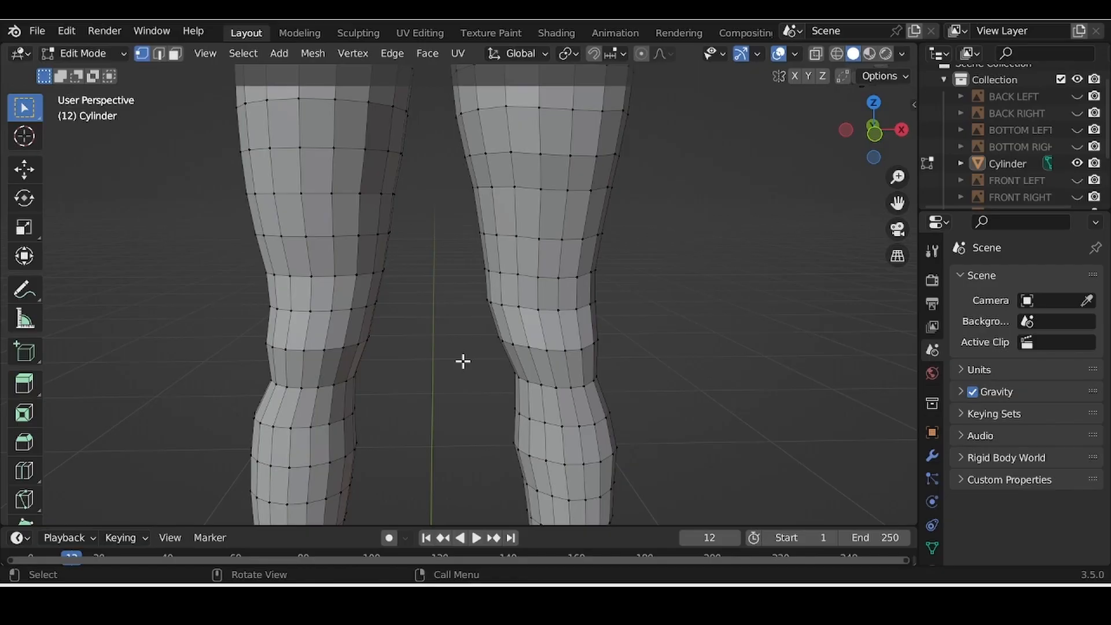
left_click(560, 279, "alt")
key("g")
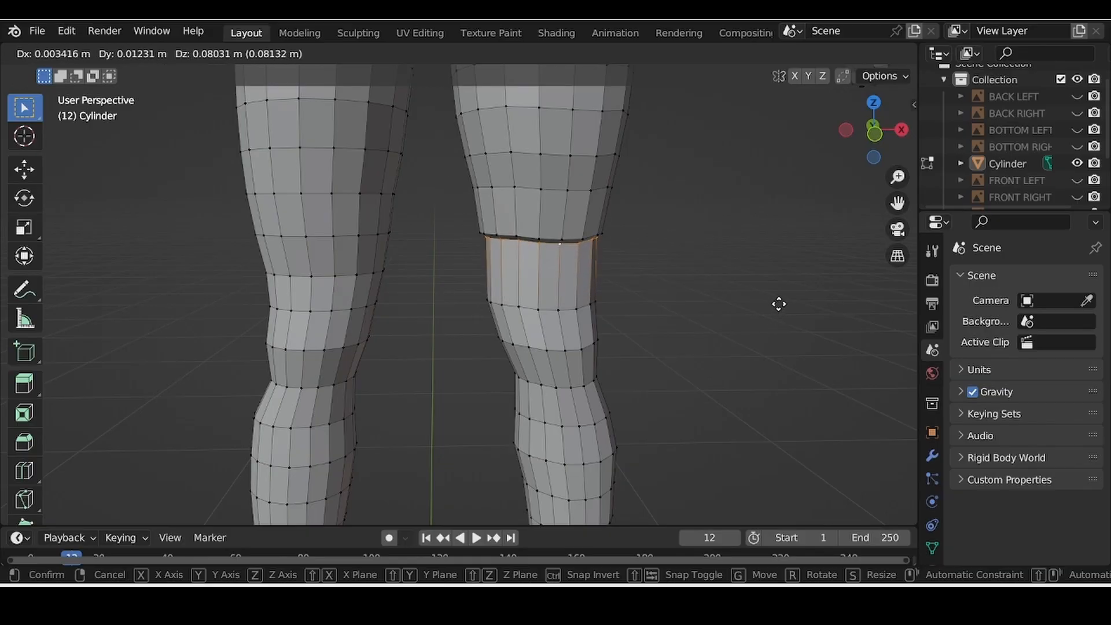
left_click(777, 303)
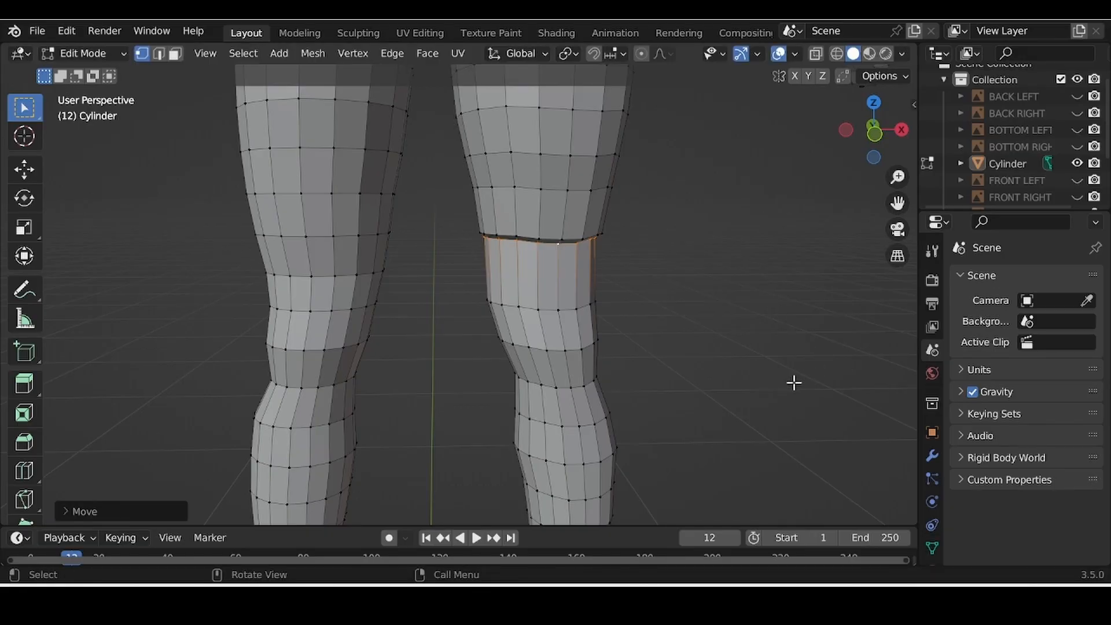
middle_click_drag(794, 383, 579, 376)
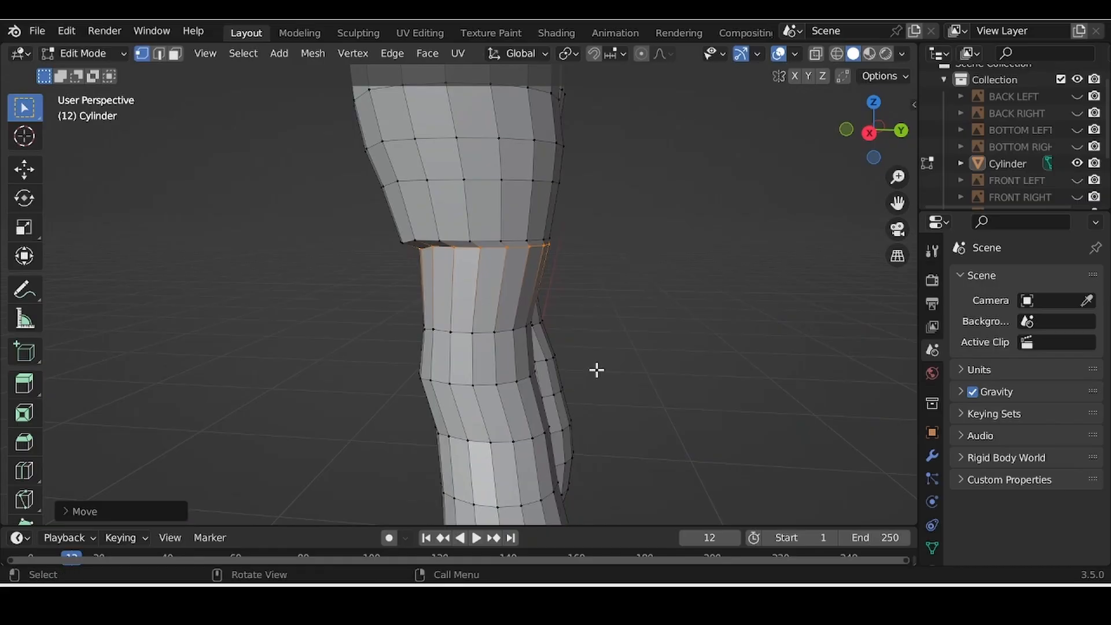
scroll(597, 359, "up", 3)
middle_click_drag(628, 335, 636, 369)
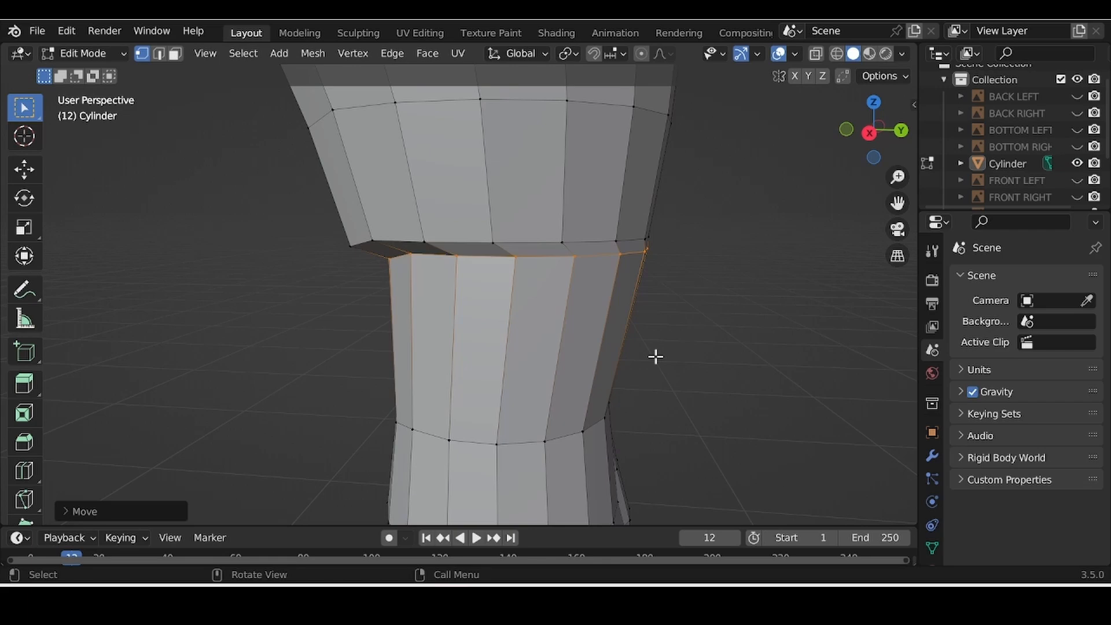
key("g")
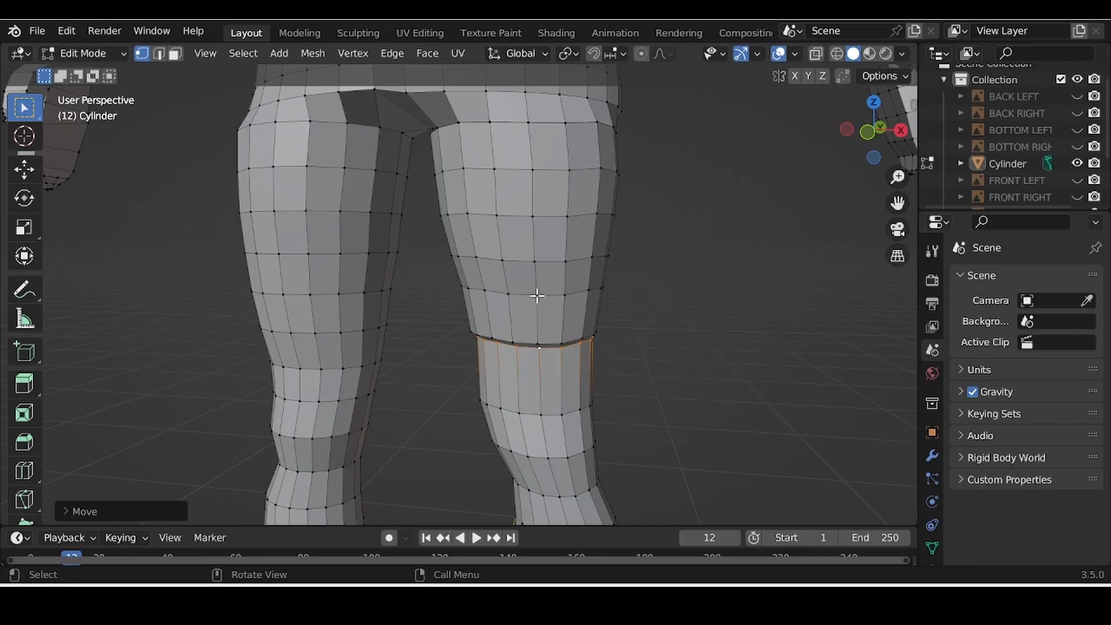
Step: Scale the thigh loop above the right knee up slightly, to about 1.0136
left_click(615, 394)
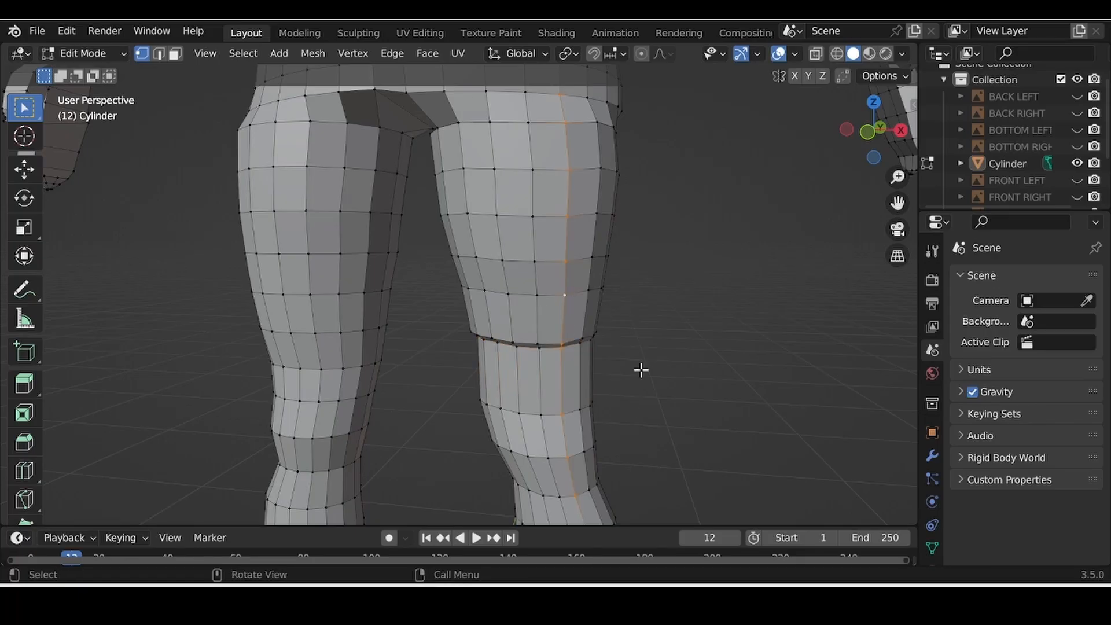
left_click(538, 318, "alt")
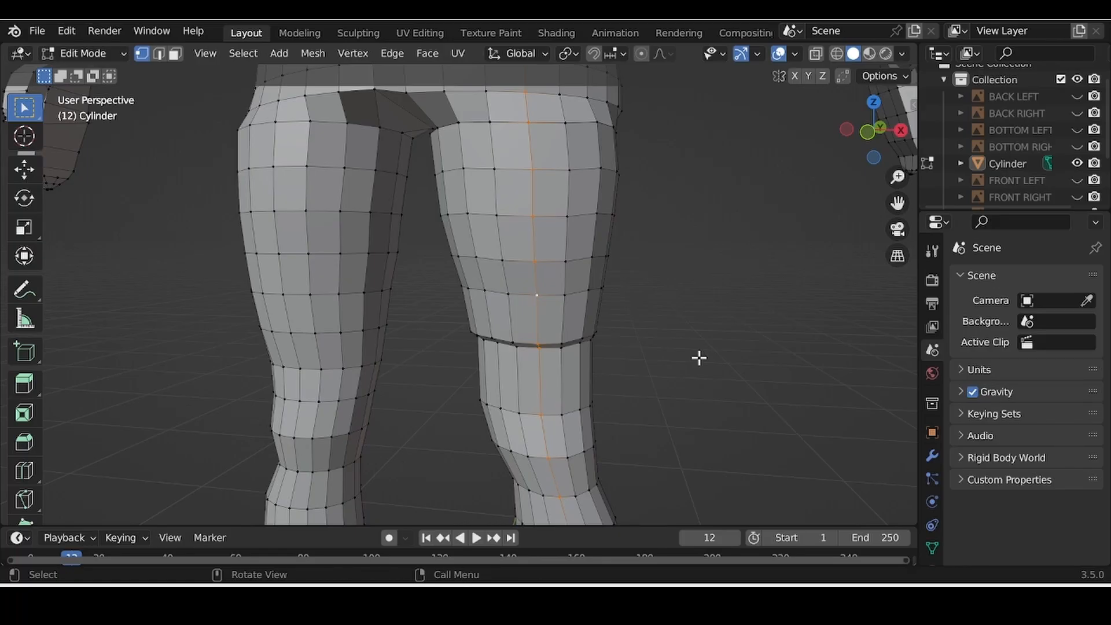
left_click(699, 358)
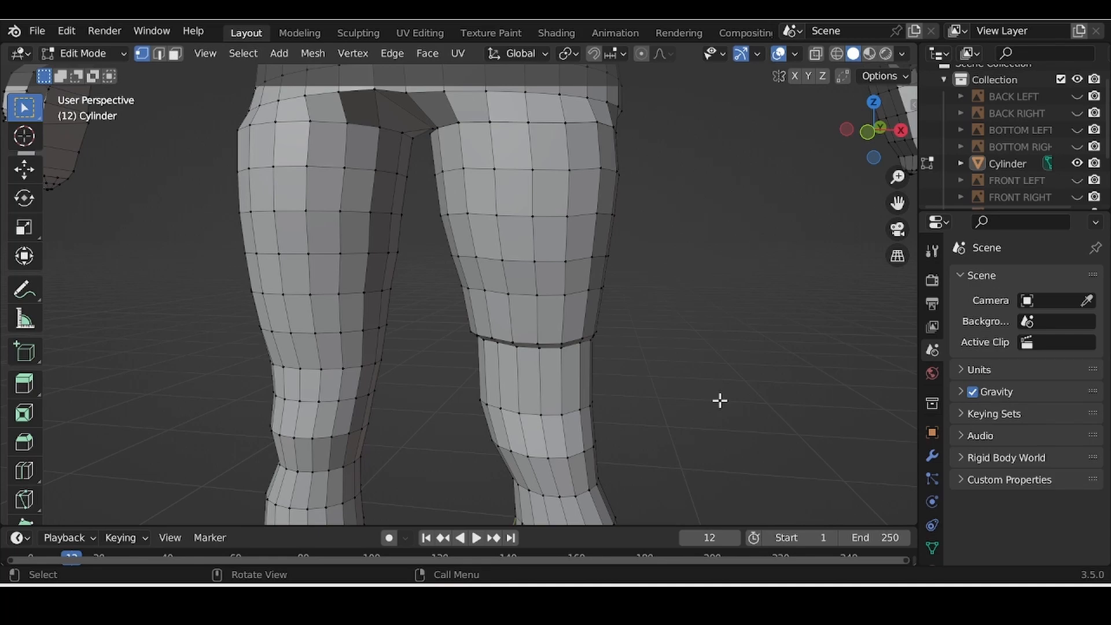
left_click(508, 293, "alt")
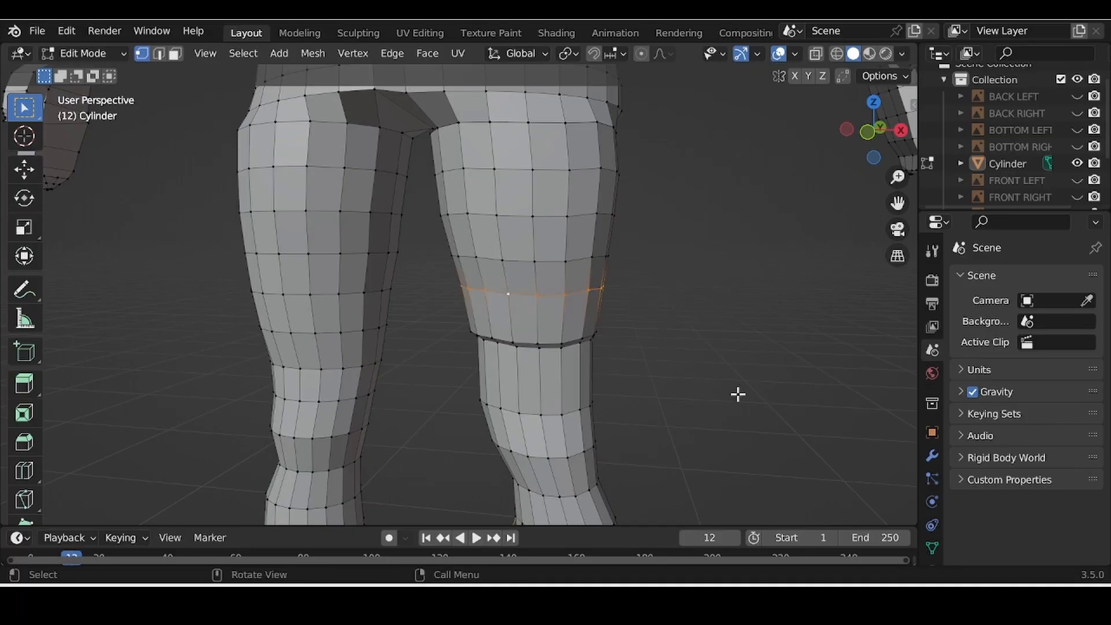
key("s")
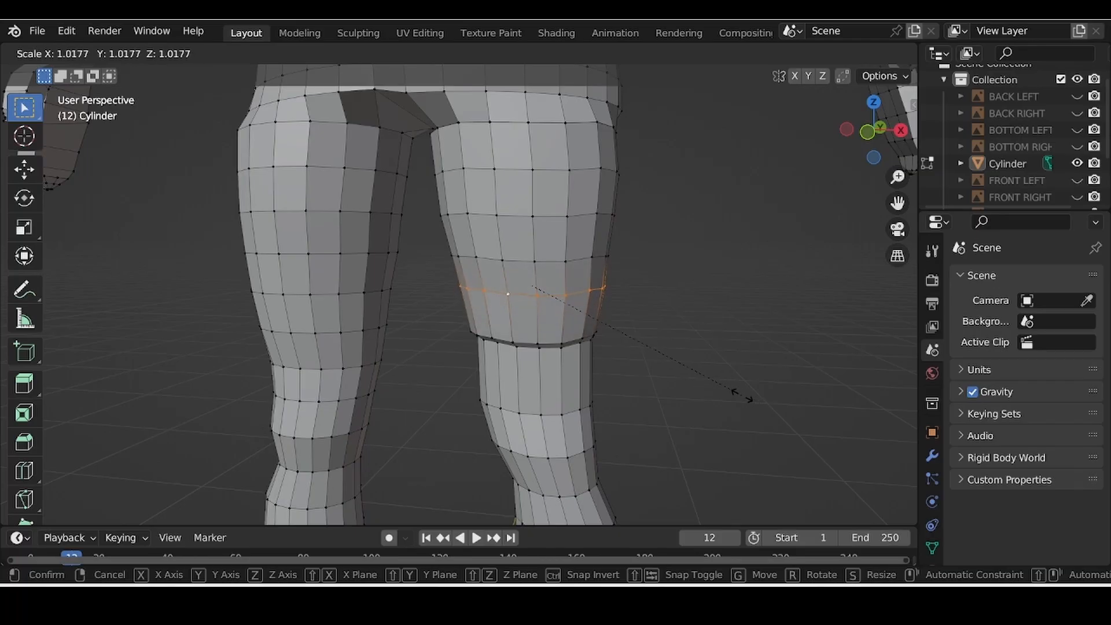
left_click(747, 397)
Step: Slightly widen the edge ring along the knee ridge so it flares outward
left_click(473, 337)
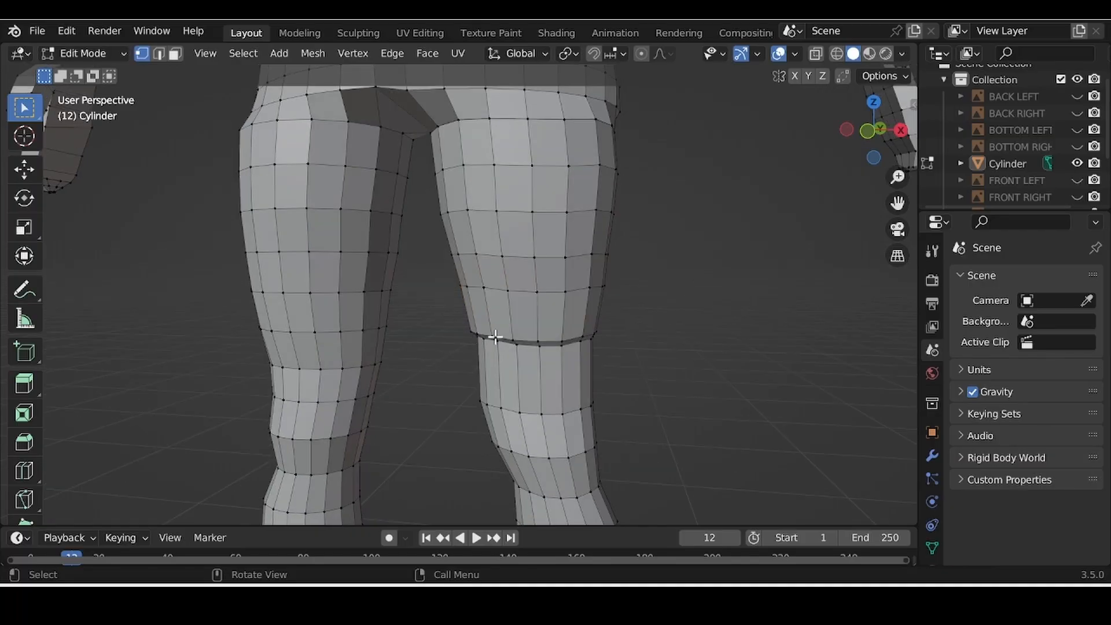
left_click(538, 343, "alt")
left_click(514, 338, "alt")
key("s")
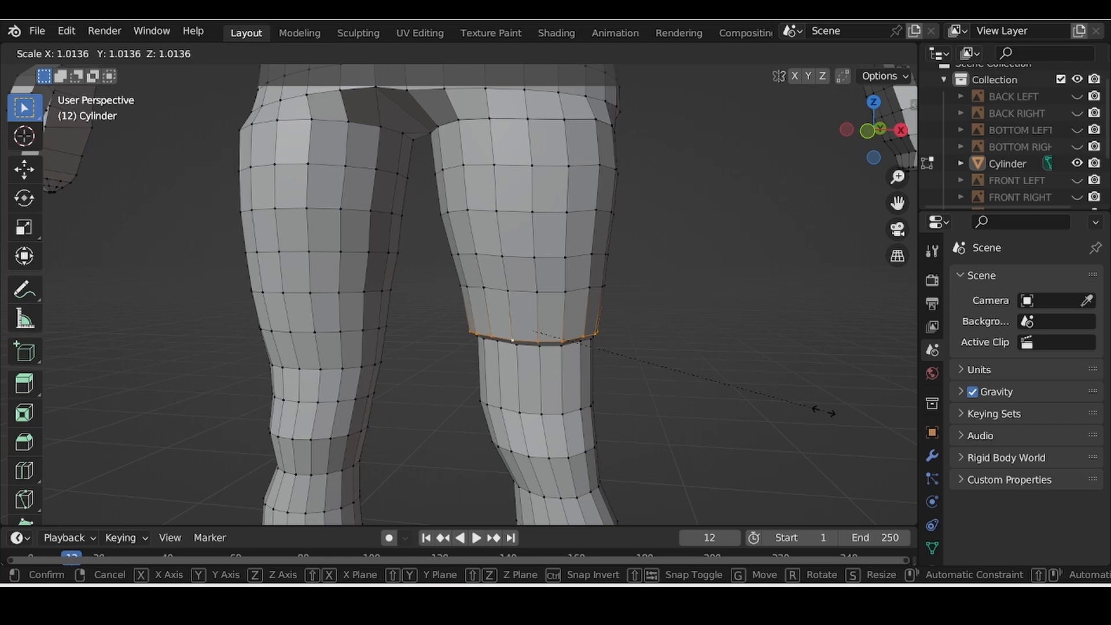
left_click(825, 412)
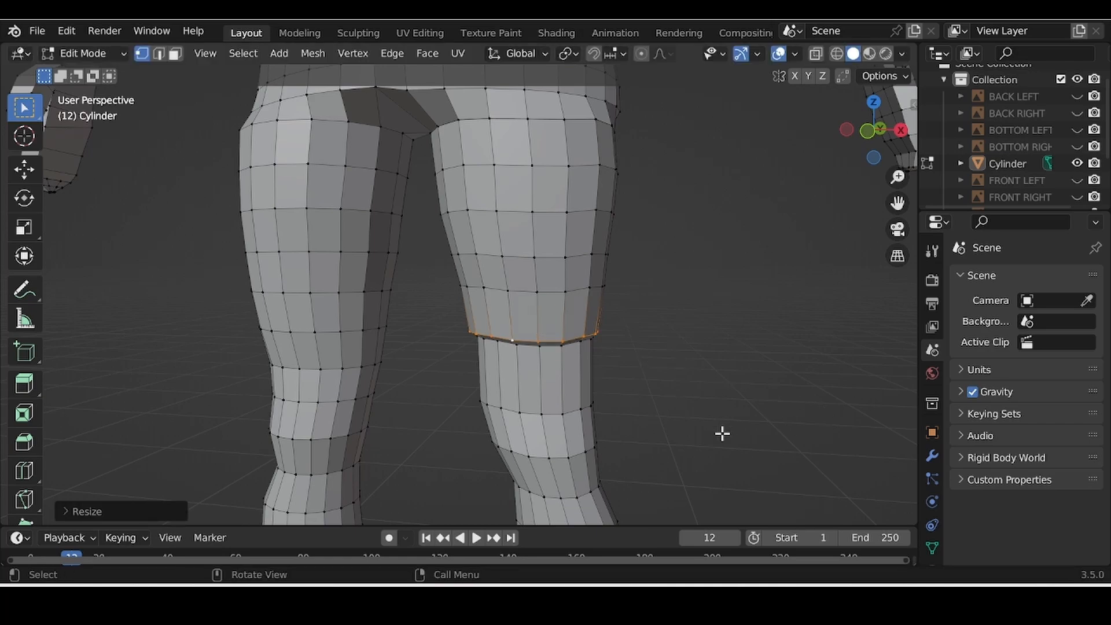
middle_click_drag(721, 434, 732, 426)
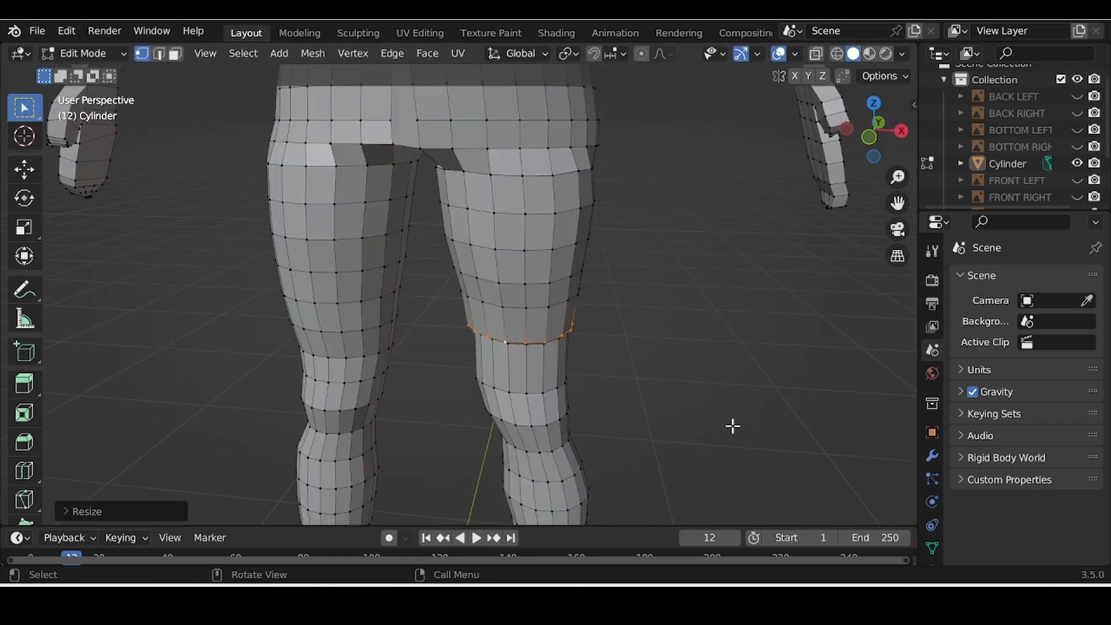
middle_click_drag(732, 425, 703, 241, "shift")
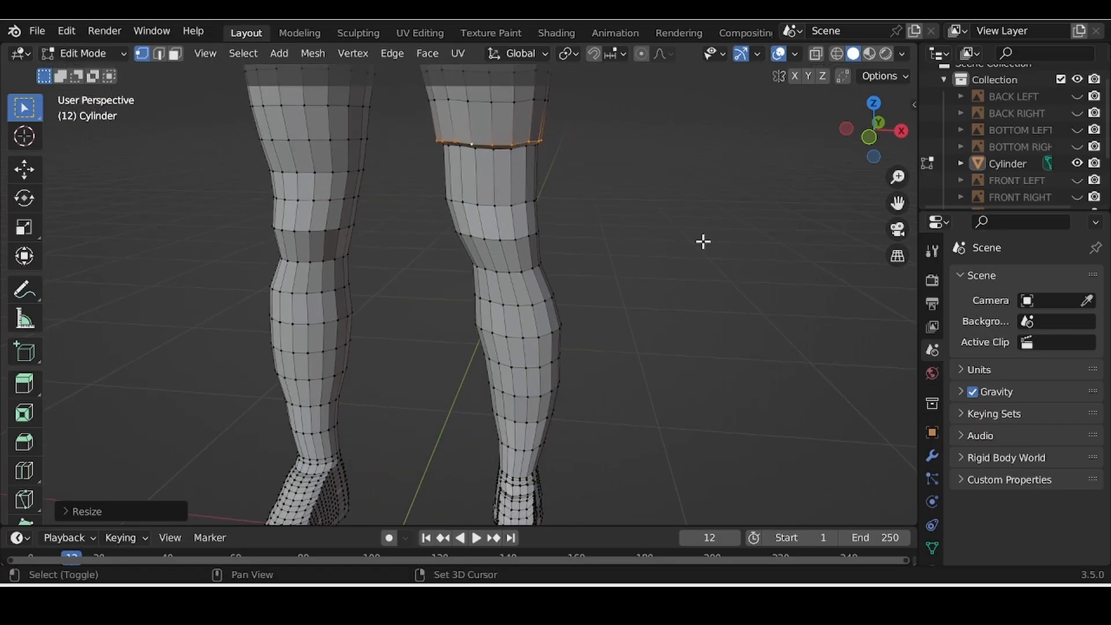
scroll(719, 272, "up", 5)
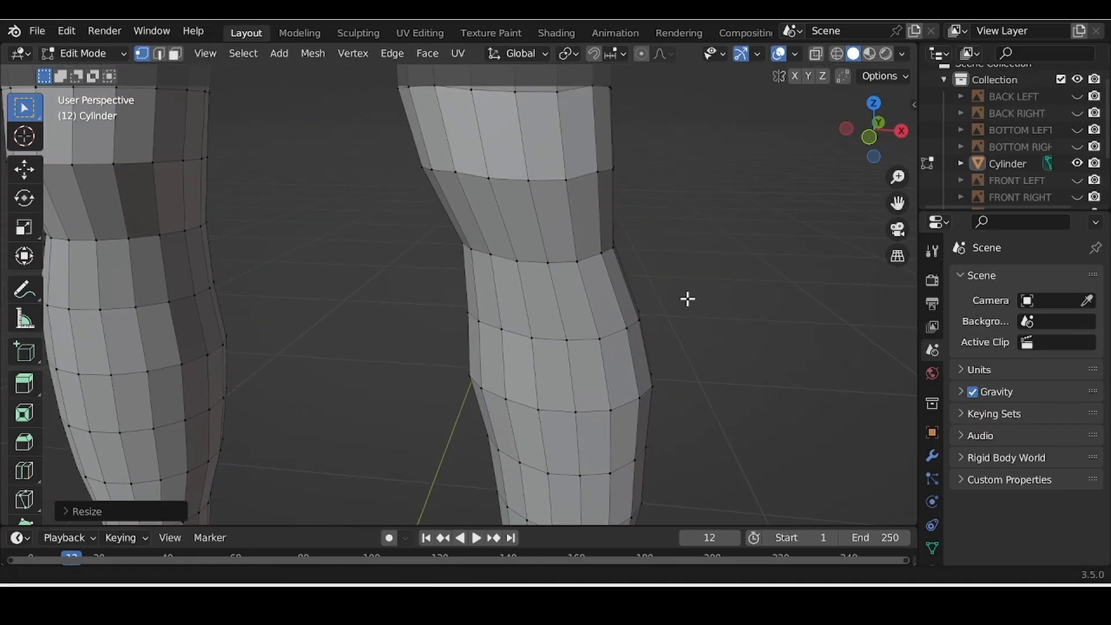
middle_click_drag(688, 299, 690, 262)
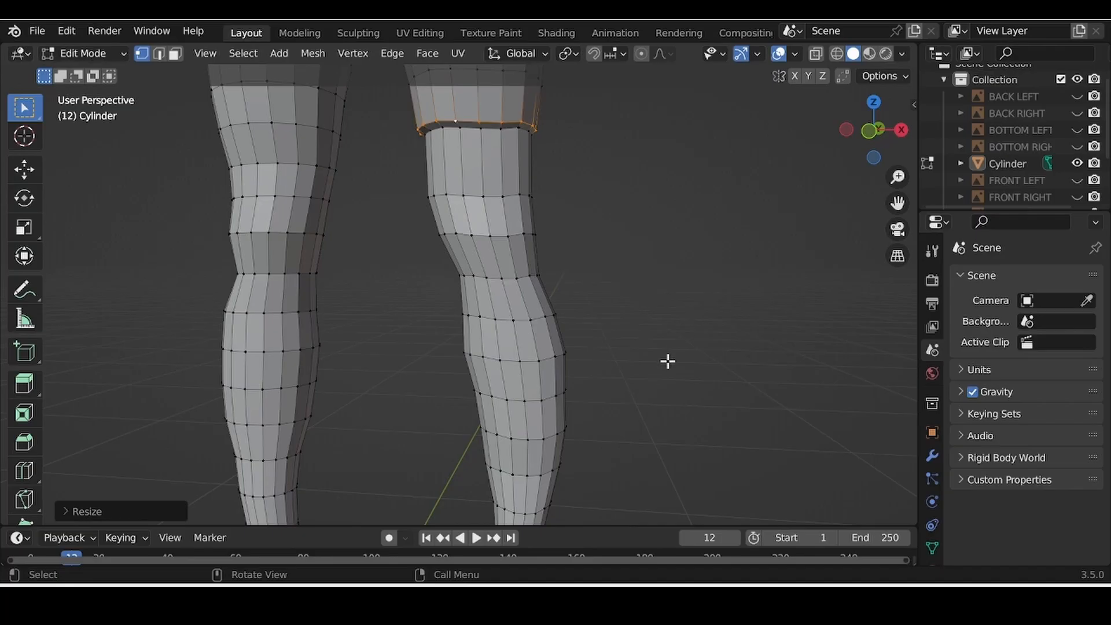
Step: Select an edge ring on the right calf and lower it down the leg
left_click(515, 318, "alt")
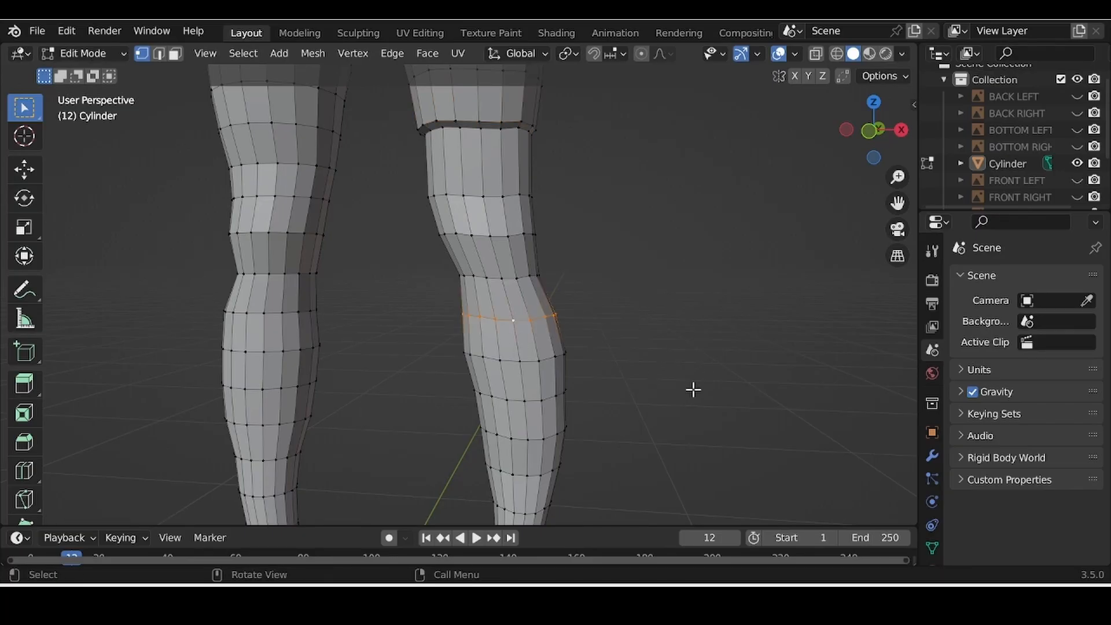
key("g")
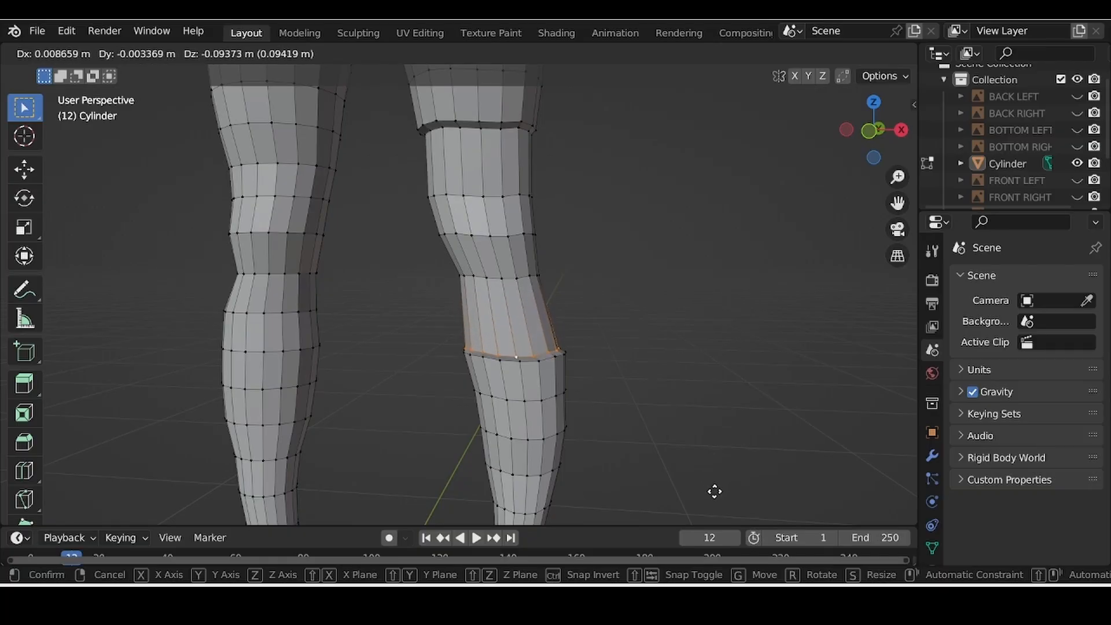
left_click(714, 491)
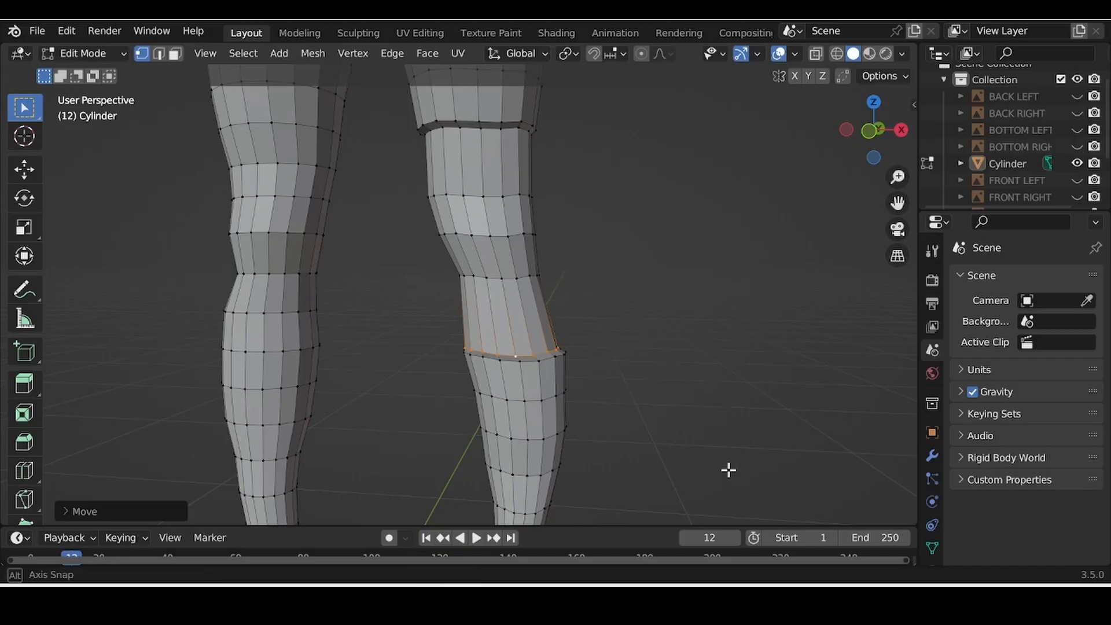
middle_click_drag(729, 468, 449, 300)
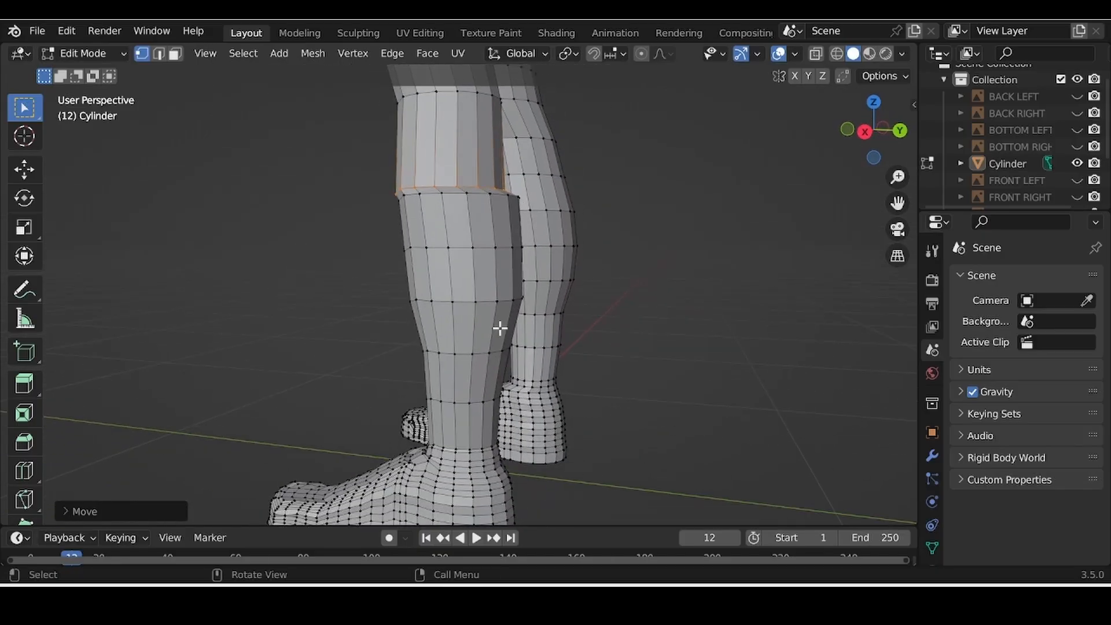
scroll(498, 324, "up", 5)
mouse_move(516, 377)
middle_mouse_down()
mouse_move(520, 399)
mouse_move(528, 394)
middle_mouse_up()
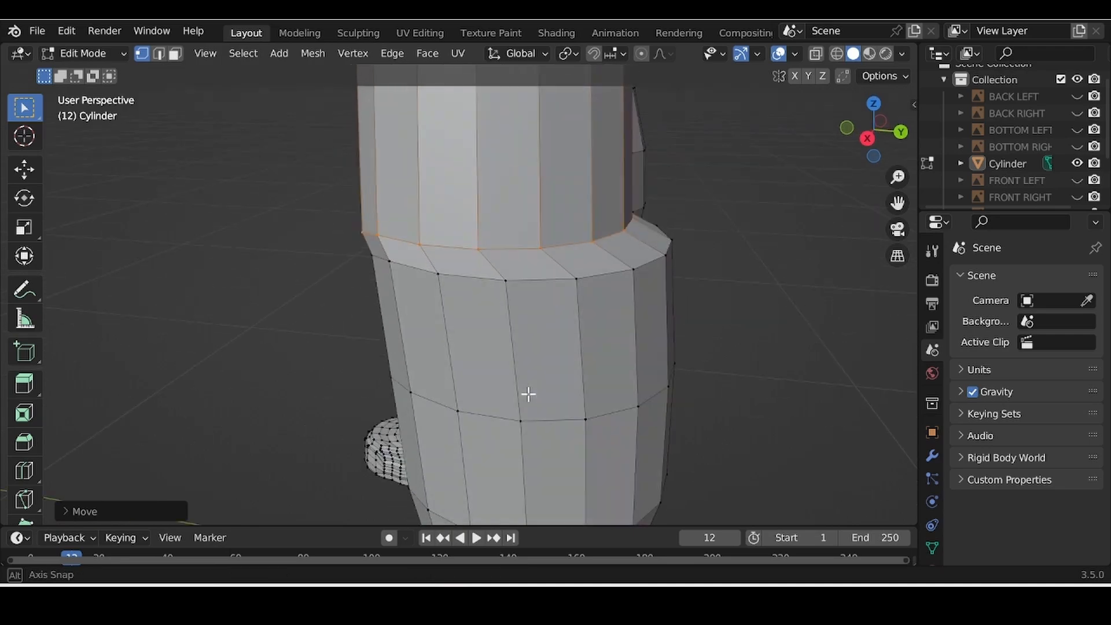
scroll(605, 392, "up", 2)
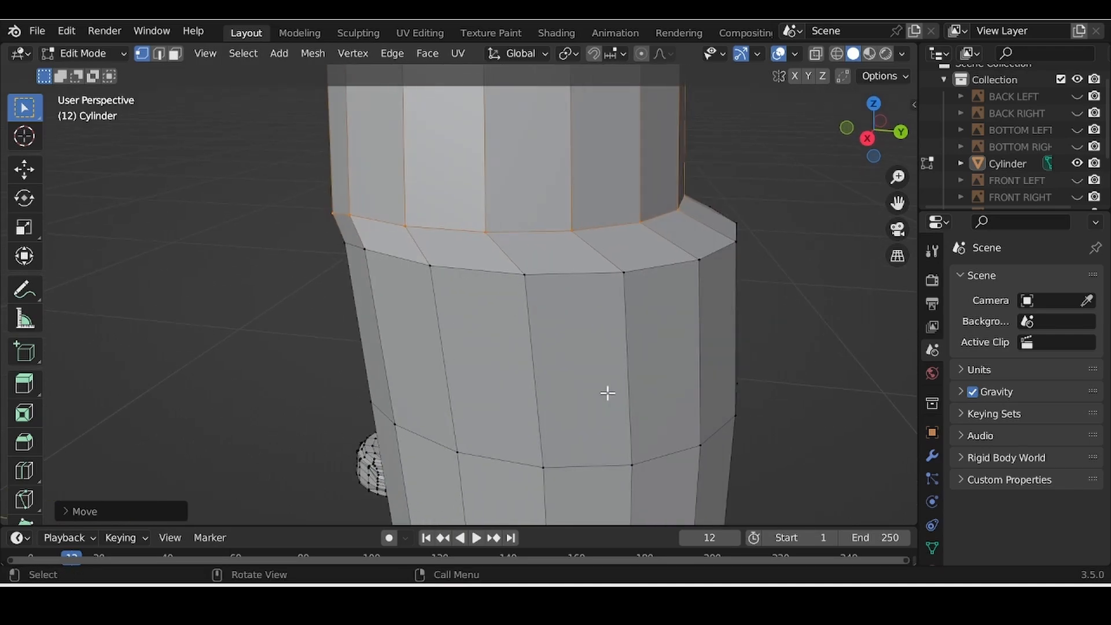
Step: Fine-tune the calf ring with two small shifts to form a second stepped ridge
key("g")
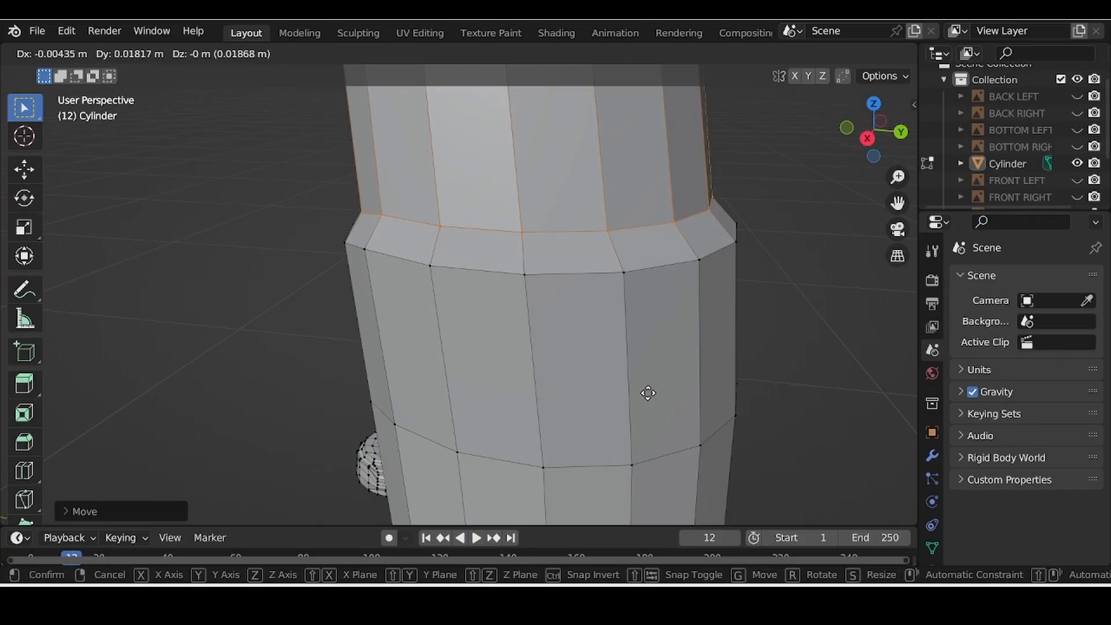
left_click(648, 393)
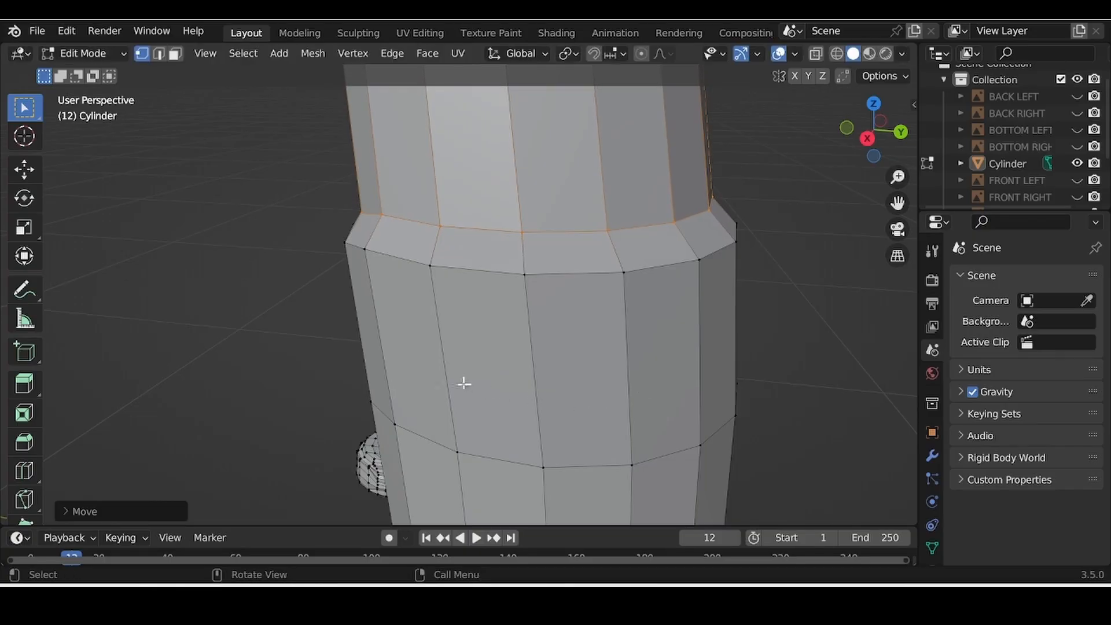
middle_click_drag(463, 384, 545, 414)
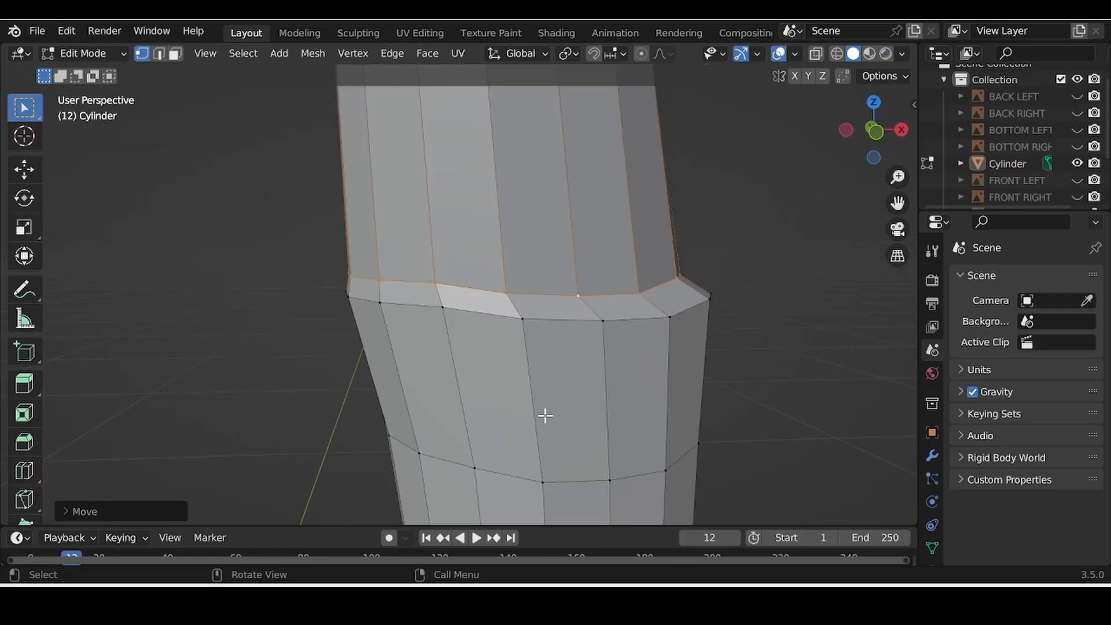
key("g")
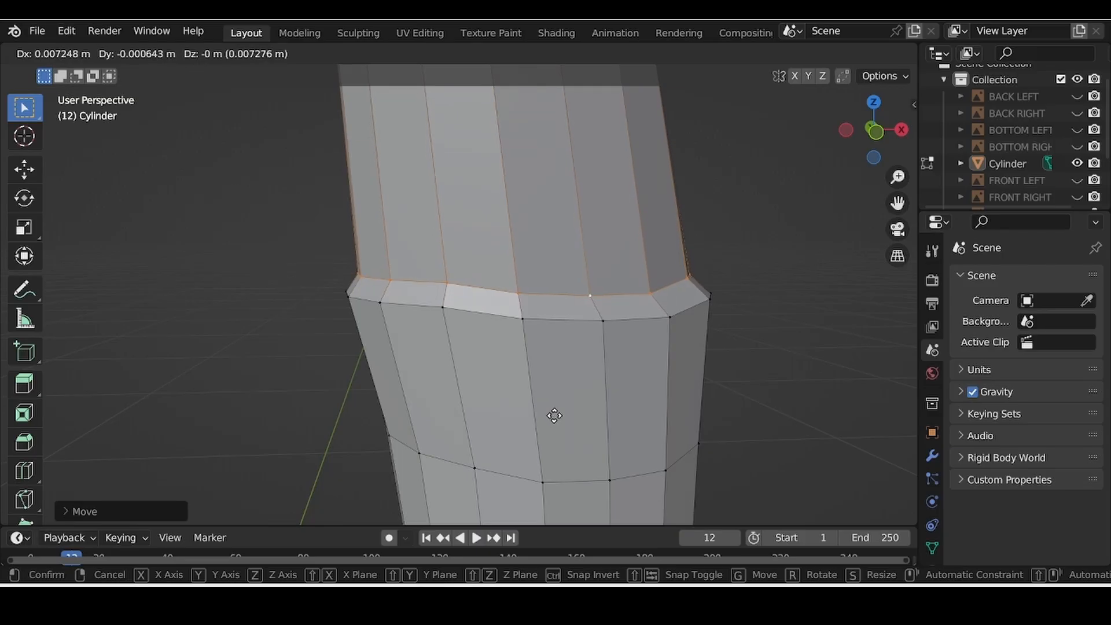
left_click(554, 415)
scroll(642, 376, "down", 5)
middle_click_drag(526, 360, 560, 392, "shift")
scroll(562, 391, "up", 3)
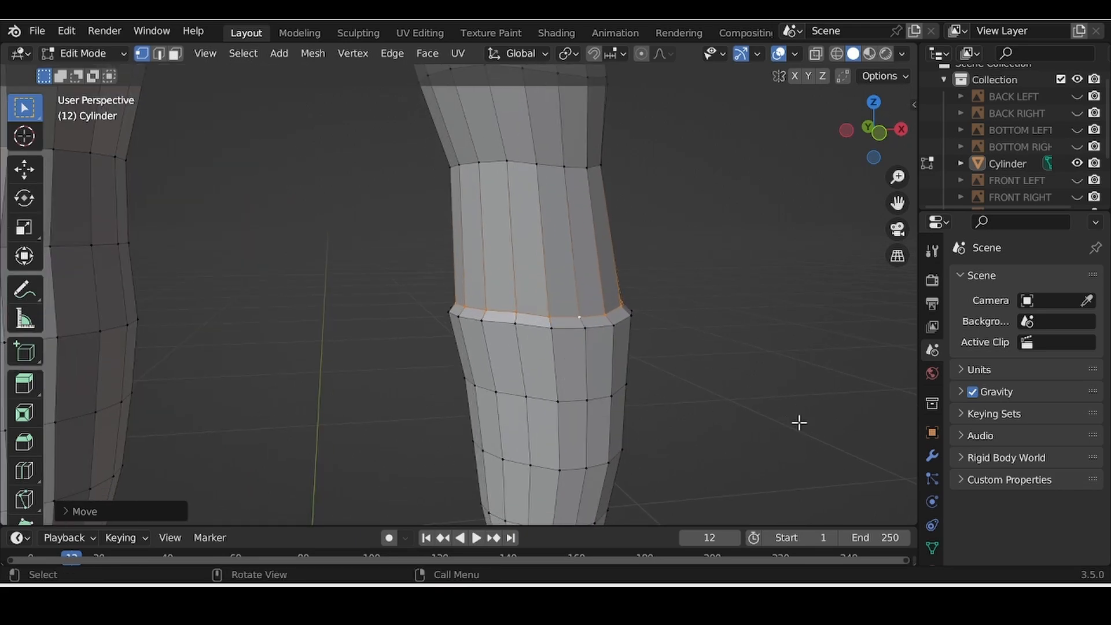
Step: Resize and reposition the shin edge loop to mark where the sock begins
key("s")
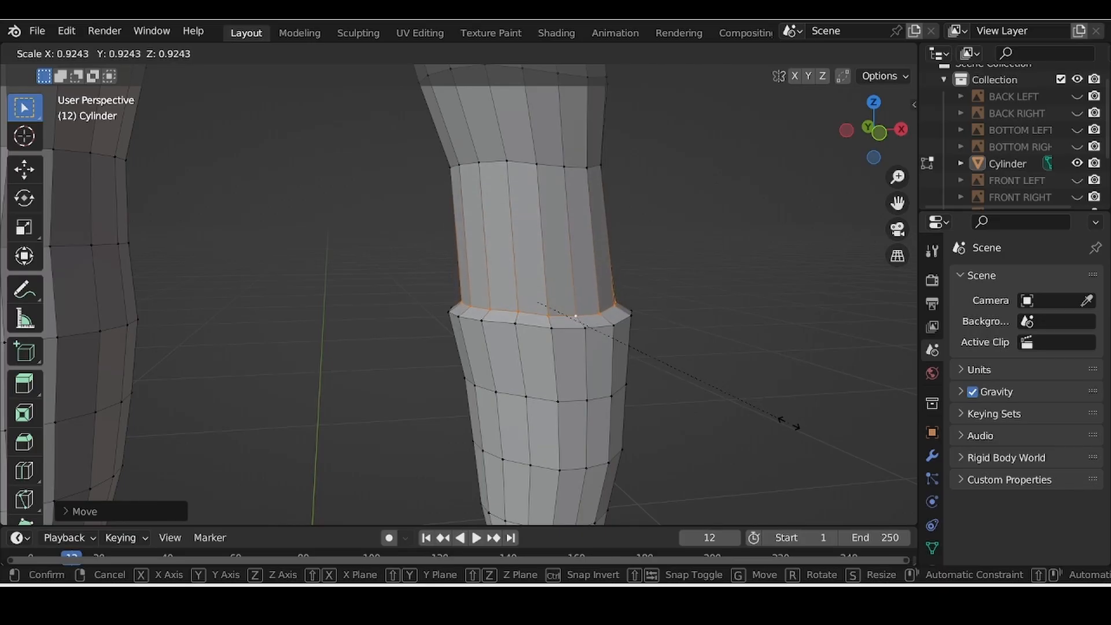
left_click(789, 424)
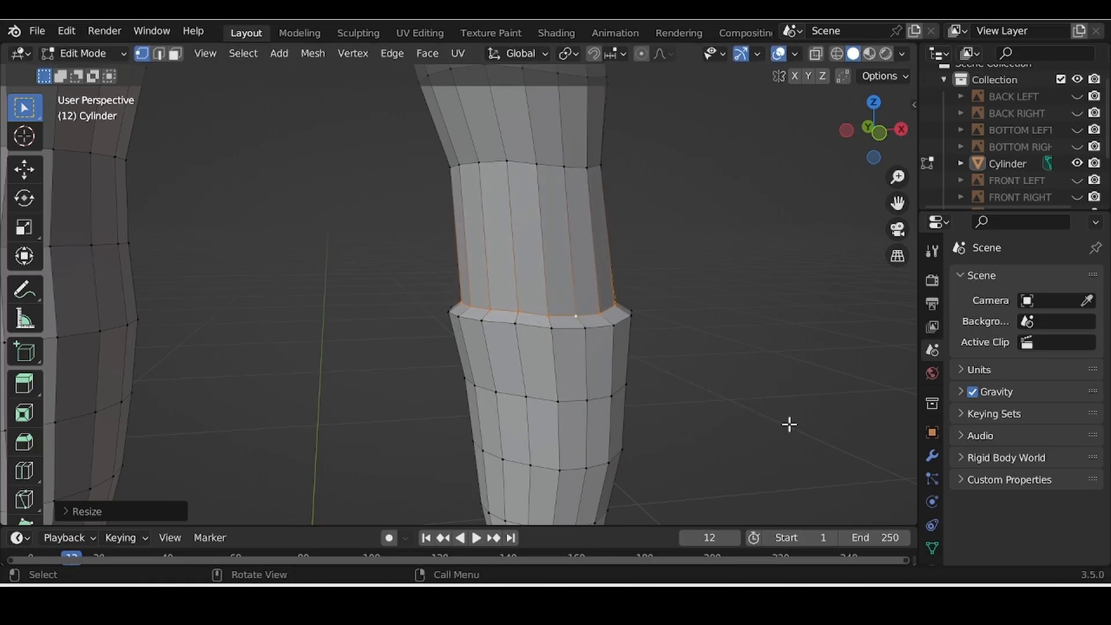
key("g")
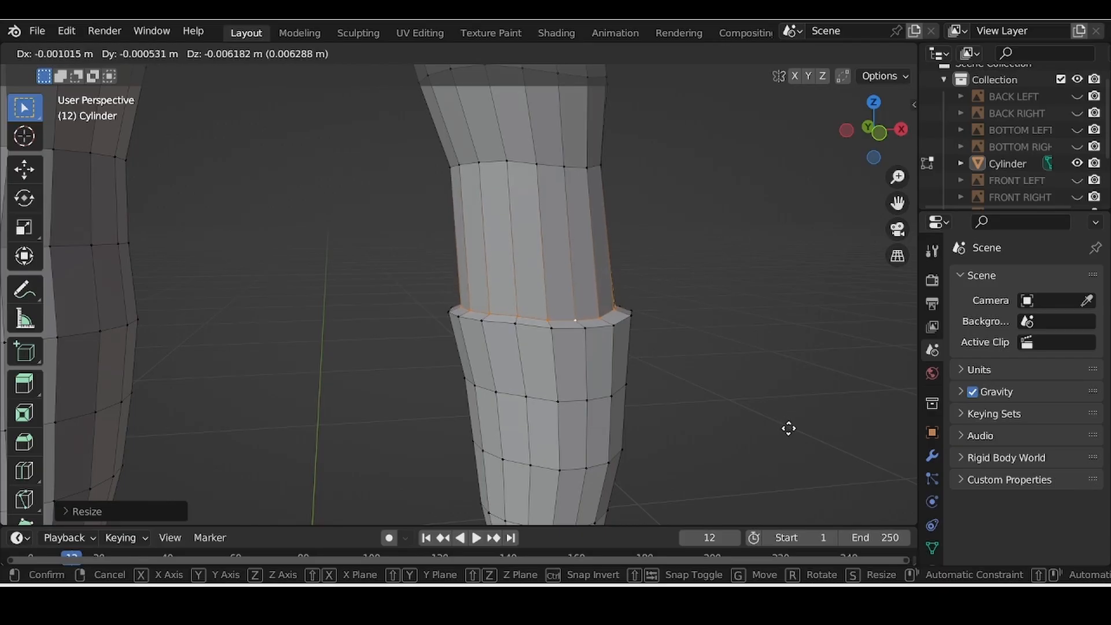
left_click(789, 428)
scroll(787, 433, "down", 4)
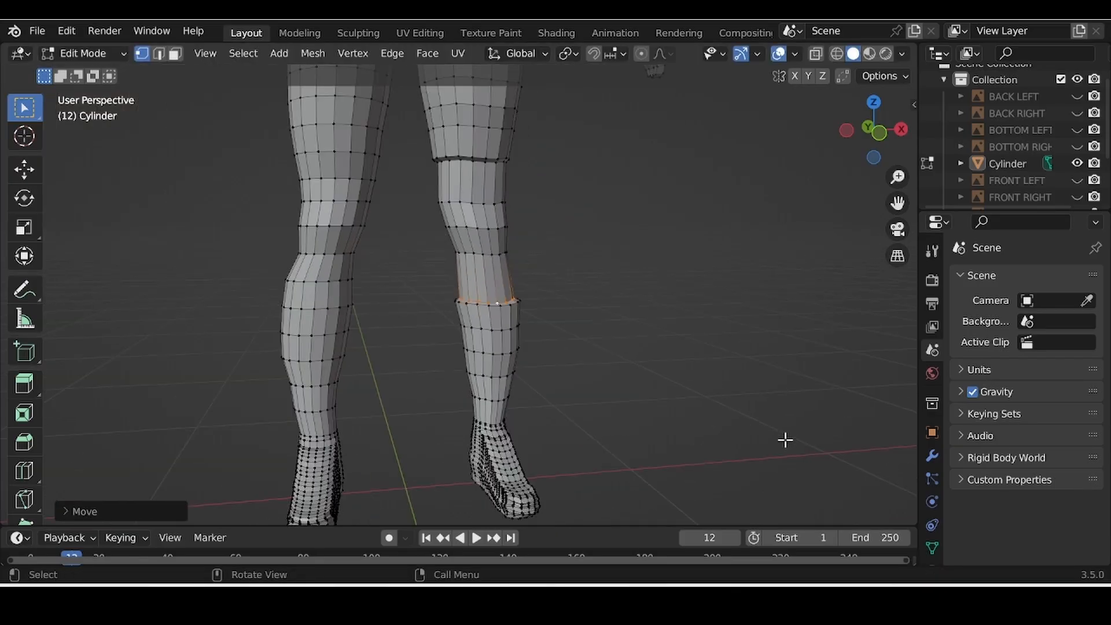
scroll(785, 438, "down", 5)
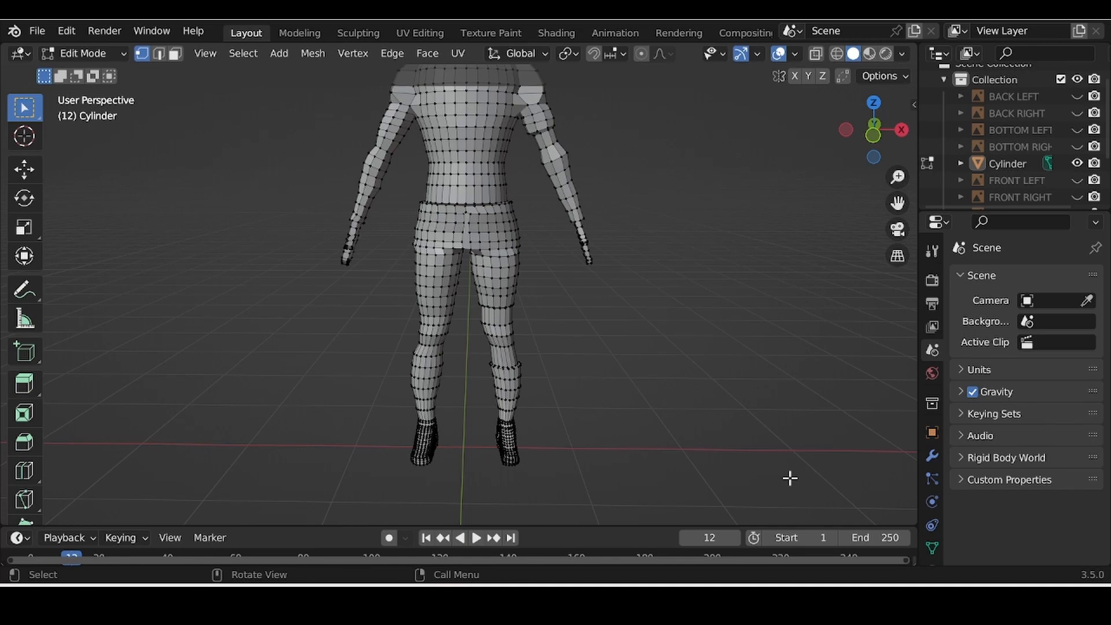
Step: Return the humanoid mesh from Edit Mode to Object Mode
middle_click_drag(790, 477, 724, 422)
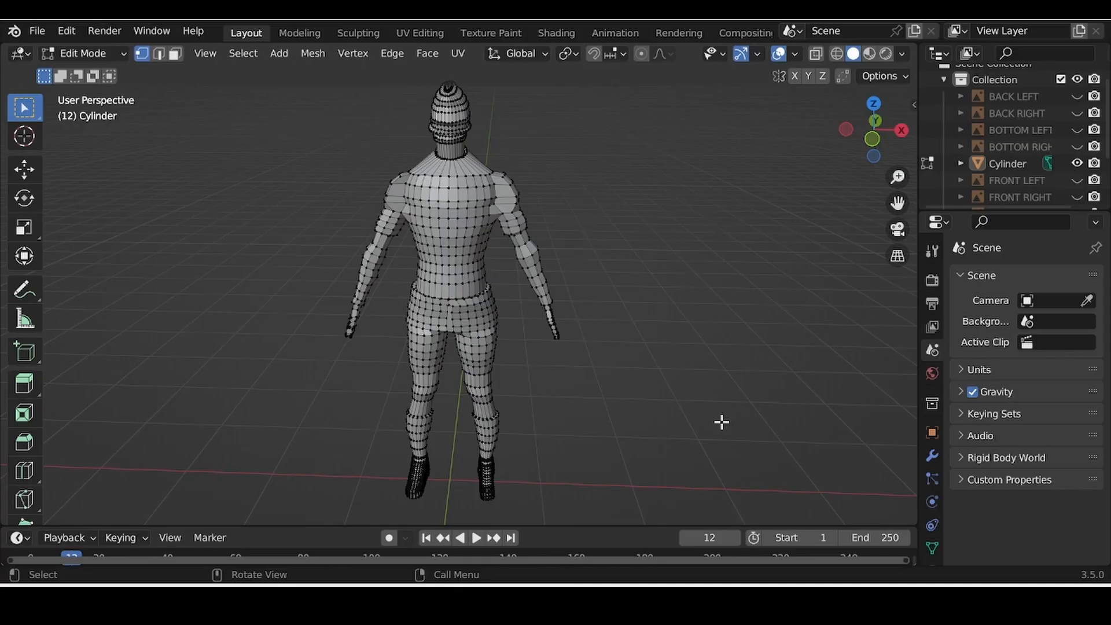
left_click(50, 54)
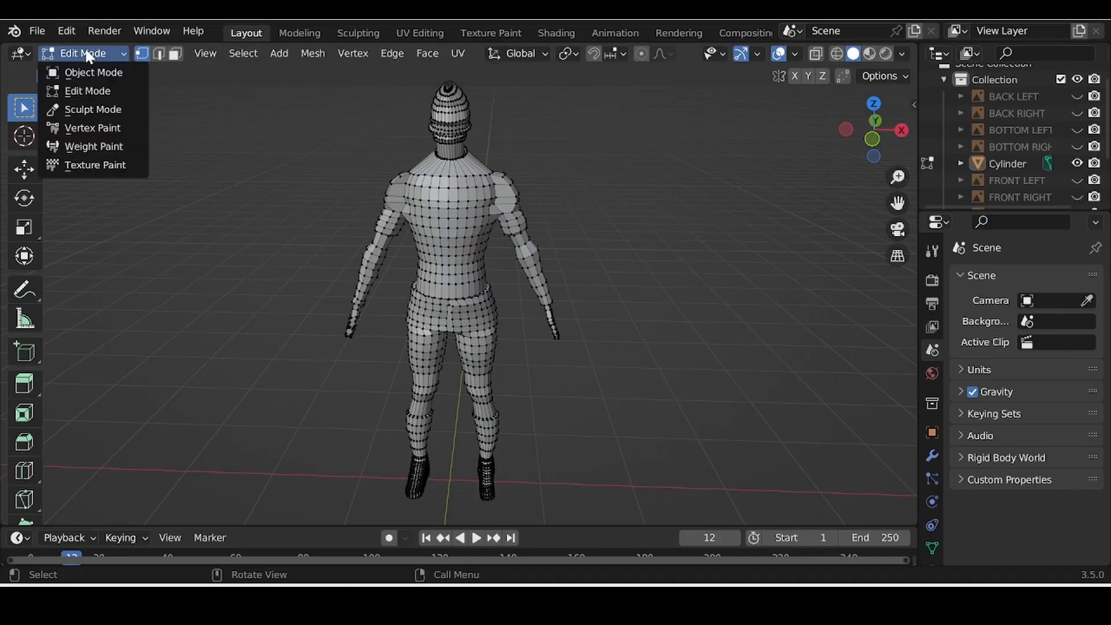
left_click(87, 73)
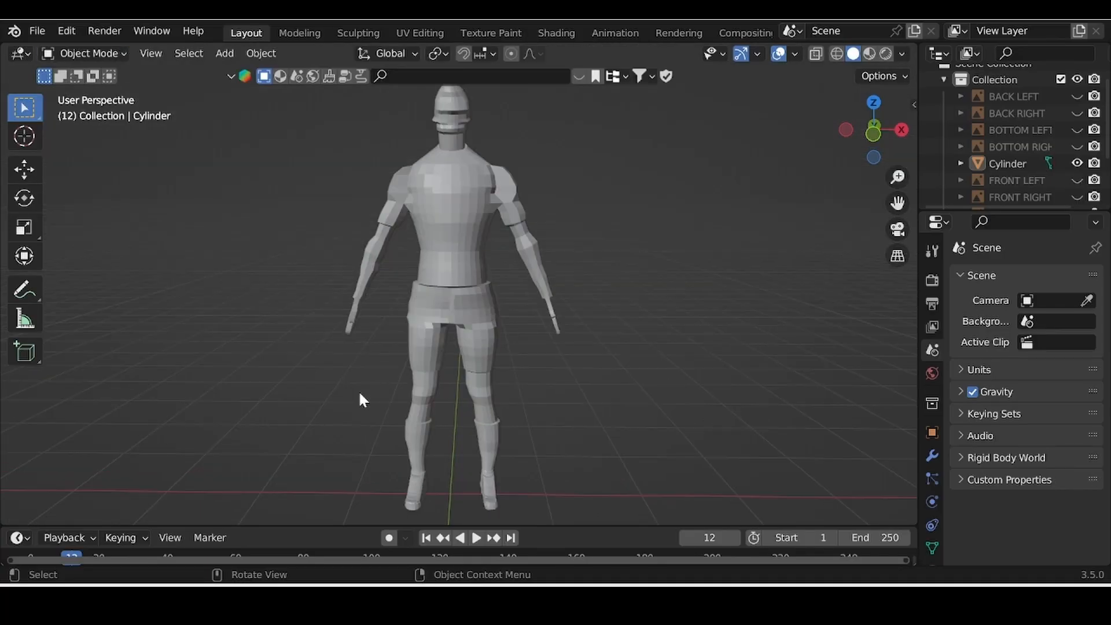
Step: Orbit around the figure to inspect the hem band and leg ridges from several angles
mouse_move(359, 390)
middle_mouse_down()
mouse_move(373, 415)
mouse_move(415, 379)
mouse_move(290, 384)
mouse_move(339, 394)
middle_mouse_up()
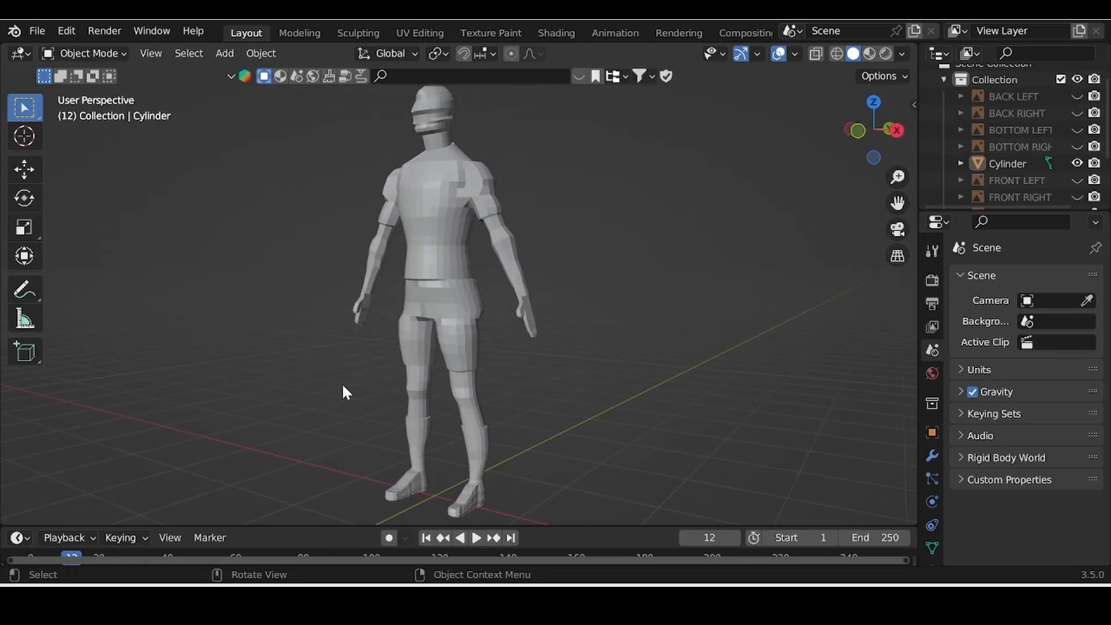
middle_click_drag(345, 392, 285, 367)
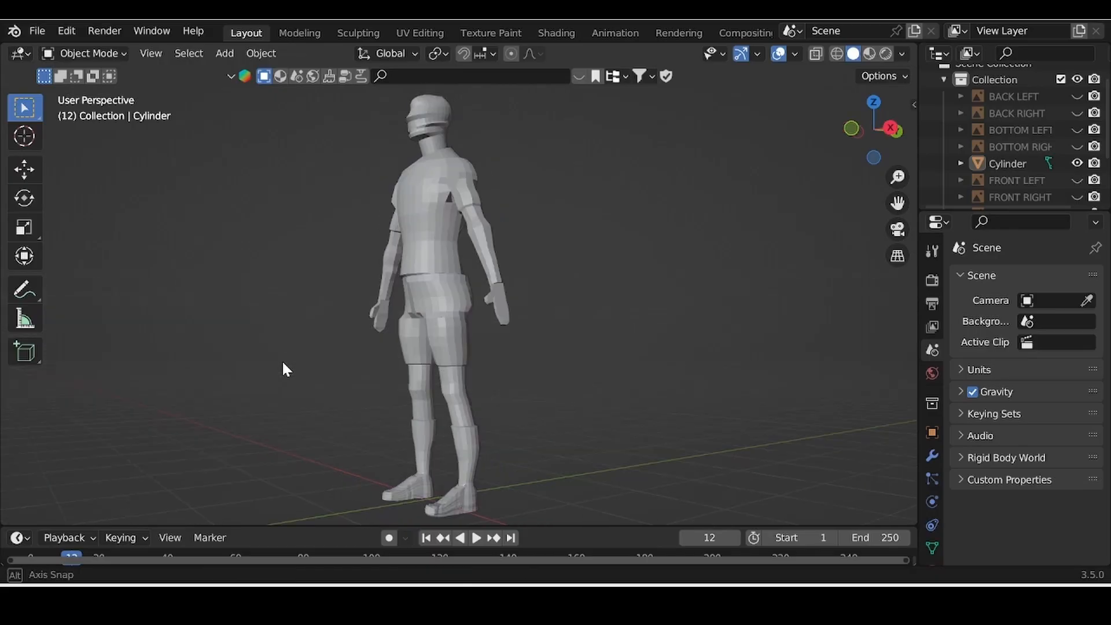
scroll(459, 297, "up", 5)
middle_click_drag(434, 303, 522, 330)
scroll(519, 325, "down", 8)
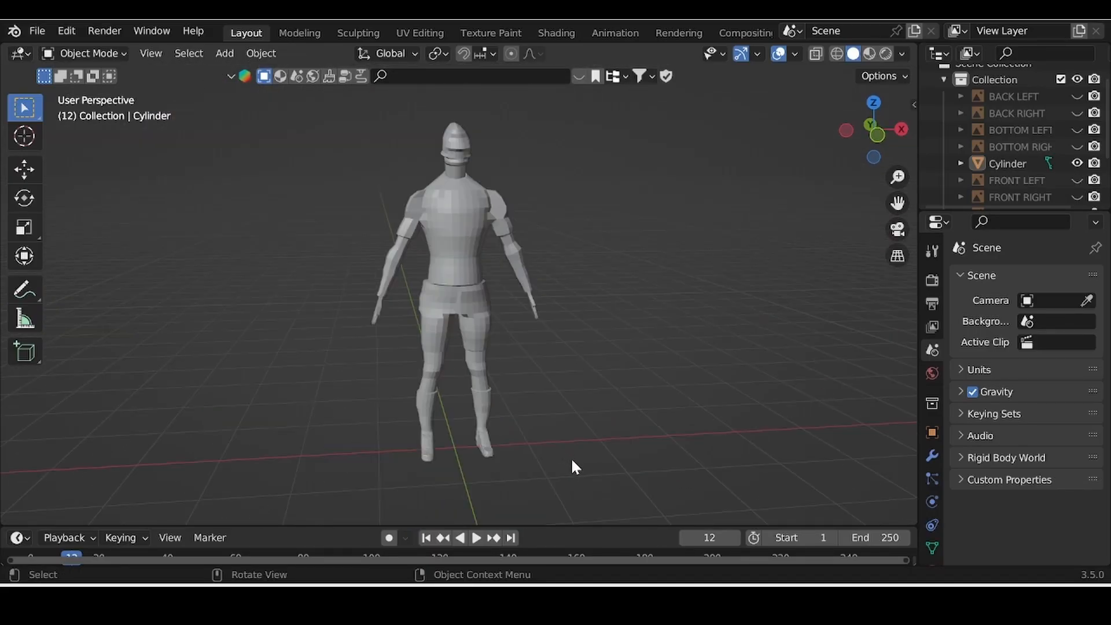
scroll(572, 459, "up", 3)
middle_click_drag(572, 458, 452, 409)
scroll(513, 315, "down", 3)
scroll(451, 409, "up", 5)
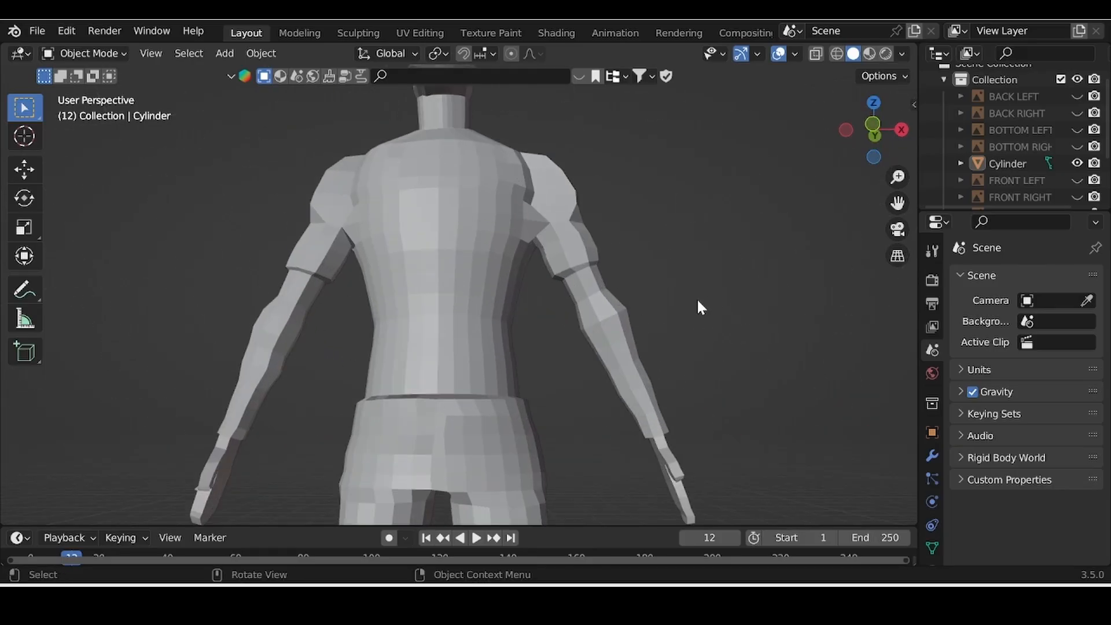
scroll(452, 329, "down", 4)
middle_click_drag(451, 330, 419, 374)
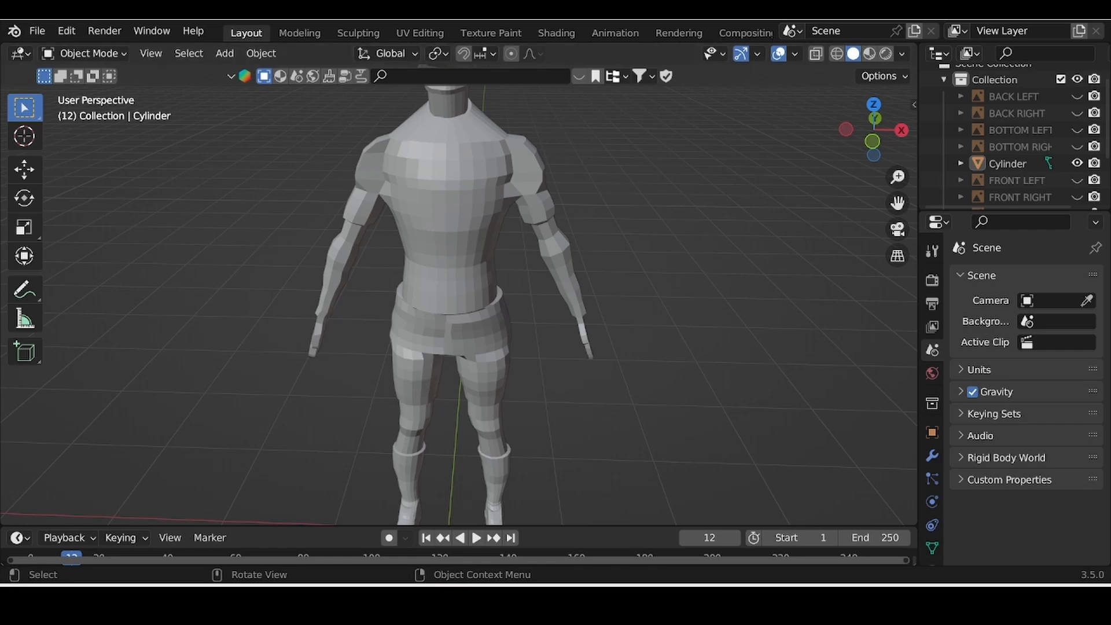
left_click(86, 53)
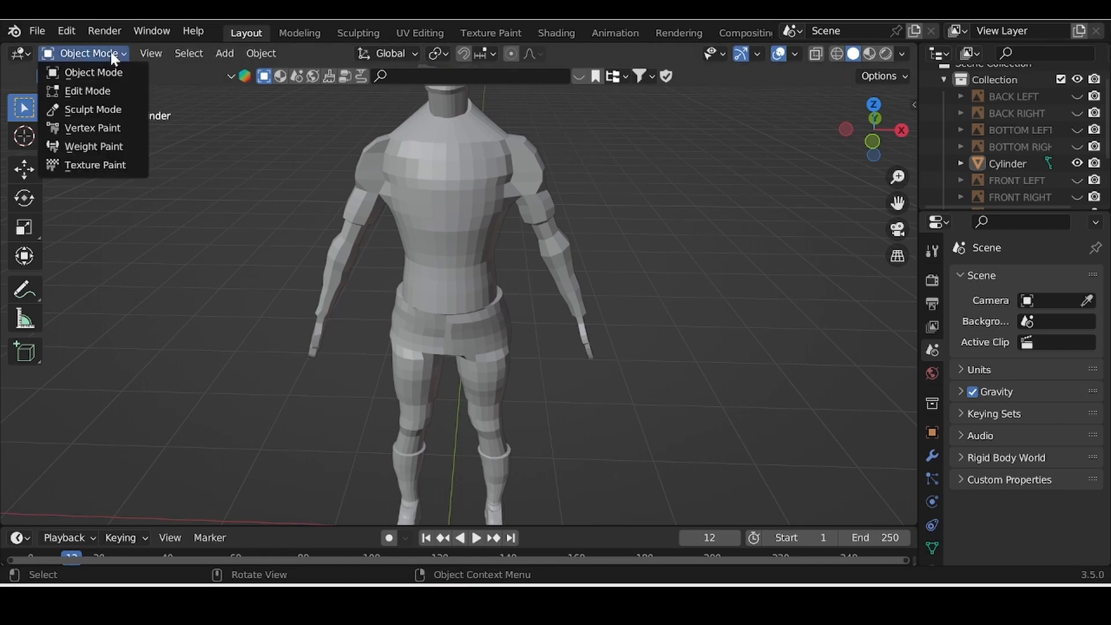
Step: Put the Cylinder back in Edit Mode with face select, showing its Material Properties
left_click(106, 92)
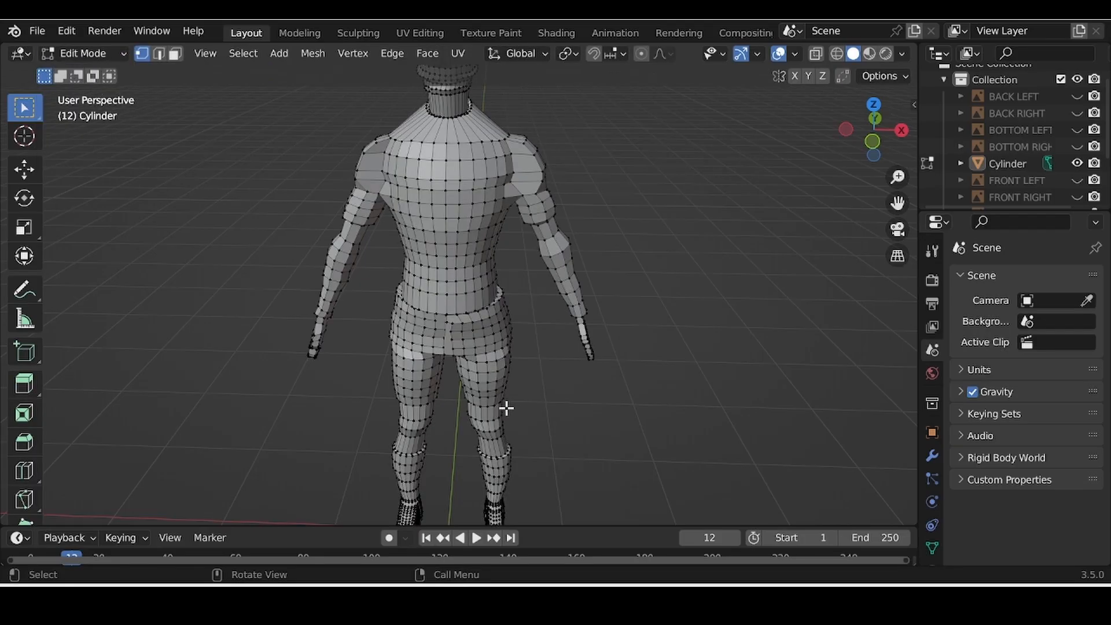
left_click(176, 55)
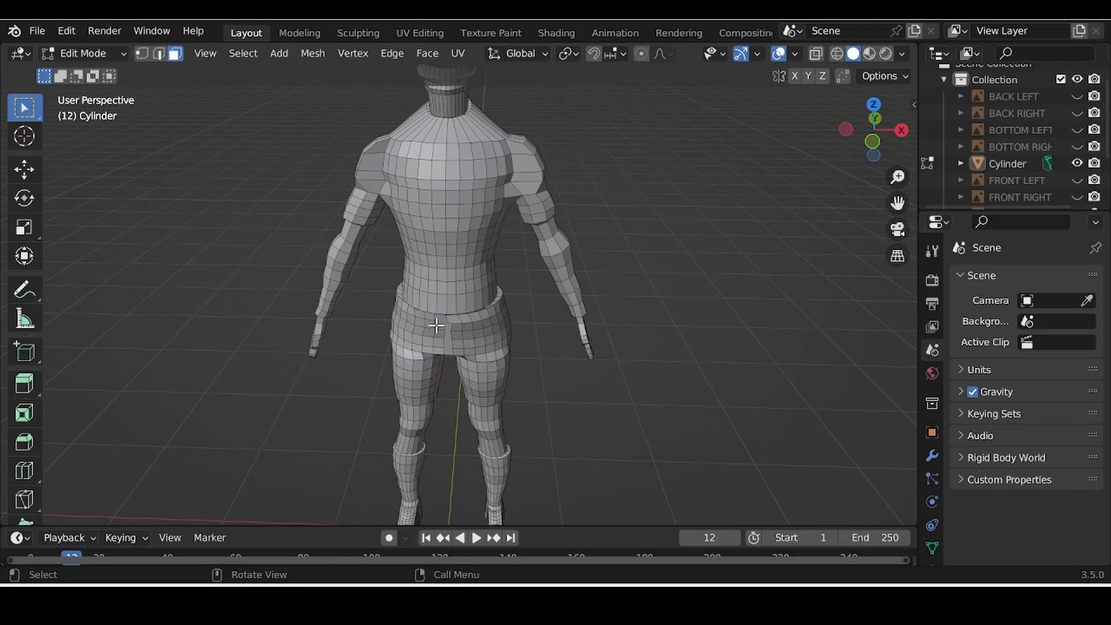
scroll(926, 509, "down", 2)
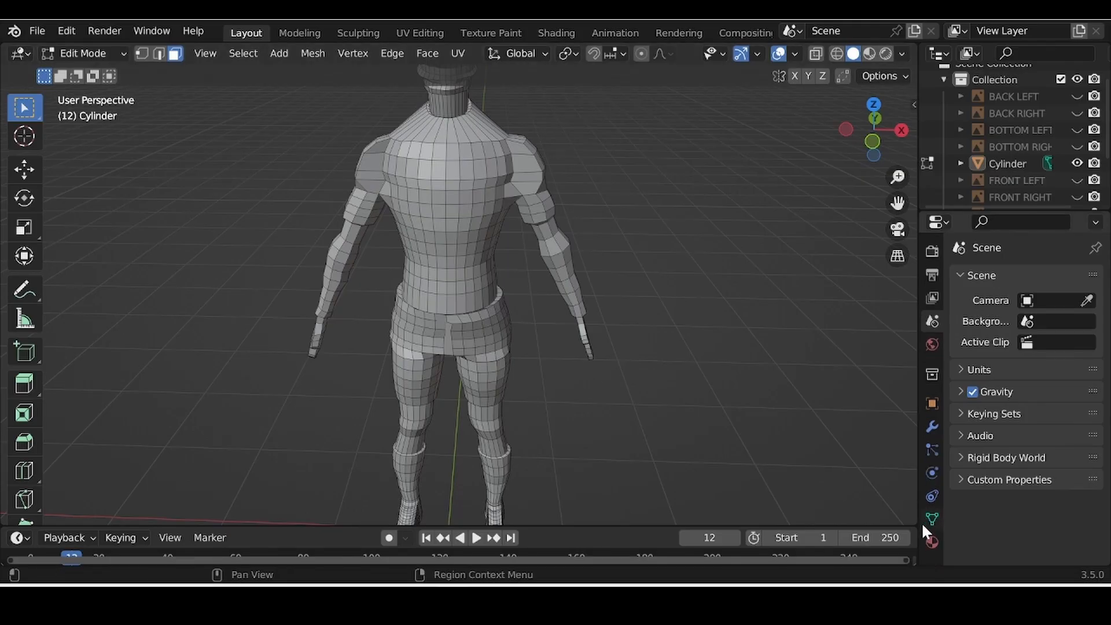
left_click(930, 541)
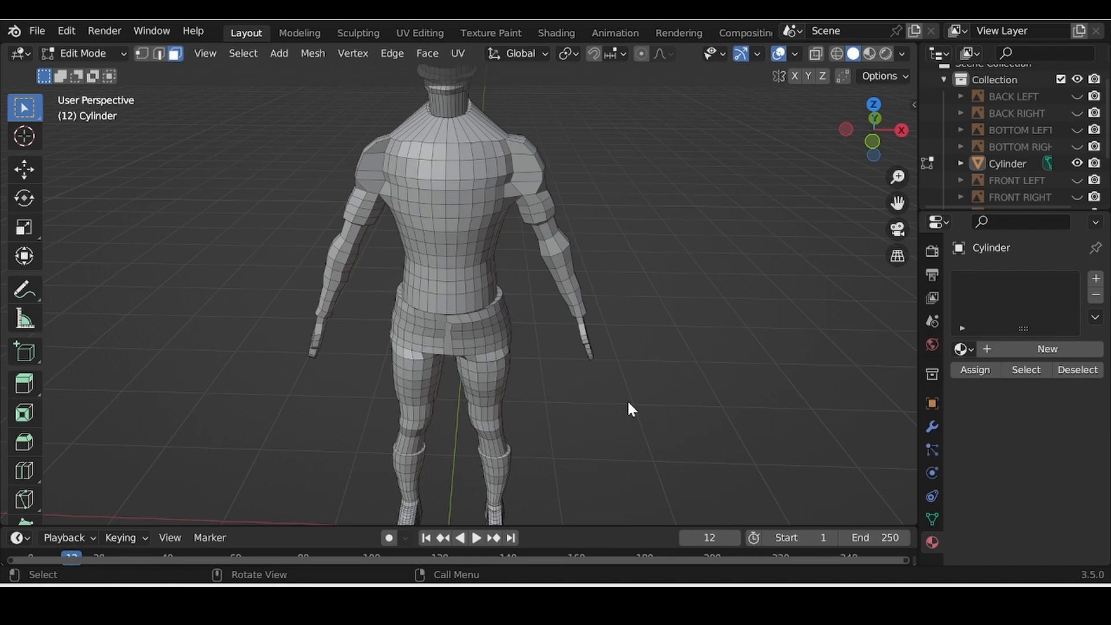
Step: Box-select the upper, bottom-row and lower faces of the first thigh, undoing one stray selection
key("b")
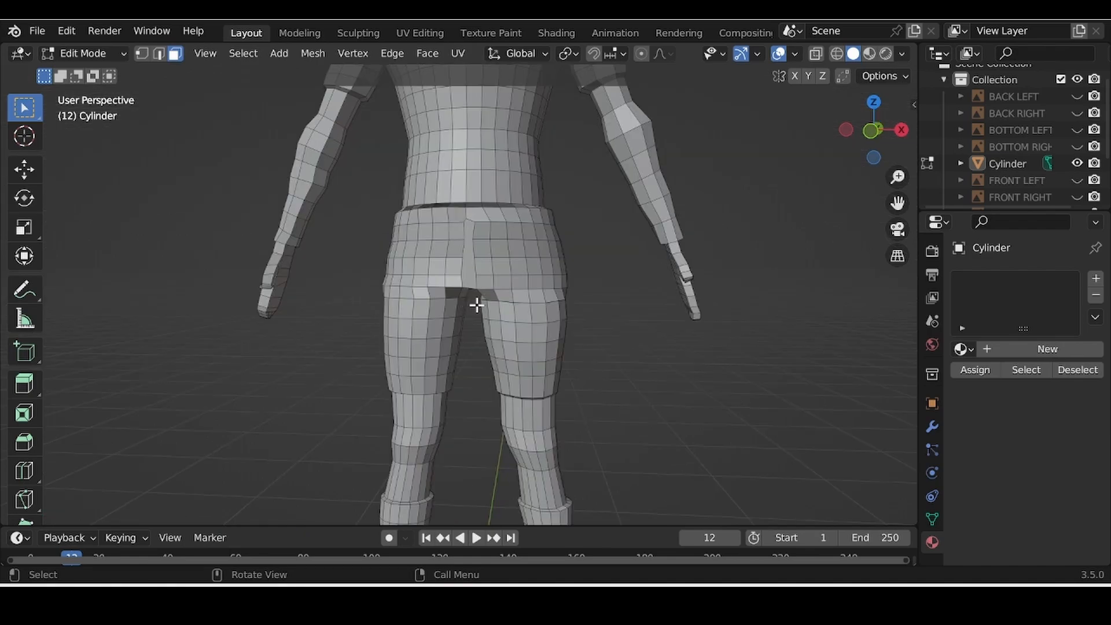
left_click_drag(477, 305, 583, 381)
middle_click_drag(702, 457, 696, 402)
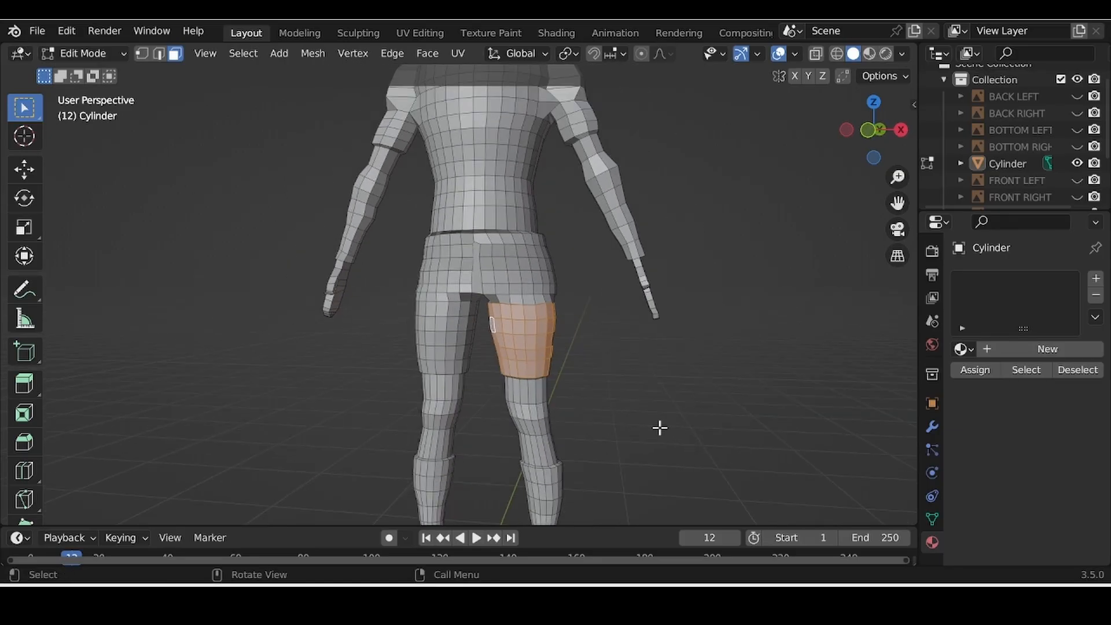
middle_click_drag(887, 305, 665, 355)
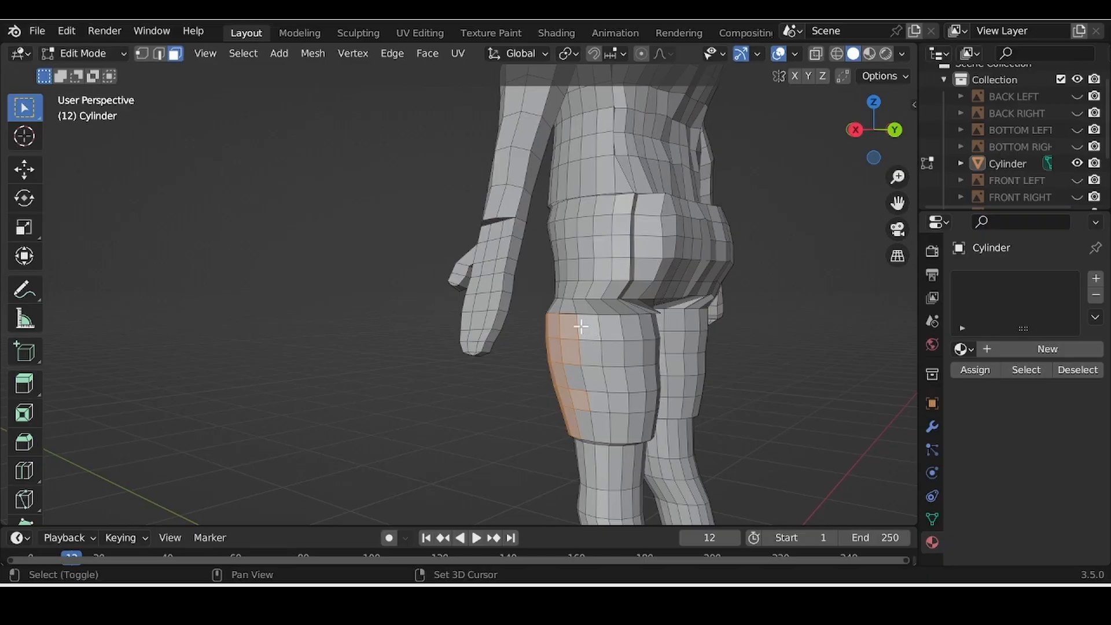
left_click(640, 397, "ctrl+shift")
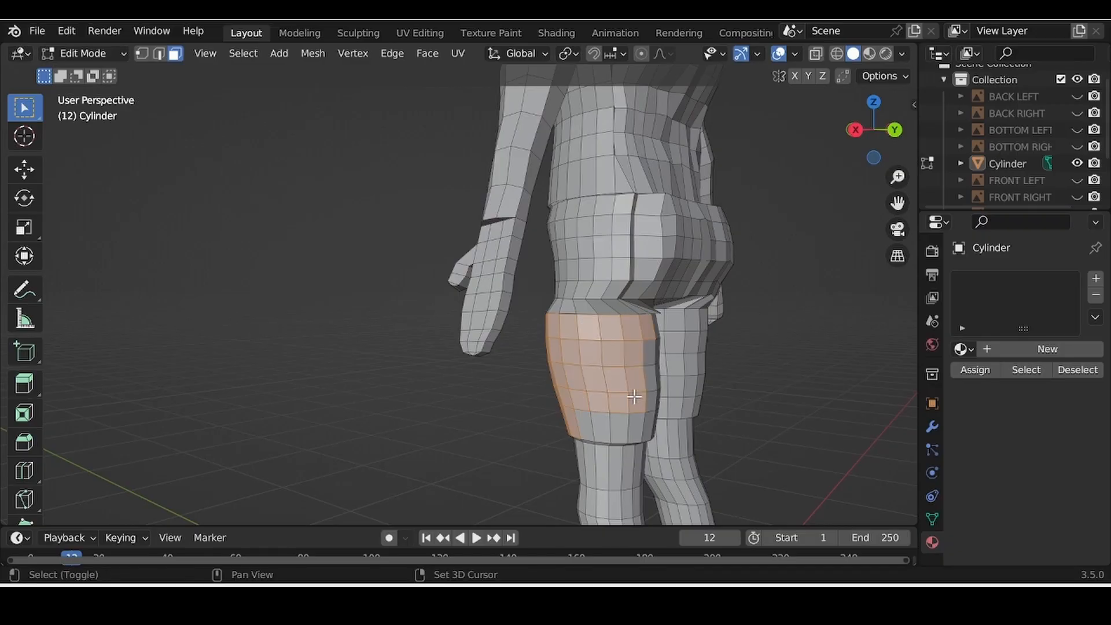
left_click(585, 427, "shift")
left_click(602, 427, "shift")
left_click_drag(647, 342, 657, 425, "shift")
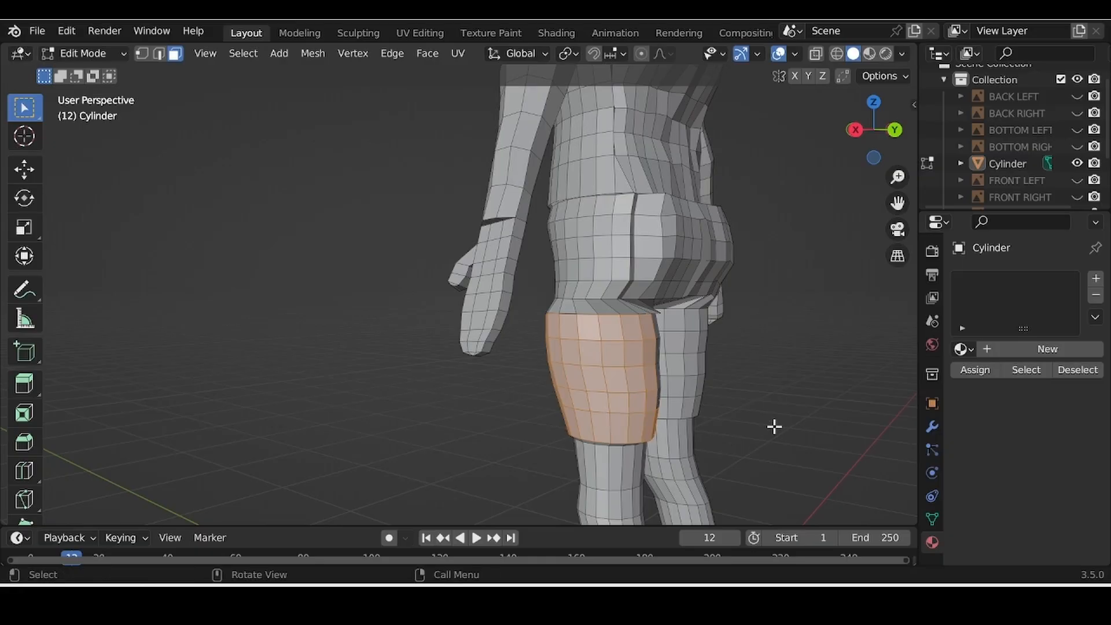
middle_click_drag(774, 426, 559, 404)
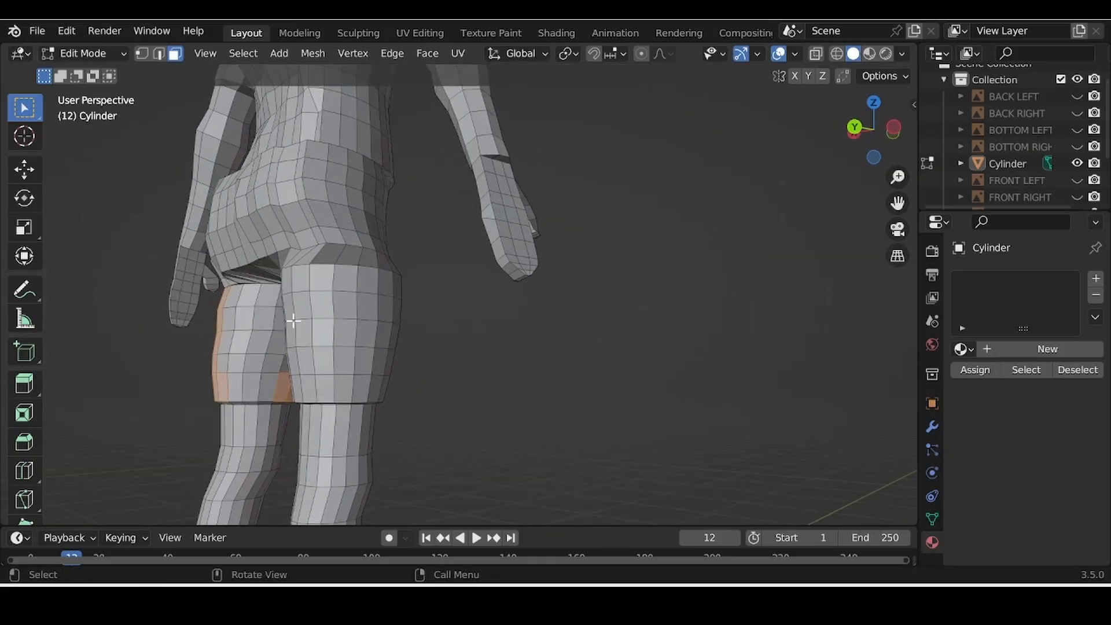
left_click_drag(228, 292, 278, 373, "shift")
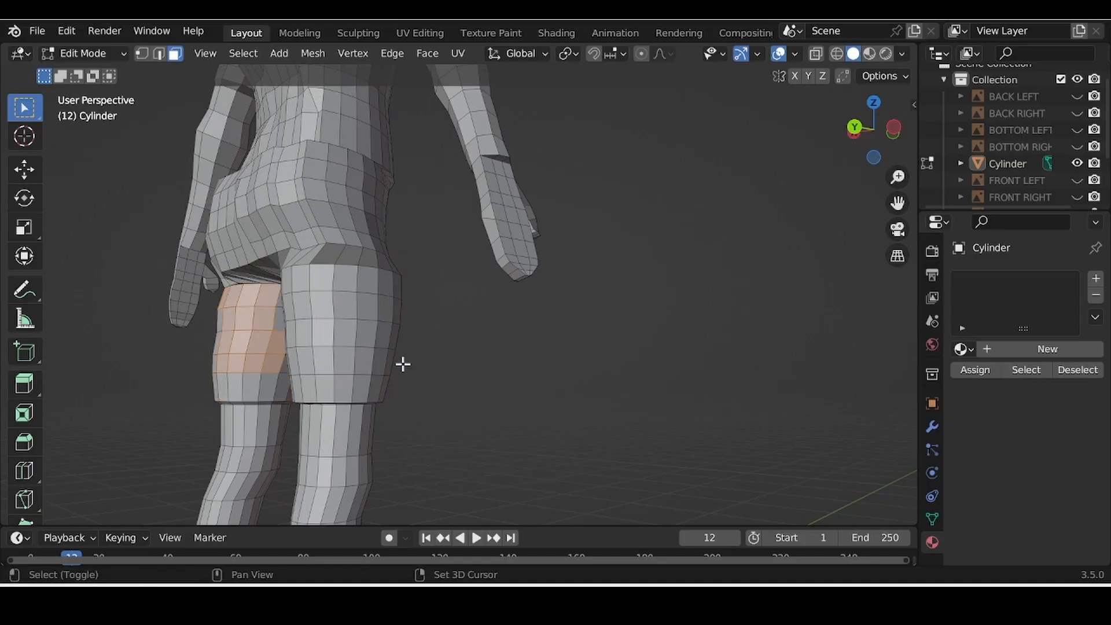
key("ctrl+z")
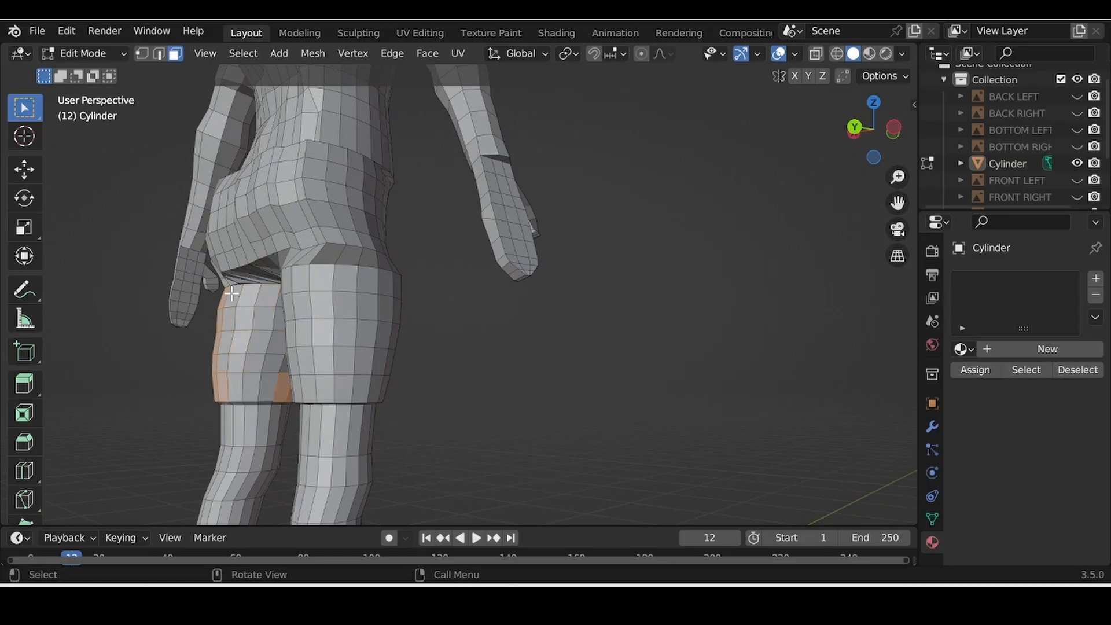
left_click_drag(231, 293, 282, 383)
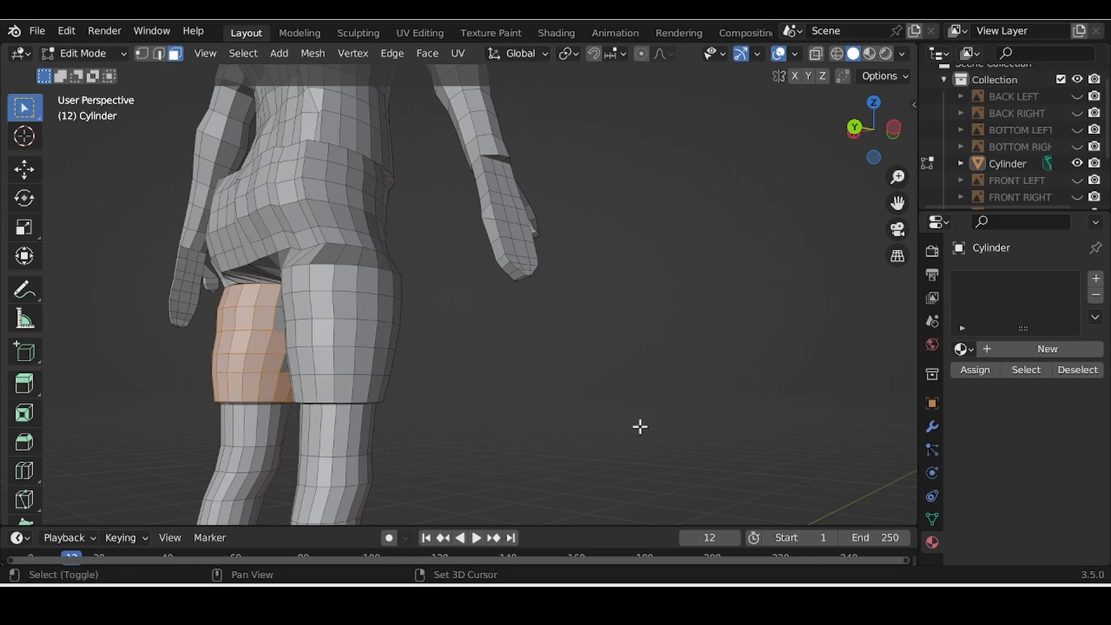
middle_click_drag(640, 426, 467, 424)
Step: Add the missed faces on the first thigh to the selection
scroll(342, 406, "up", 8)
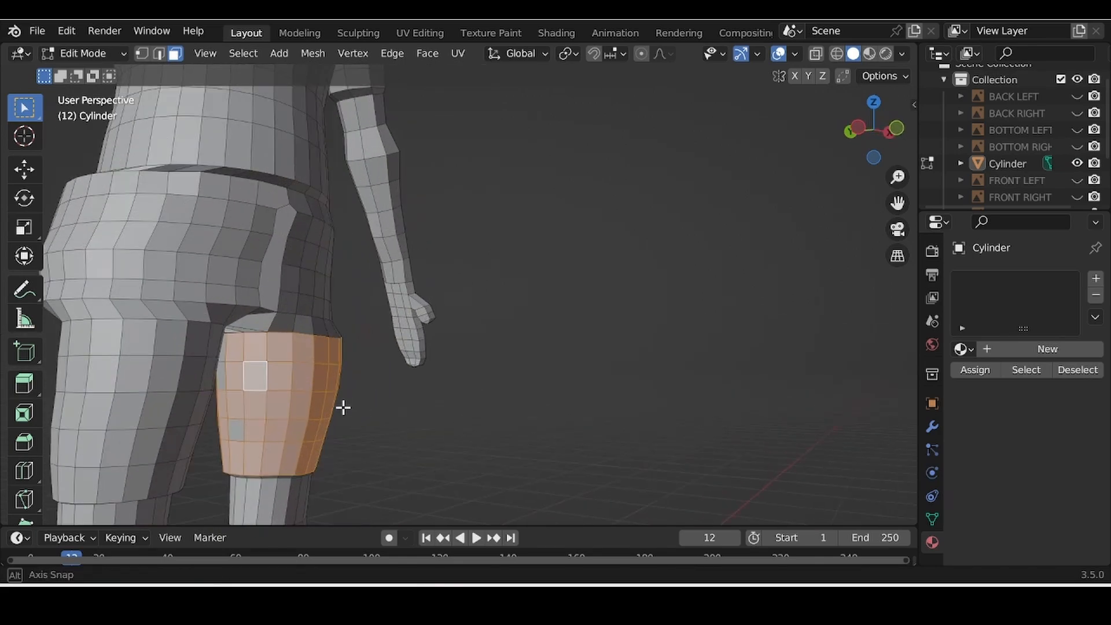
middle_click_drag(474, 342, 265, 335)
scroll(309, 342, "down", 6)
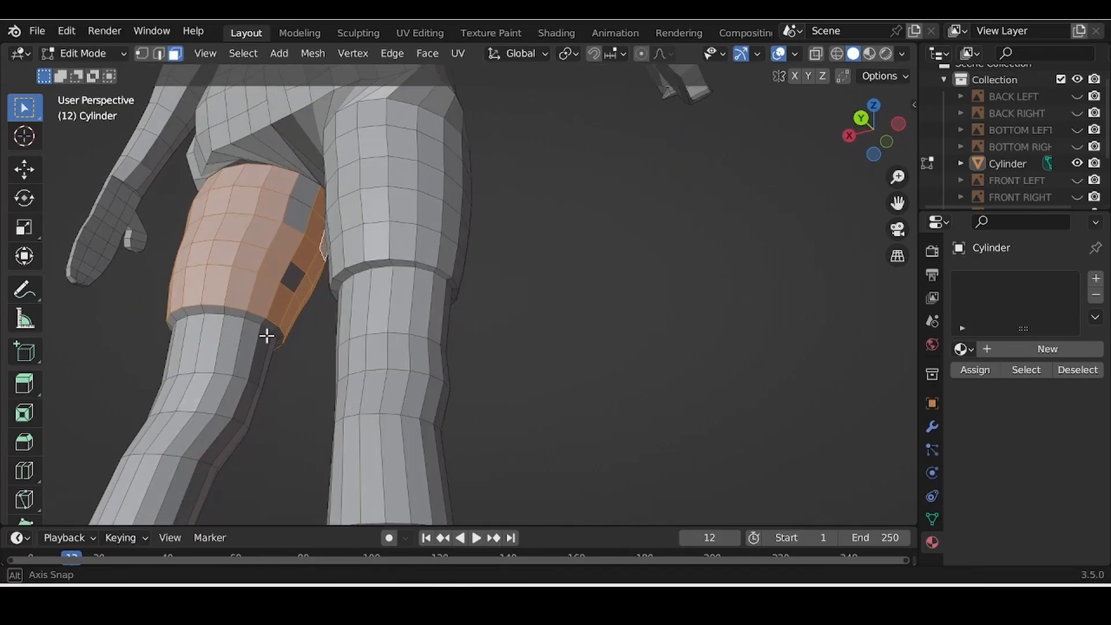
left_click(295, 270, "shift")
left_click(301, 207, "shift")
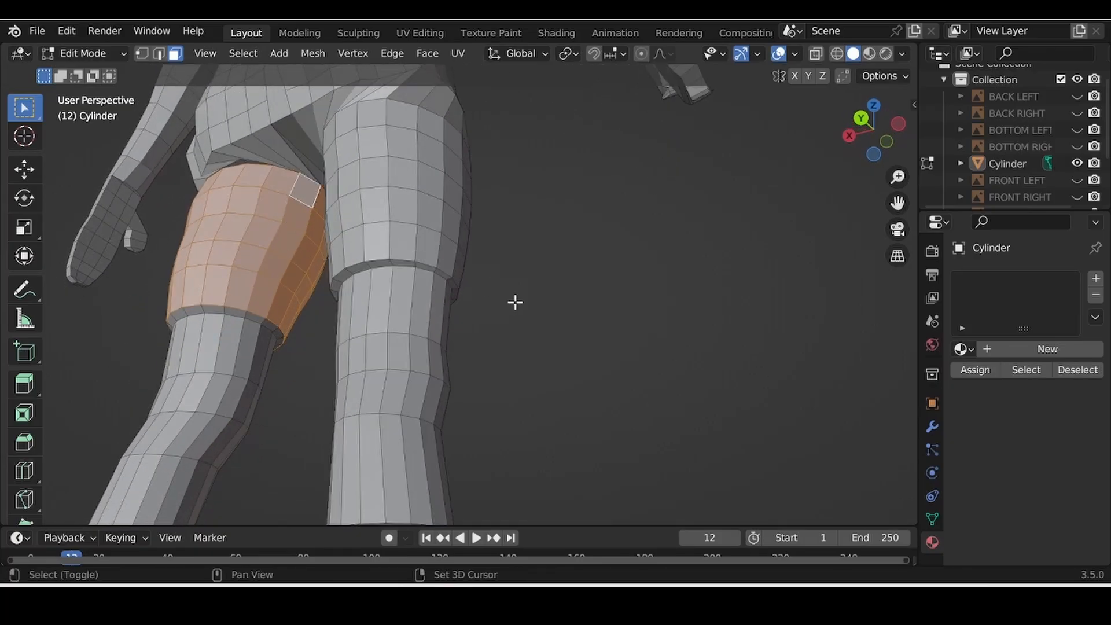
middle_click_drag(513, 303, 293, 364)
scroll(463, 327, "down", 2)
scroll(462, 328, "down", 2)
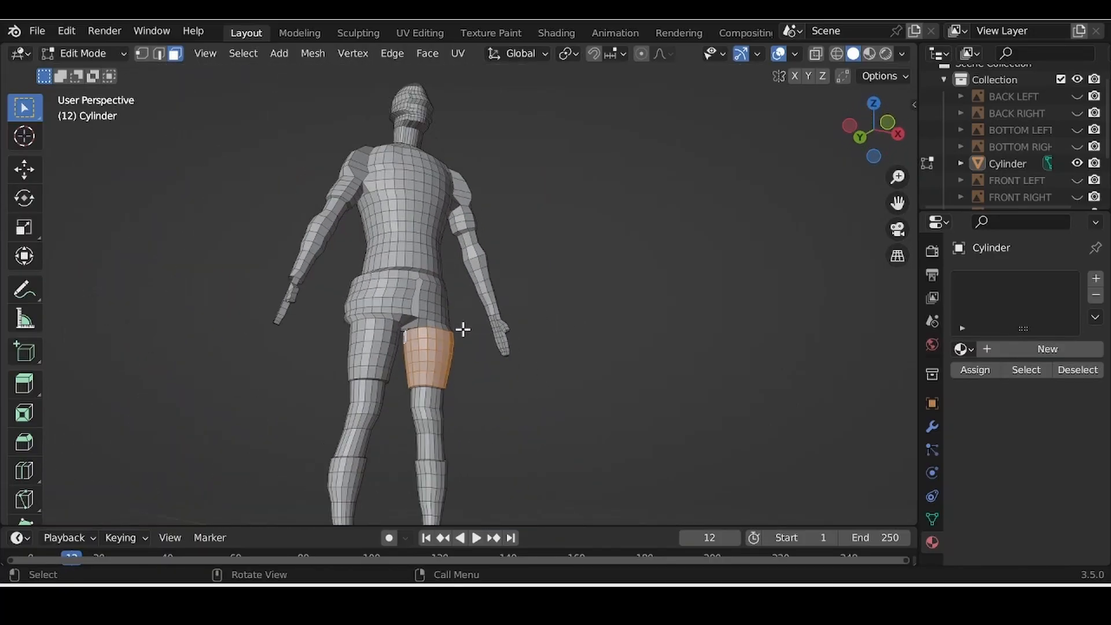
scroll(462, 329, "up", 3)
middle_click_drag(394, 268, 390, 318)
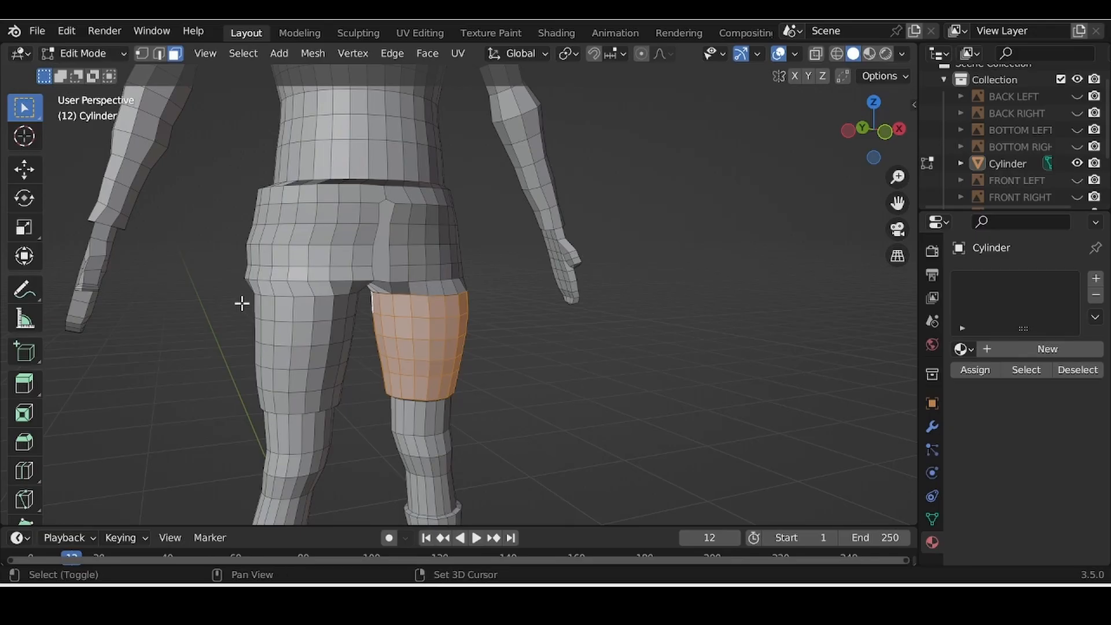
Step: Add the other thigh's faces, including the right thigh's rear, lower and inner faces
left_click_drag(242, 303, 372, 415, "shift")
middle_click_drag(422, 415, 442, 315)
left_click_drag(363, 272, 463, 356, "shift")
middle_click_drag(506, 347, 523, 367)
left_click_drag(396, 366, 527, 432, "shift")
middle_click_drag(526, 431, 576, 398)
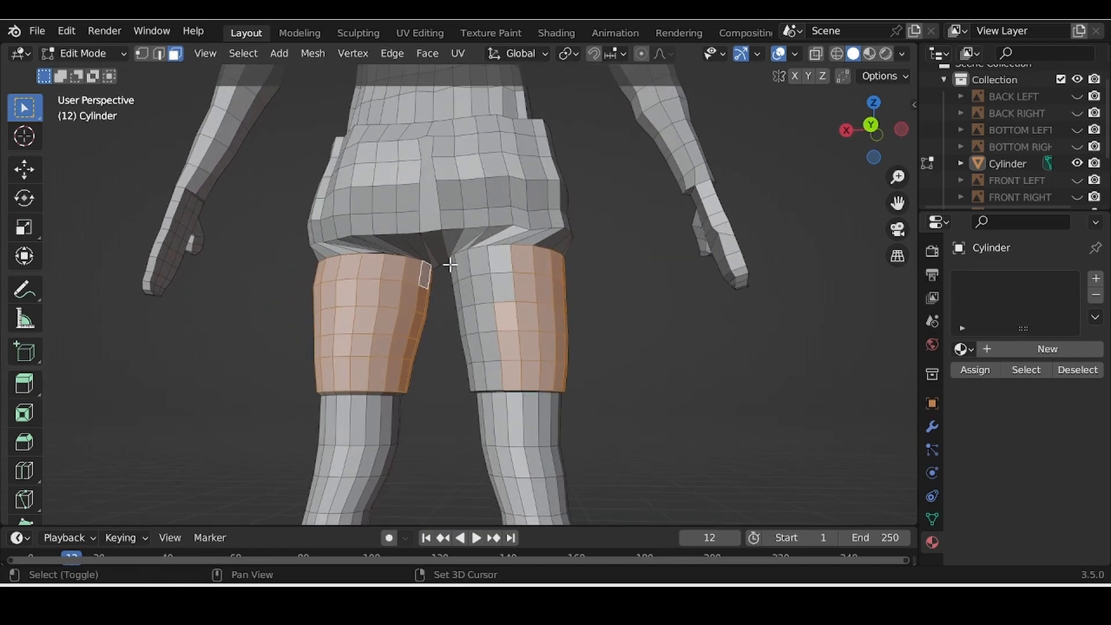
left_click_drag(455, 263, 521, 373, "shift")
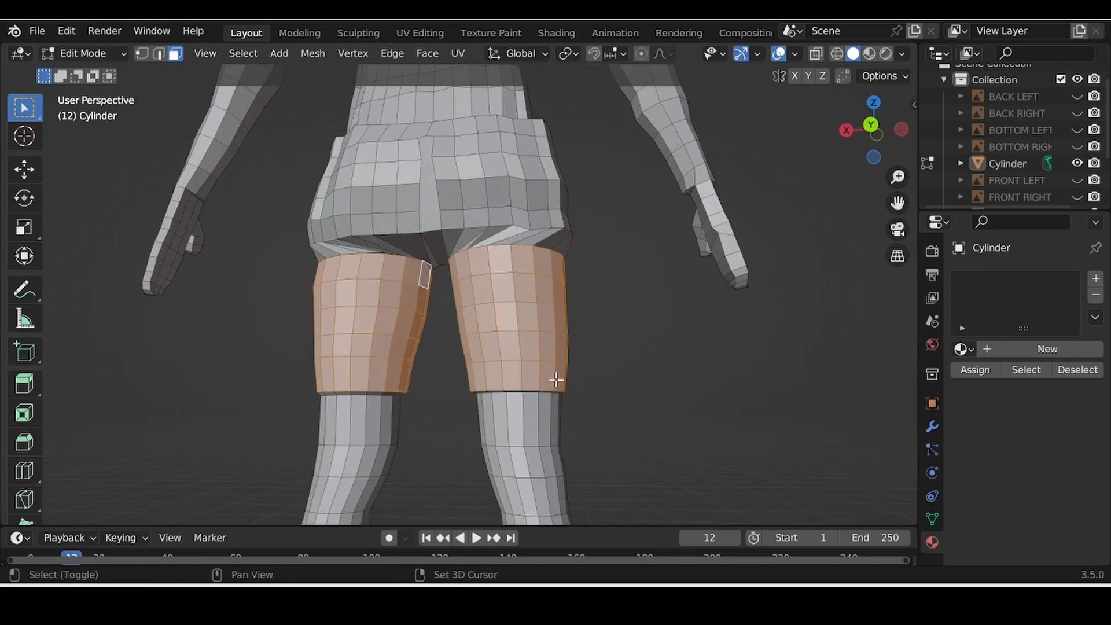
middle_click_drag(555, 379, 704, 380)
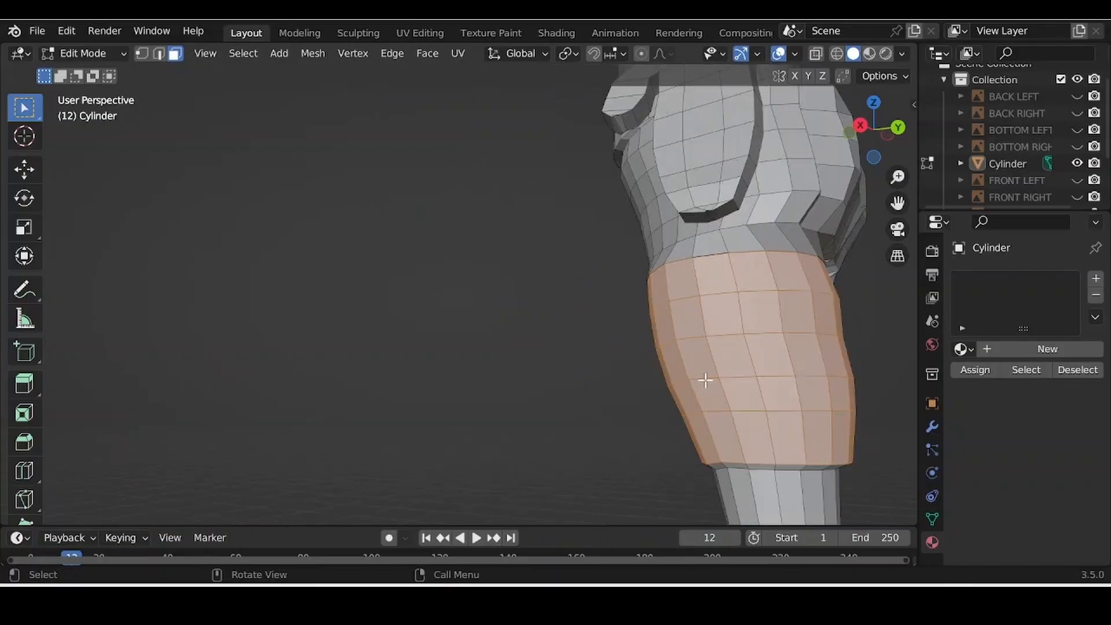
scroll(434, 391, "up", 5)
scroll(474, 409, "up", 2)
middle_click_drag(474, 409, 630, 409)
scroll(607, 404, "down", 3)
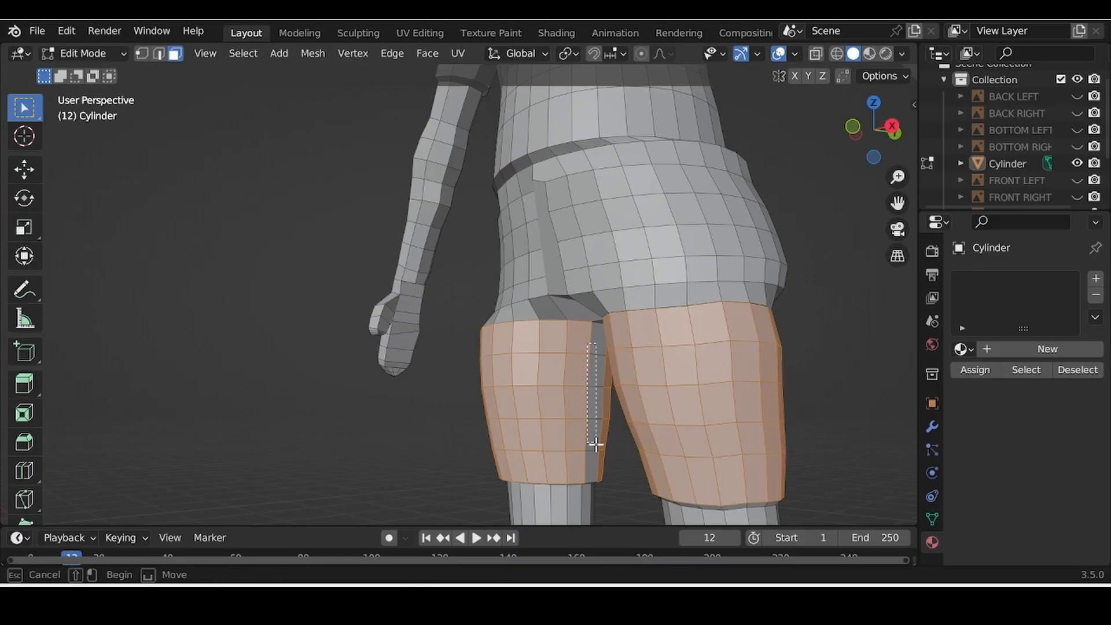
Step: Add the inner left-thigh strip and the rear shorts faces to the selection
left_click(595, 463, "alt+shift")
middle_click_drag(635, 490, 704, 411)
scroll(706, 409, "up", 2)
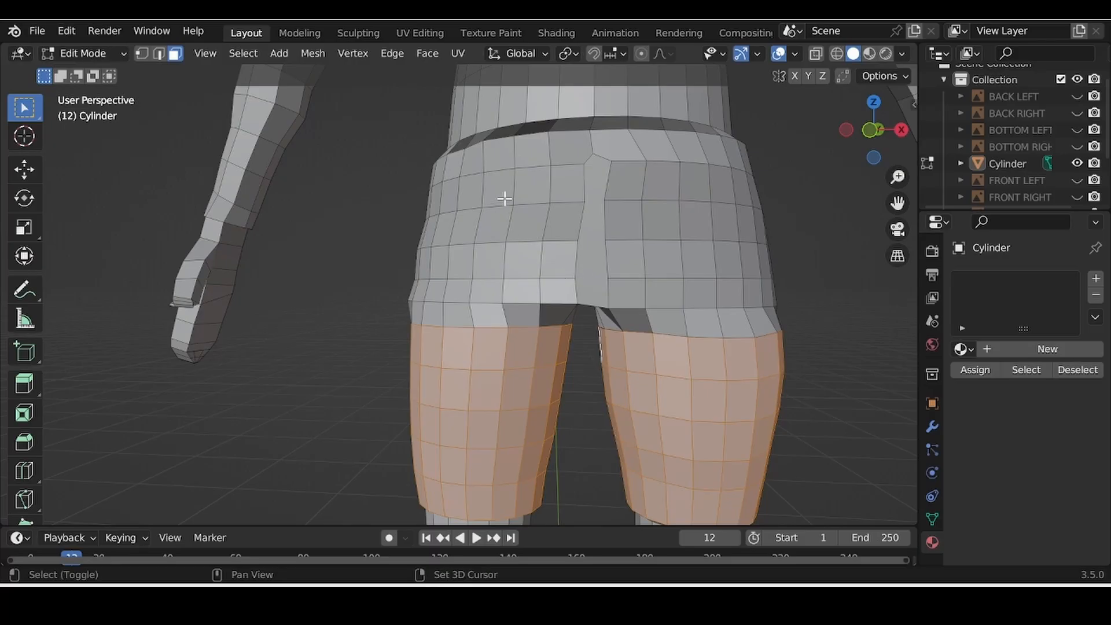
left_click_drag(395, 176, 822, 392, "shift")
middle_click_drag(628, 348, 750, 414)
scroll(744, 372, "down", 4)
middle_click_drag(742, 371, 732, 394)
middle_click_drag(618, 305, 614, 255)
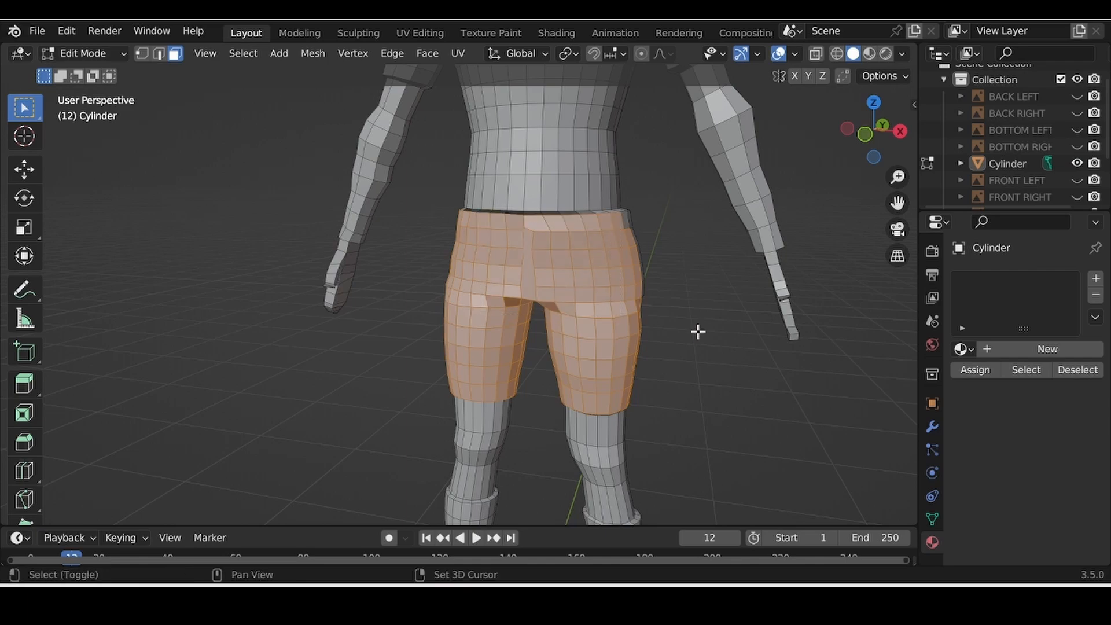
Step: Add the hip, lower-back, rear shorts, hip crease and both waistband-side faces to the selection
middle_click_drag(697, 330, 506, 297)
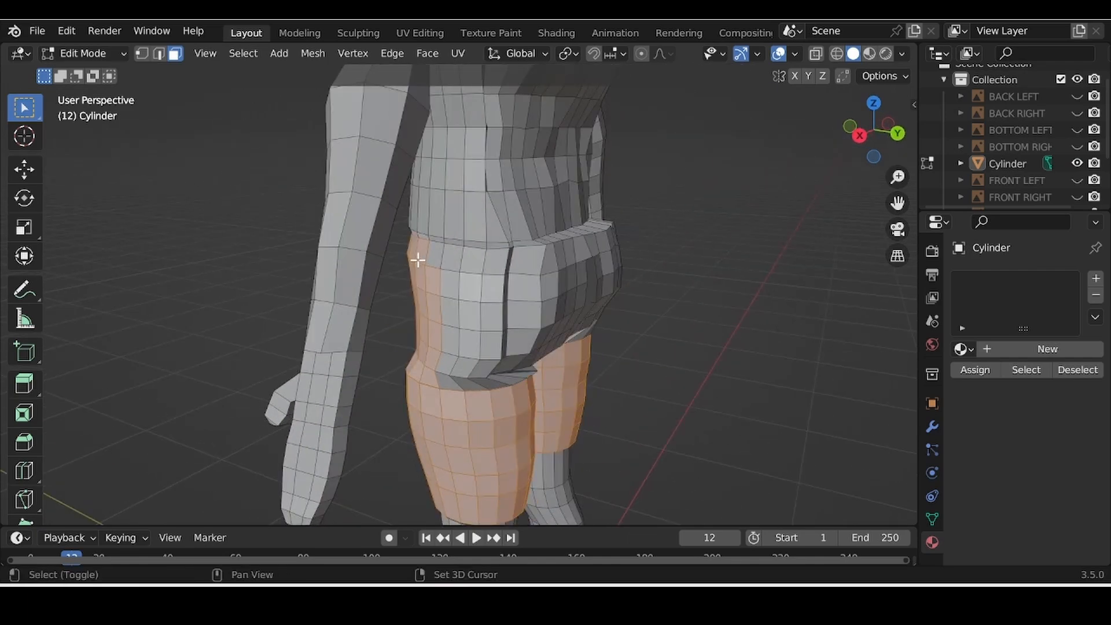
left_click_drag(420, 257, 455, 309, "shift")
middle_click_drag(657, 409, 579, 396)
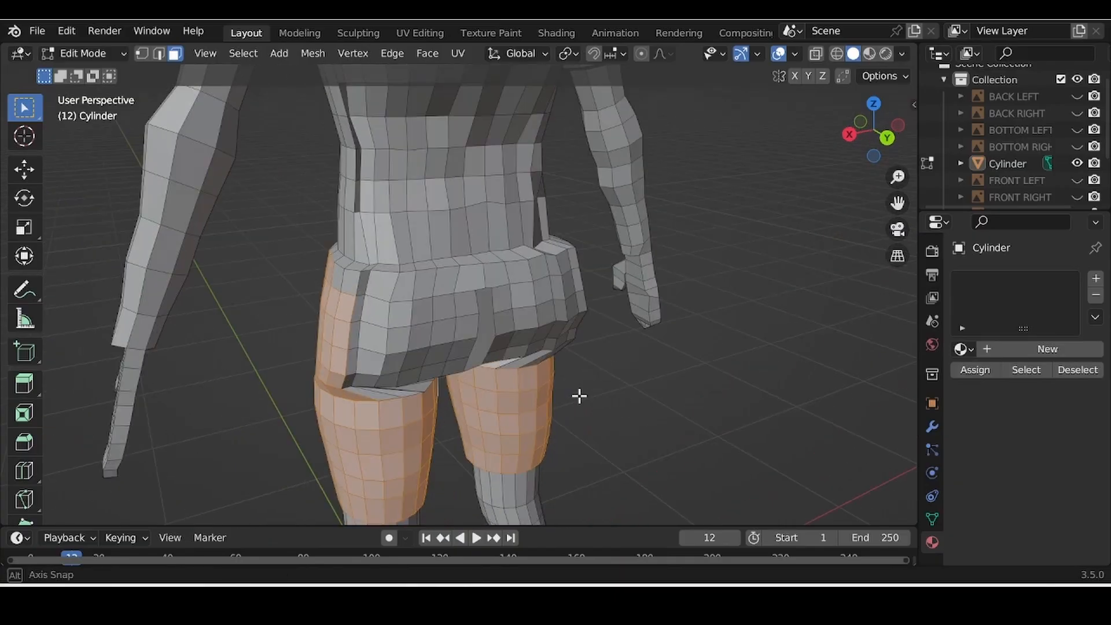
left_click_drag(303, 342, 506, 431, "shift")
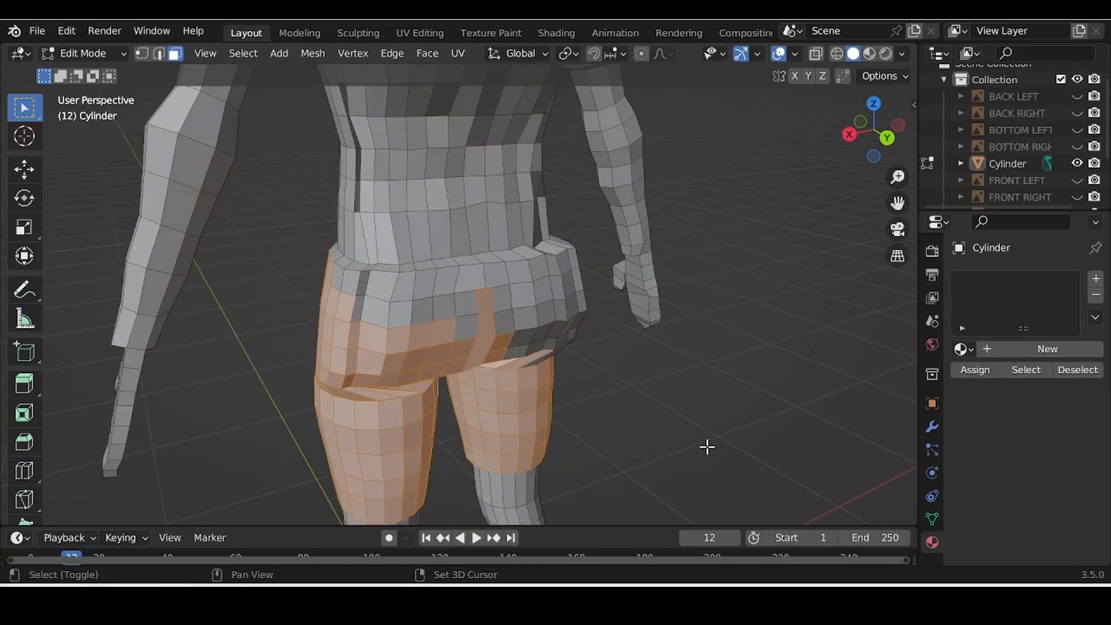
middle_click_drag(707, 447, 386, 341)
mouse_move(277, 281)
left_mouse_down("shift")
mouse_move(397, 370)
mouse_move(494, 409)
left_mouse_up("shift")
middle_click_drag(504, 409, 554, 307)
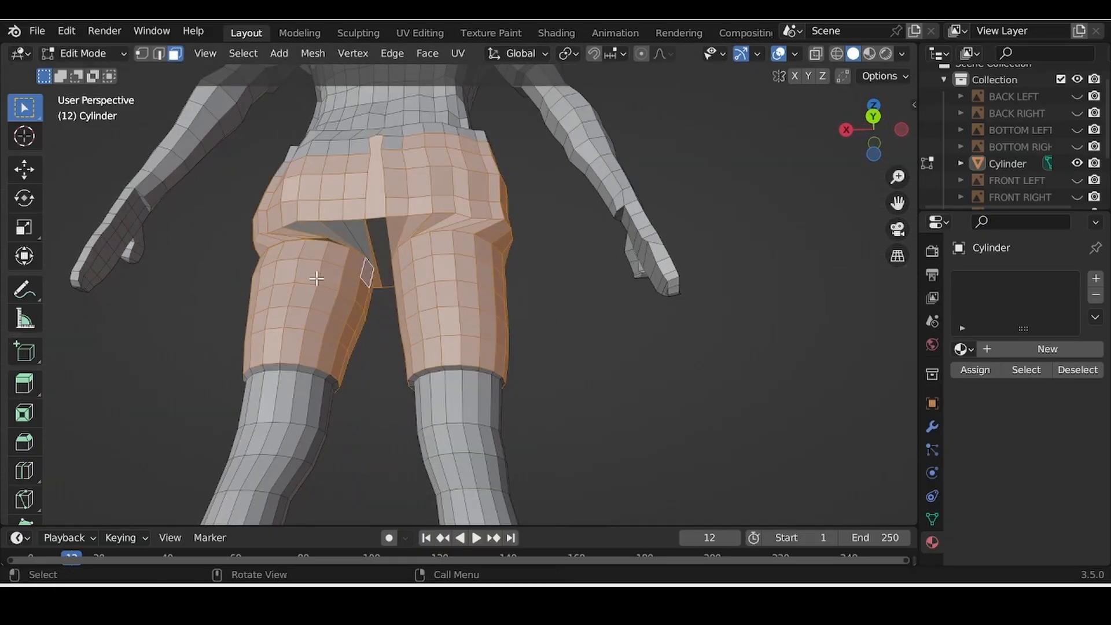
left_click_drag(293, 221, 408, 305, "shift")
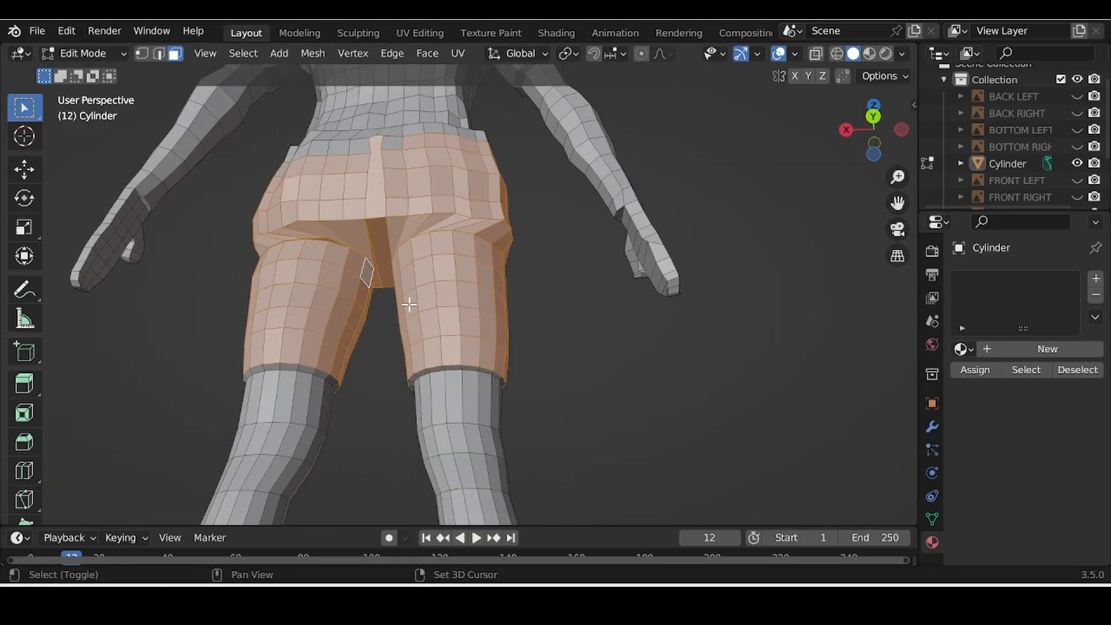
middle_click_drag(588, 313, 547, 408)
left_click_drag(237, 248, 335, 318, "shift")
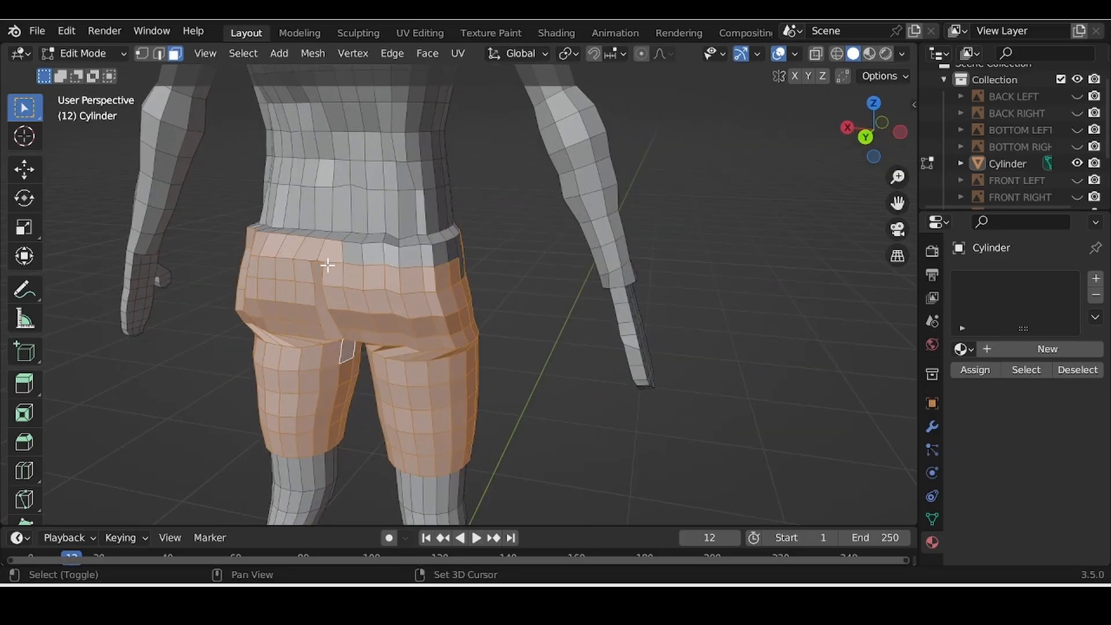
left_click_drag(338, 255, 486, 317, "shift")
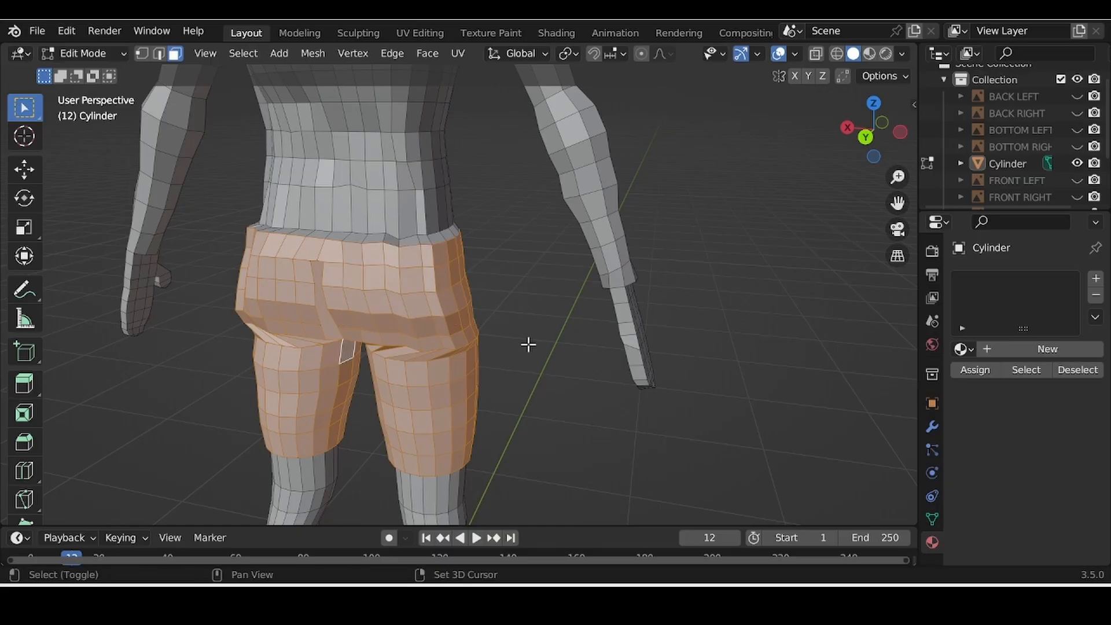
middle_click_drag(528, 345, 526, 159)
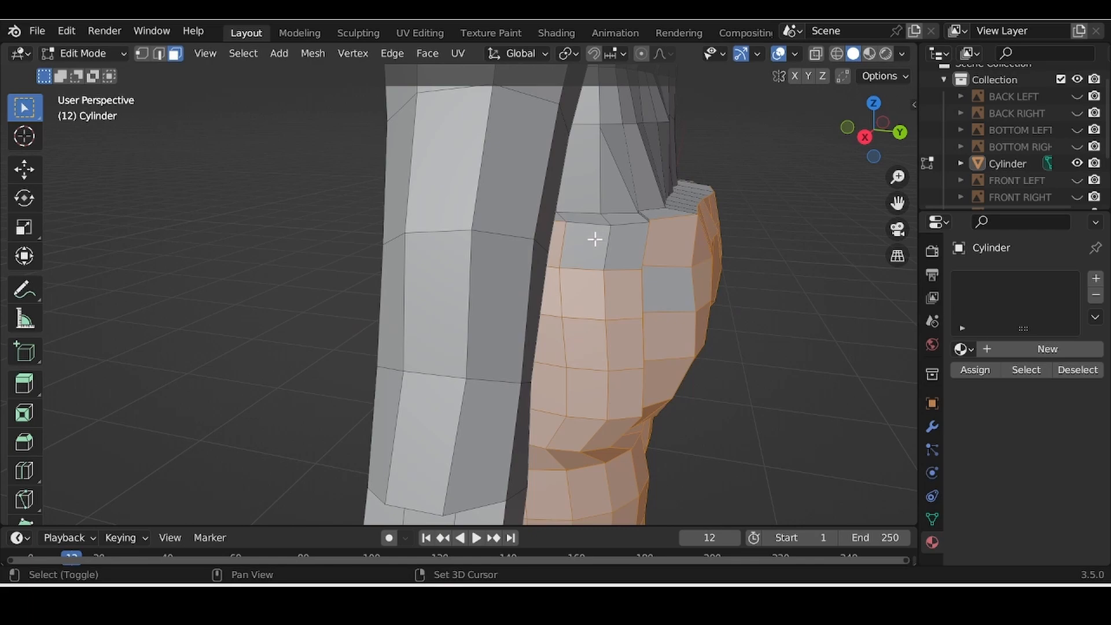
Step: Add the leftover grey faces at the shorts' top and a row of waistband faces
left_click(595, 239, "shift")
left_click(671, 292, "shift")
middle_click_drag(753, 239, 702, 249)
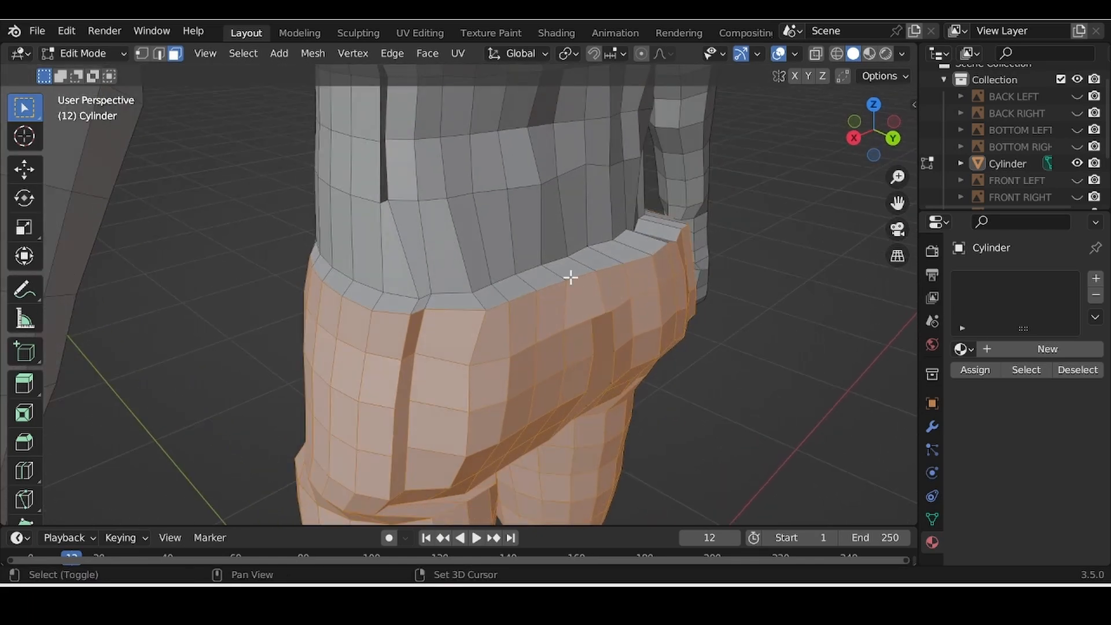
middle_click_drag(417, 300, 182, 331)
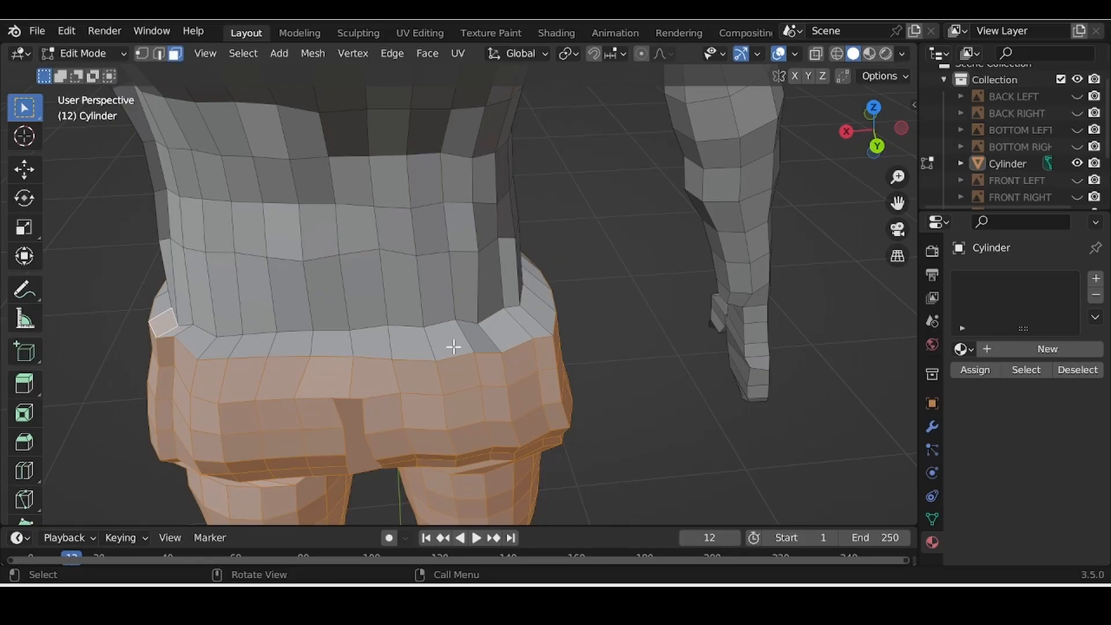
left_click(532, 311, "ctrl")
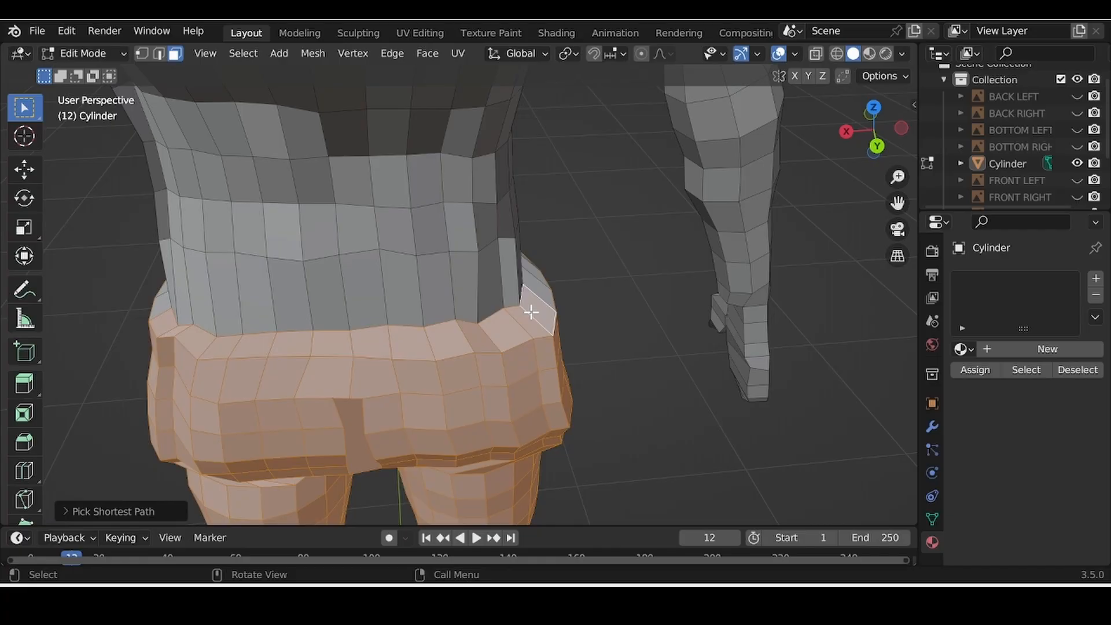
middle_click_drag(538, 311, 313, 344)
Step: Add the remaining waistband rim faces one by one around the front
left_click(350, 317, "shift")
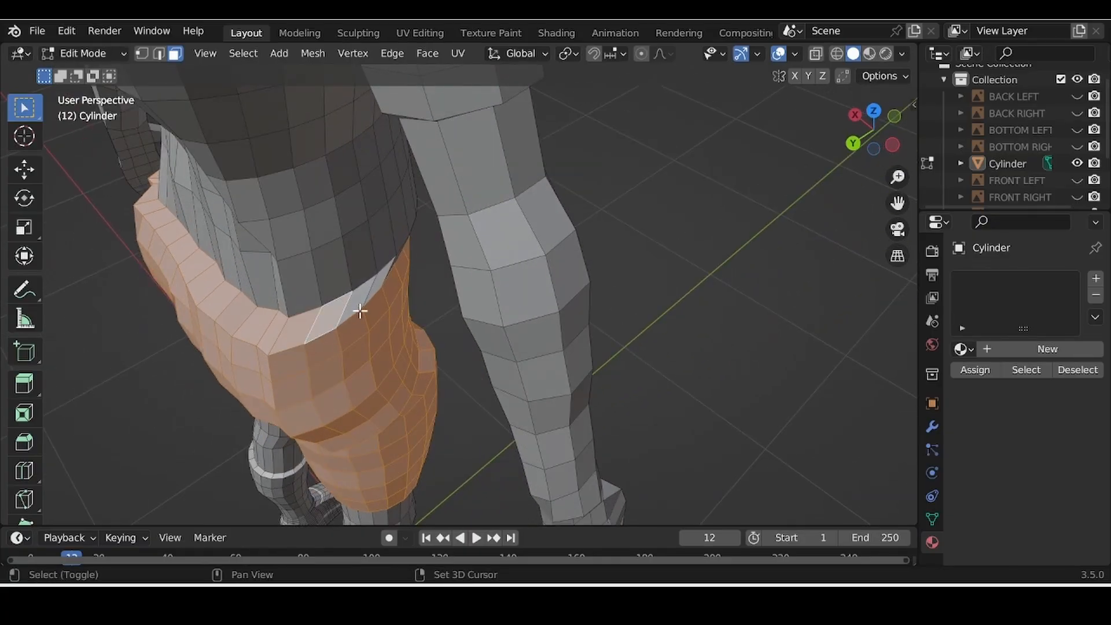
left_click(380, 288, "shift")
middle_click_drag(590, 305, 659, 352)
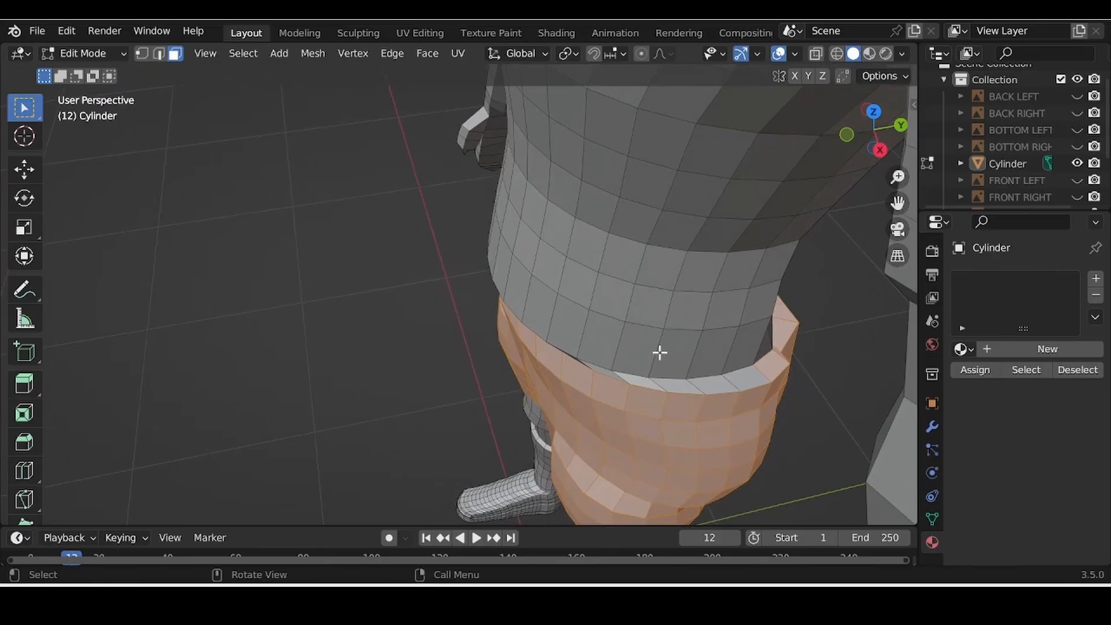
left_click(747, 379, "shift")
left_click(713, 383, "shift")
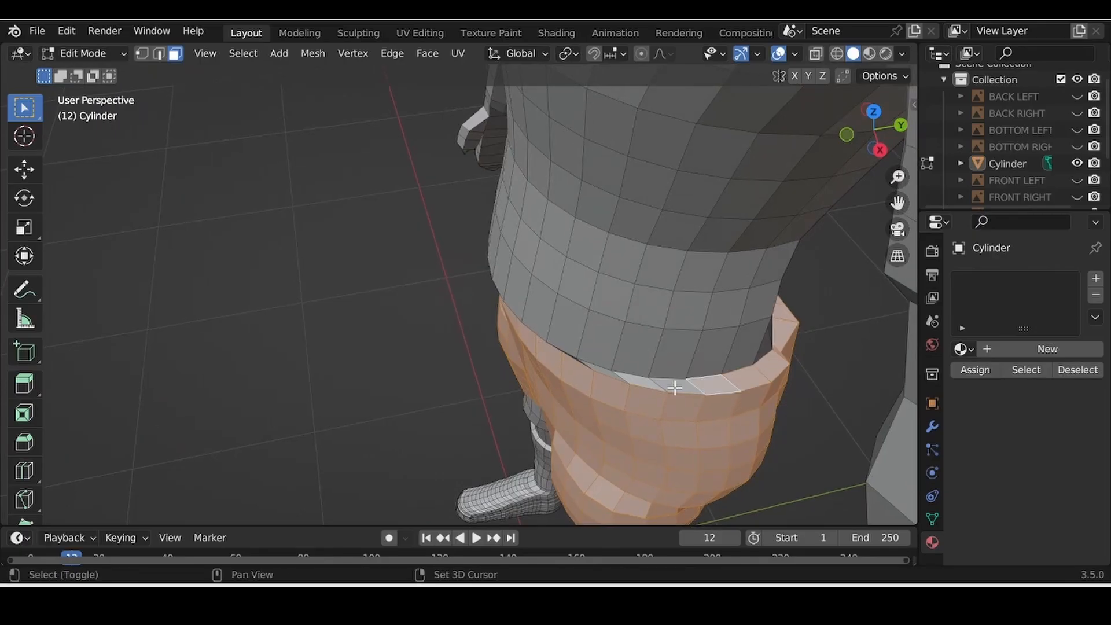
left_click(671, 387, "shift")
left_click(637, 382, "shift")
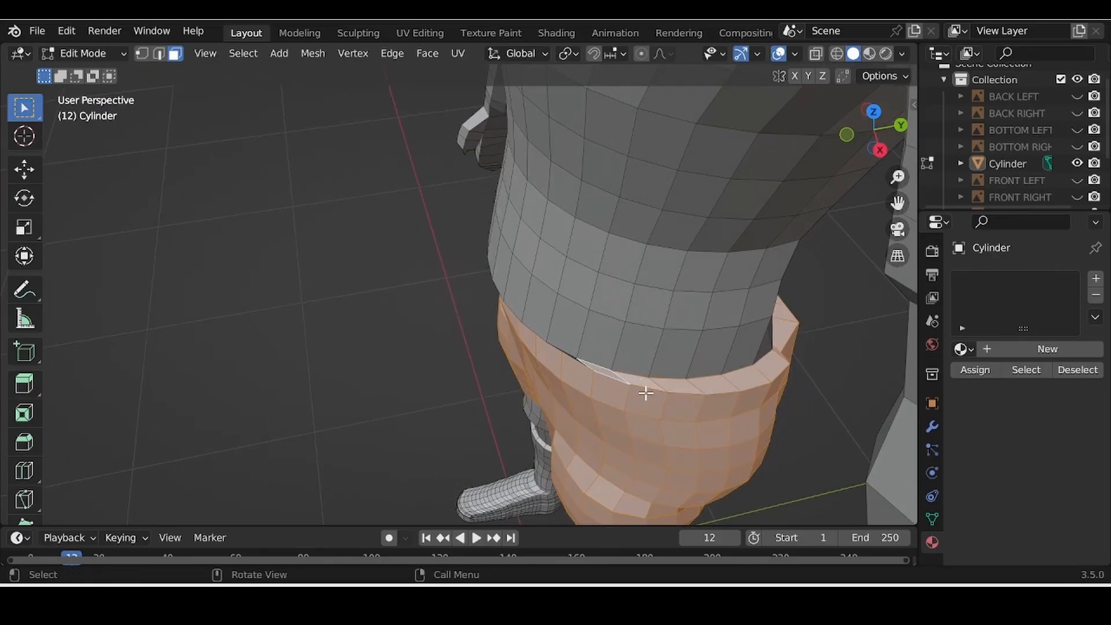
middle_click_drag(652, 401, 744, 261)
middle_click_drag(716, 326, 528, 333)
Step: Select the ring of rim faces around the first leg opening
left_click(526, 330, "shift")
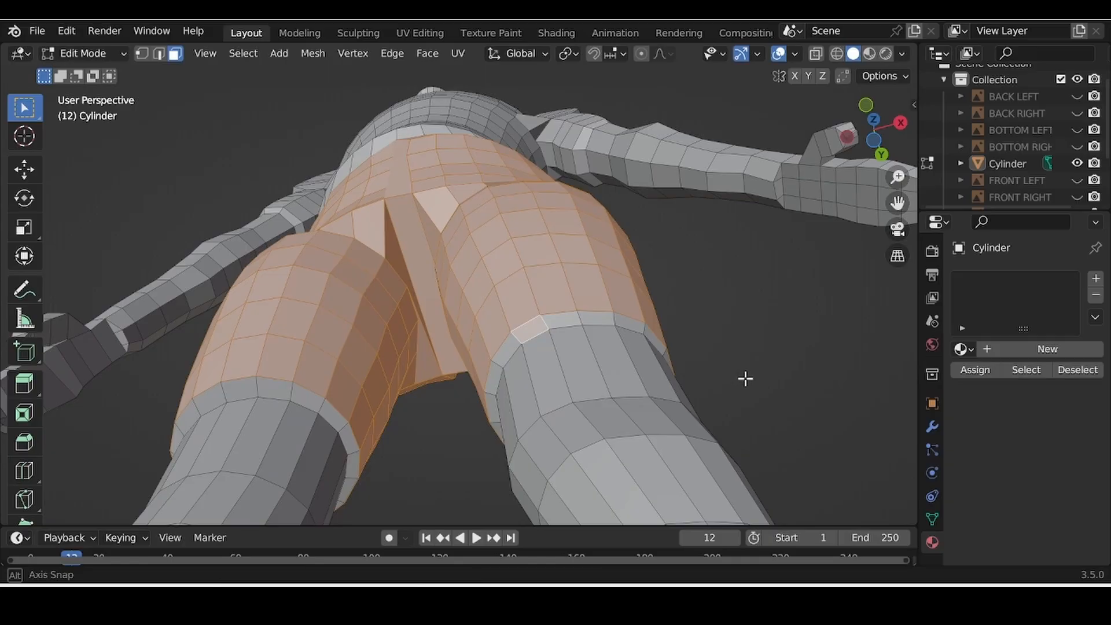
middle_click_drag(745, 378, 511, 402)
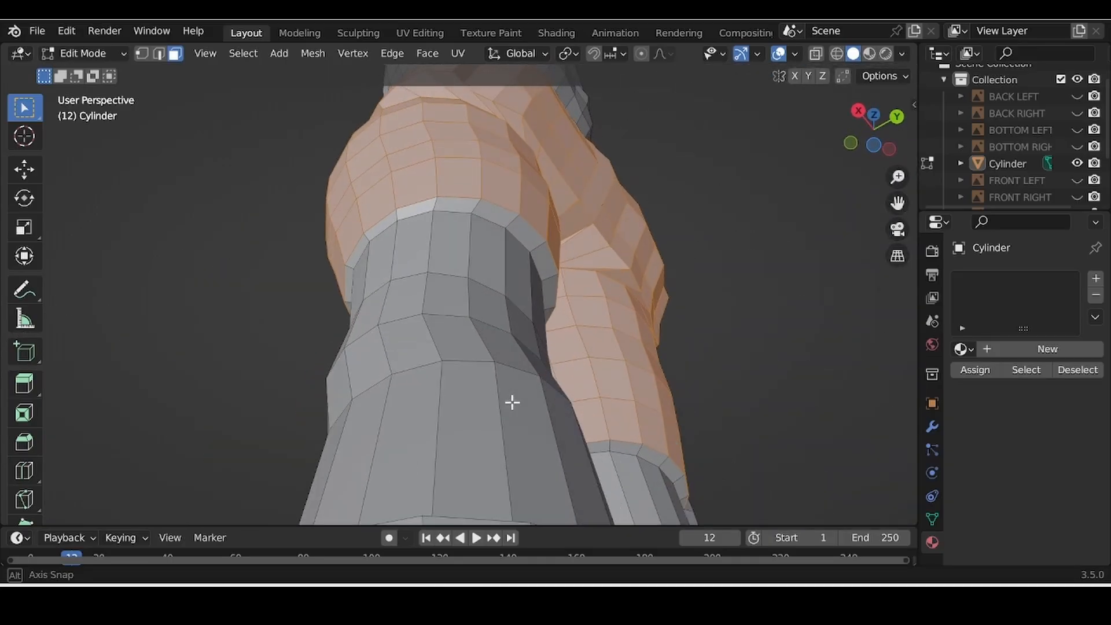
left_click(522, 230, "ctrl")
middle_click_drag(538, 282, 630, 285)
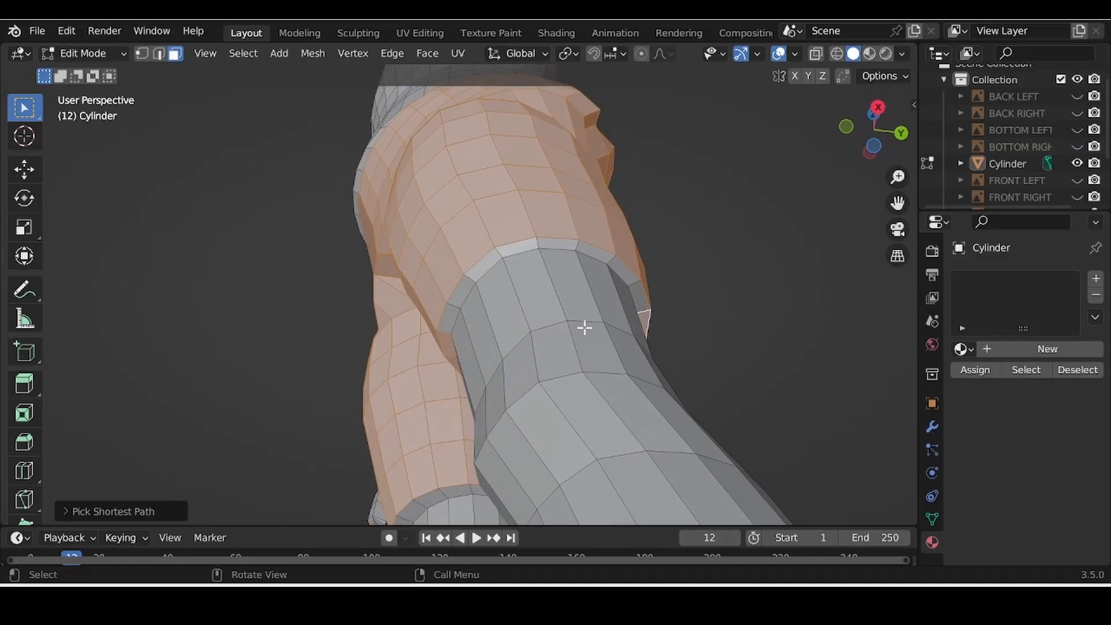
left_click(447, 318, "ctrl")
Step: Select the rim faces around the other leg opening along the shortest path
middle_click_drag(783, 357, 480, 432)
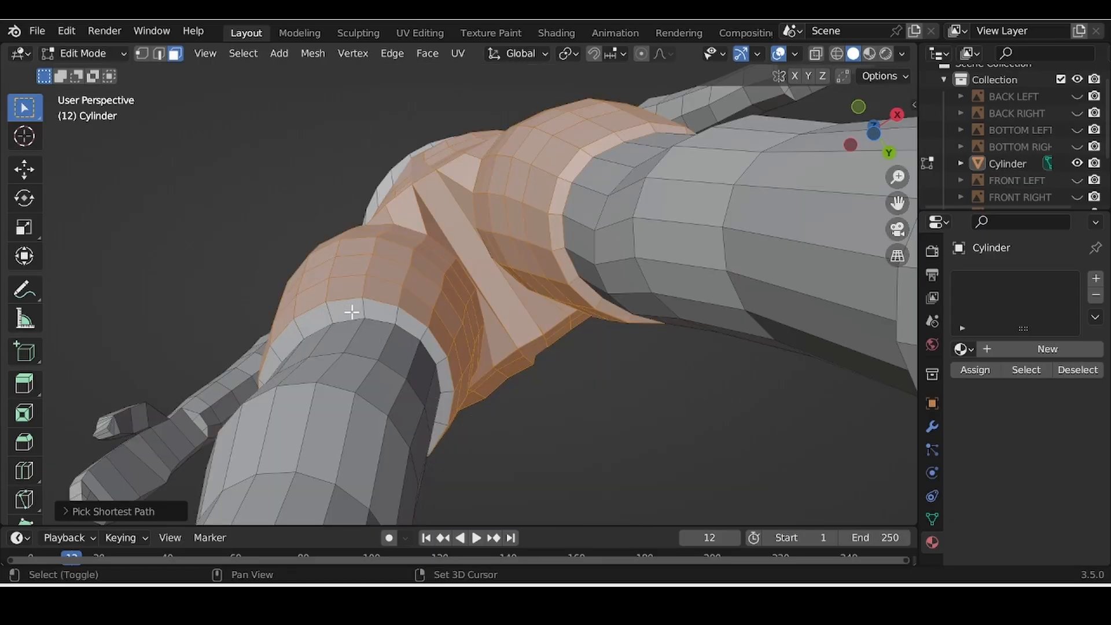
middle_click_drag(540, 417, 480, 457)
left_click(407, 399, "ctrl")
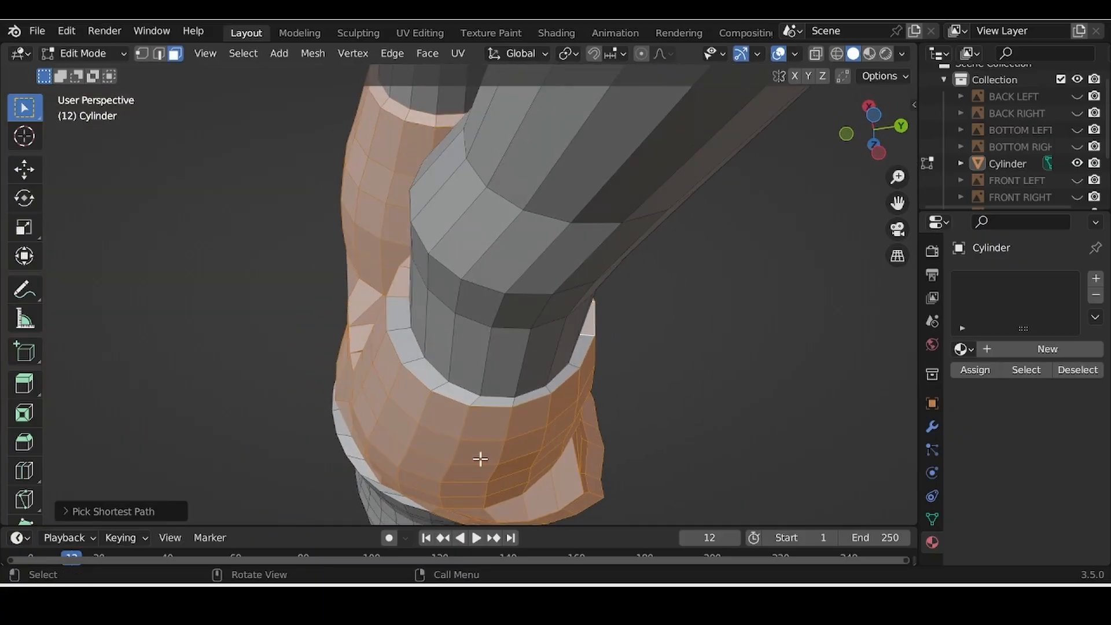
left_click(399, 313, "ctrl")
middle_click_drag(394, 414, 486, 441)
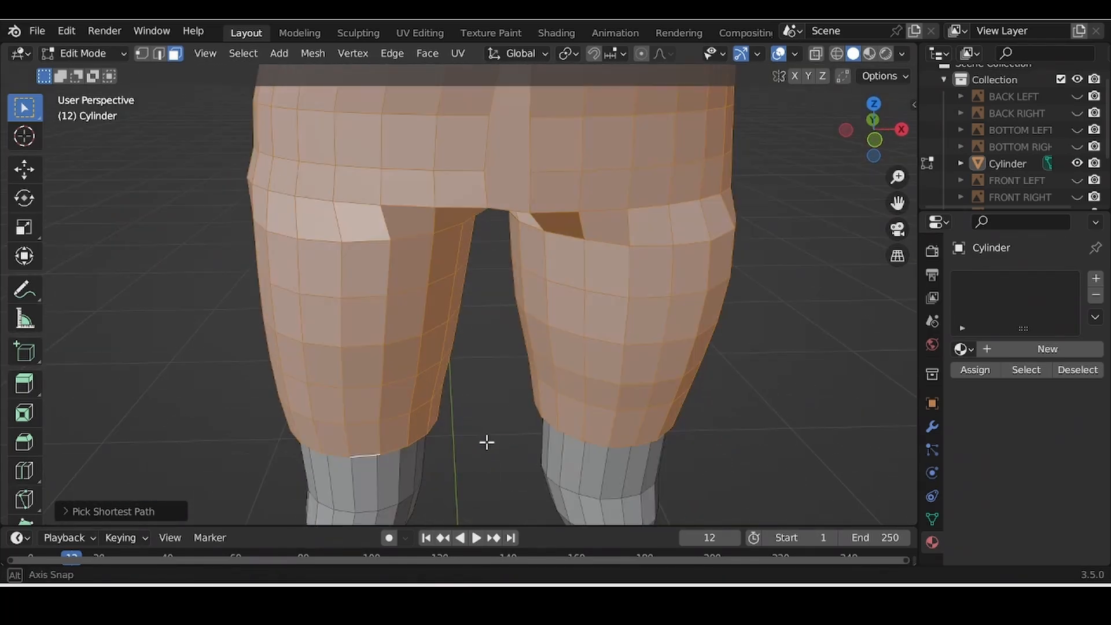
scroll(483, 330, "down", 2)
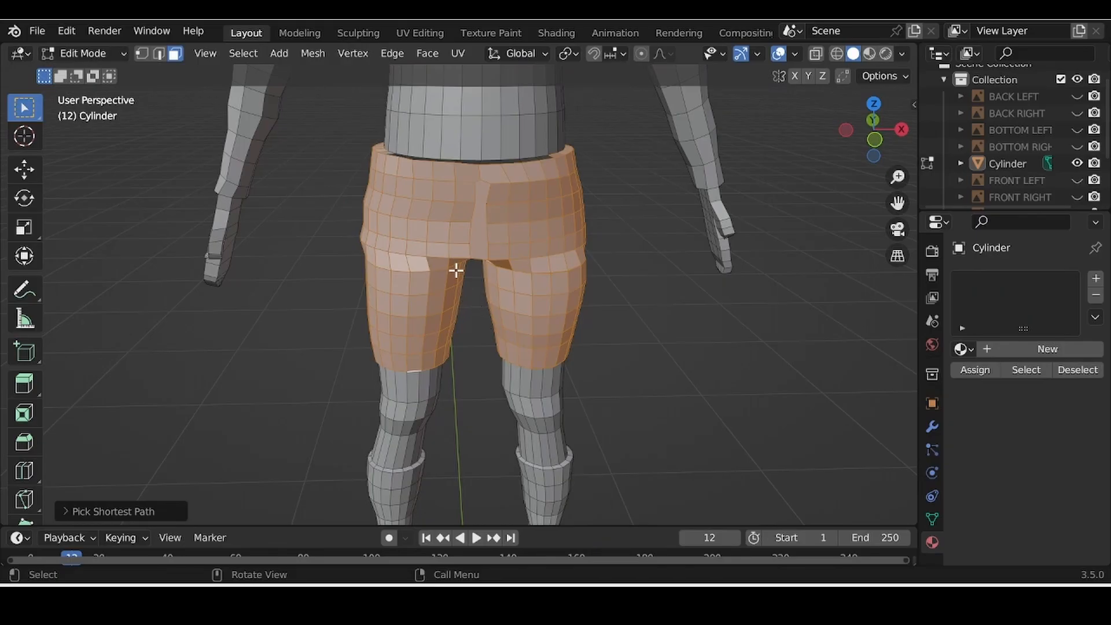
middle_click_drag(456, 257, 548, 239)
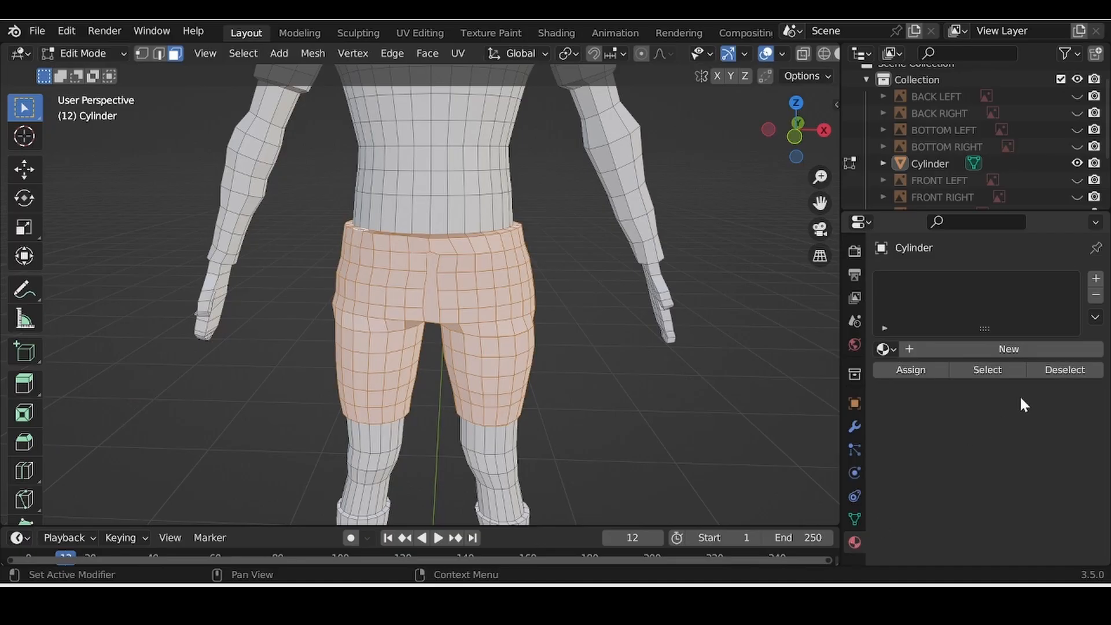
Step: Add two material slots to the Cylinder and create the new Material.003
left_click(1096, 278)
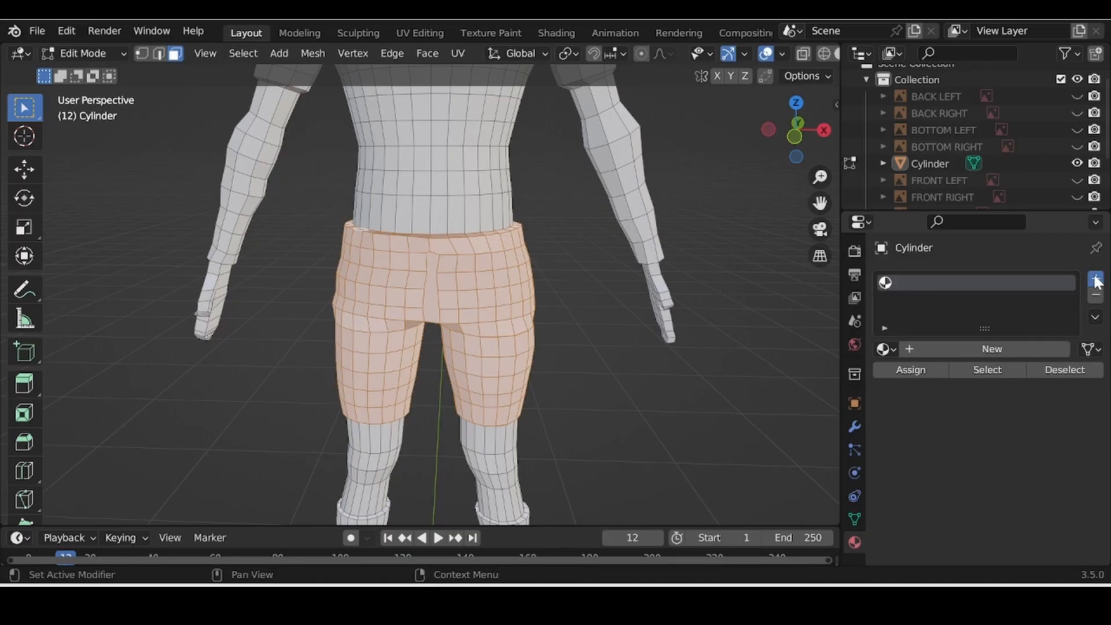
left_click(1096, 279)
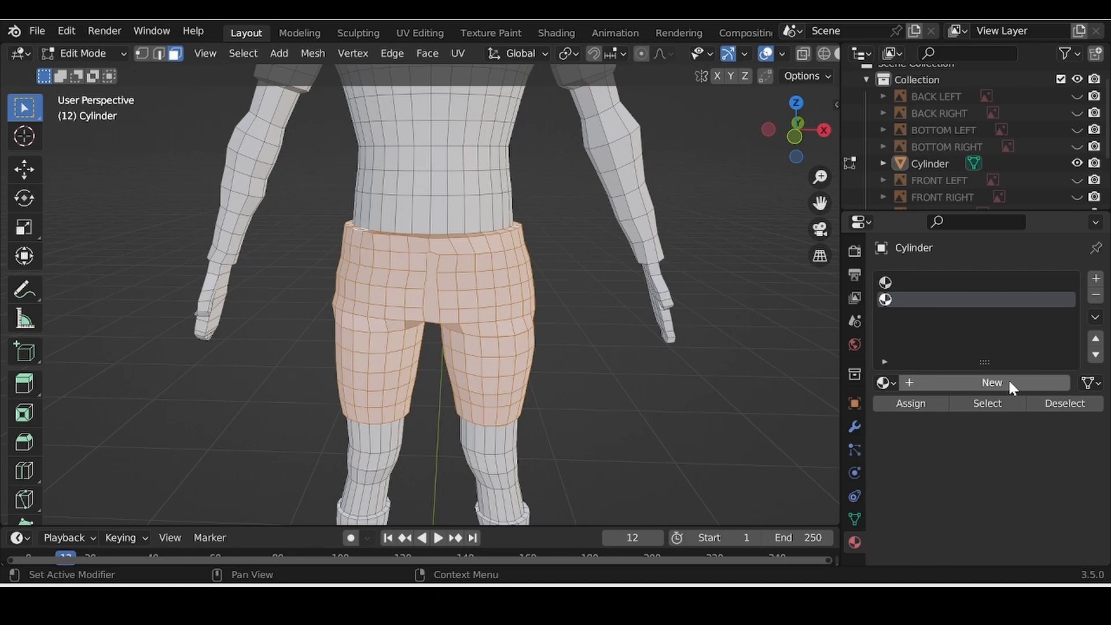
left_click(1010, 383)
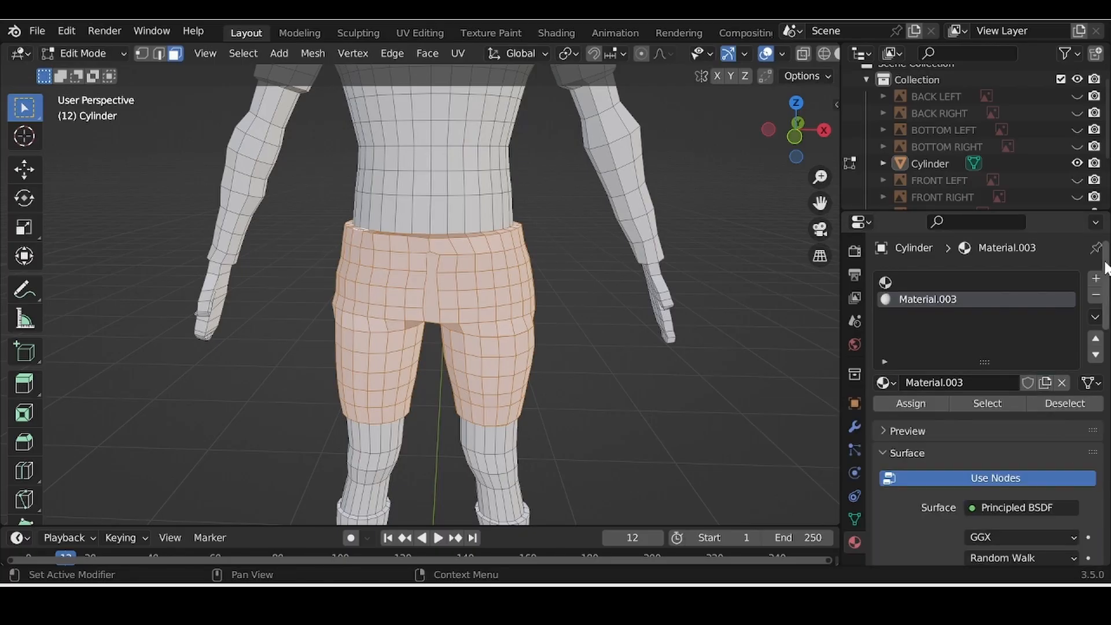
Step: Set Material.003's base colour to hex 0000FF and assign it to the selected shorts faces
left_click_drag(1105, 265, 1105, 336)
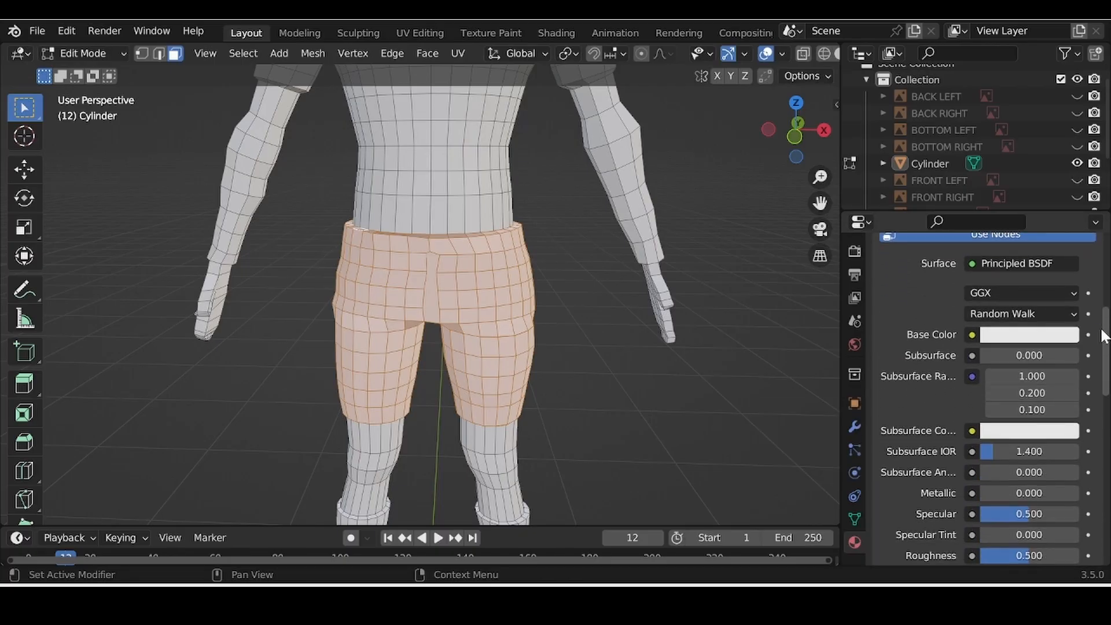
left_click(1036, 340)
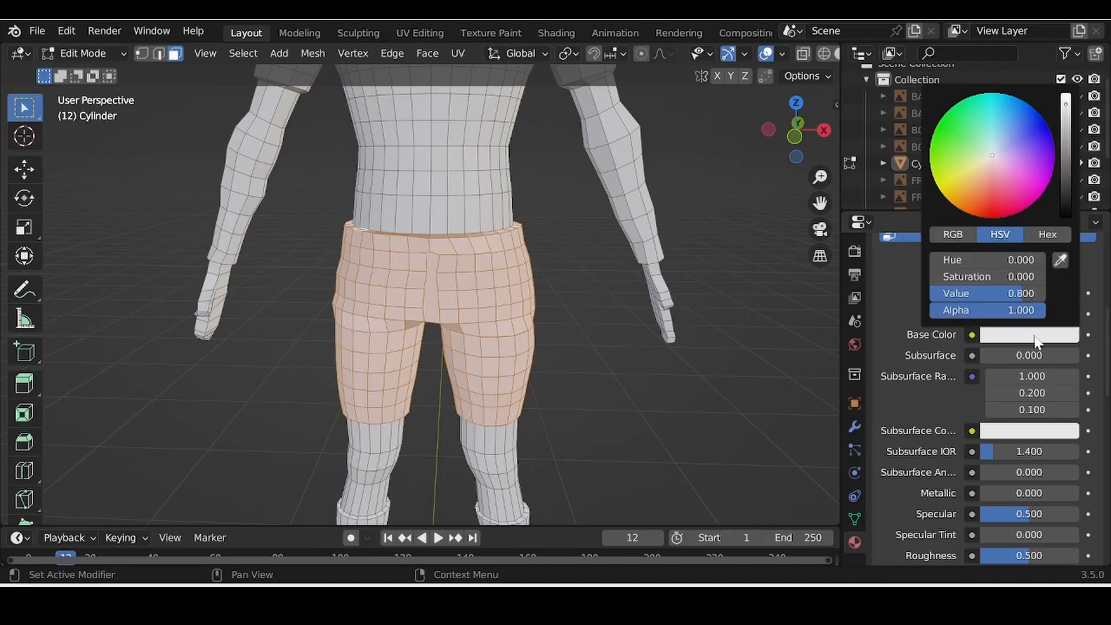
left_click(1043, 235)
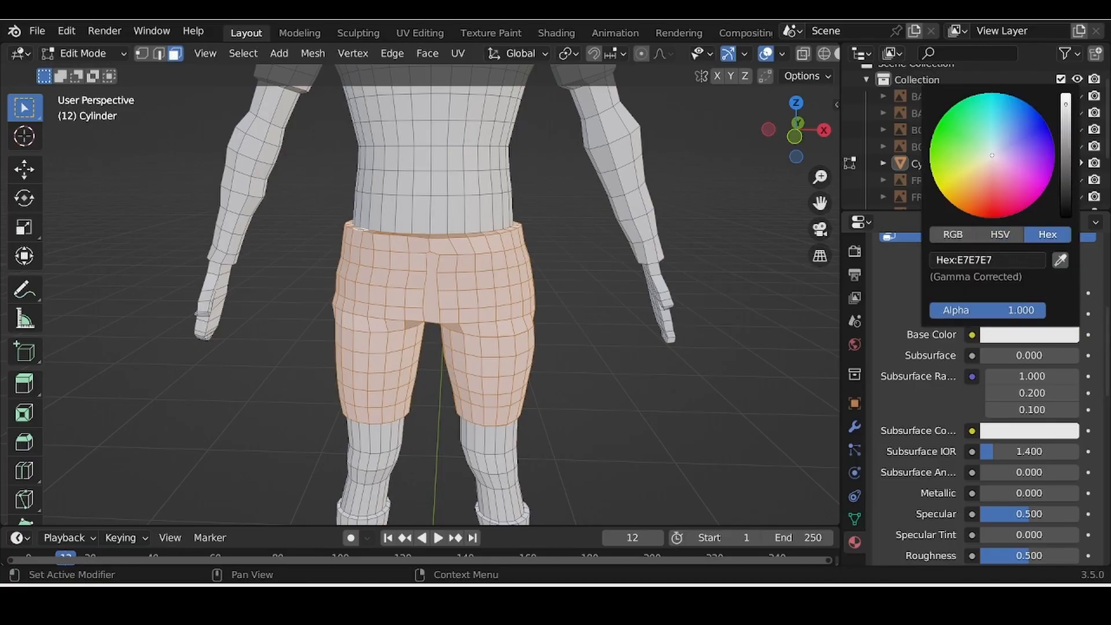
left_click(984, 260)
type("0000ff")
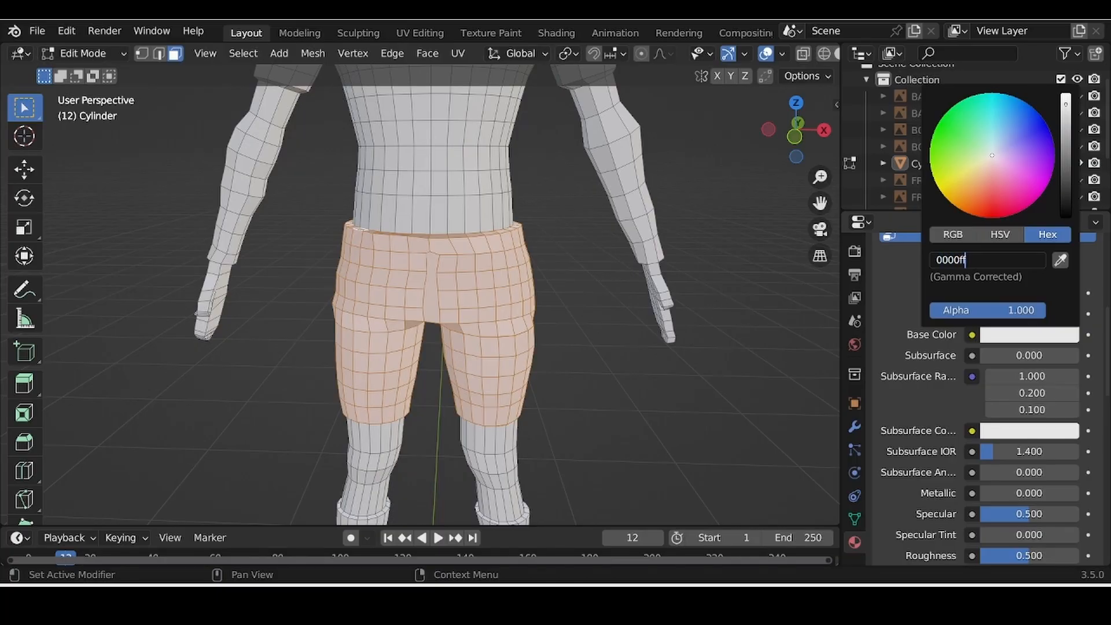
key("Return")
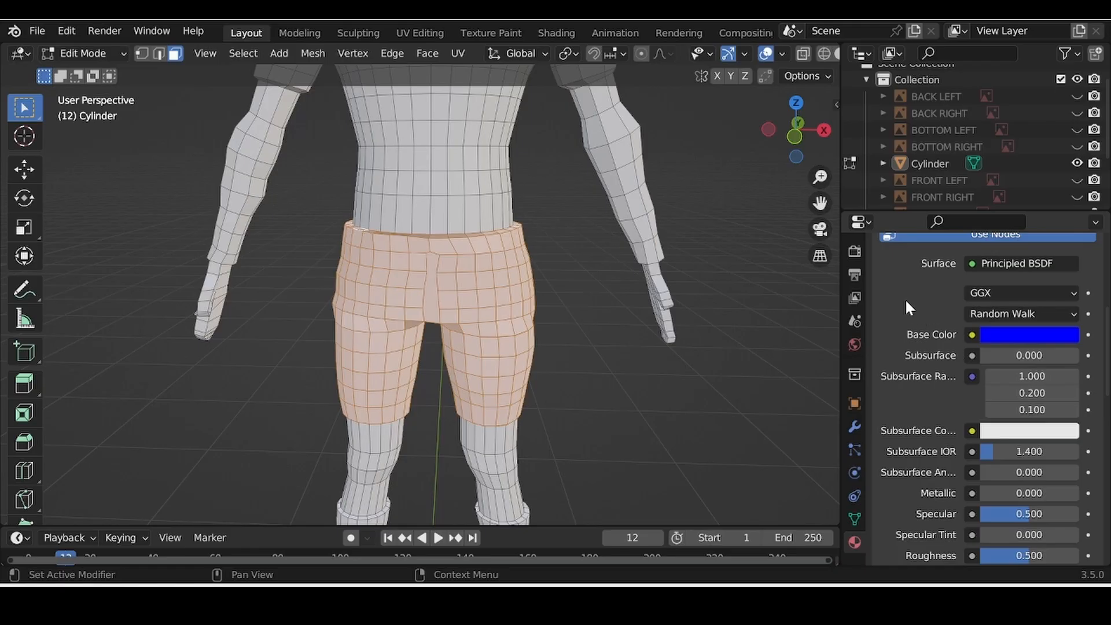
scroll(912, 301, "up", 8)
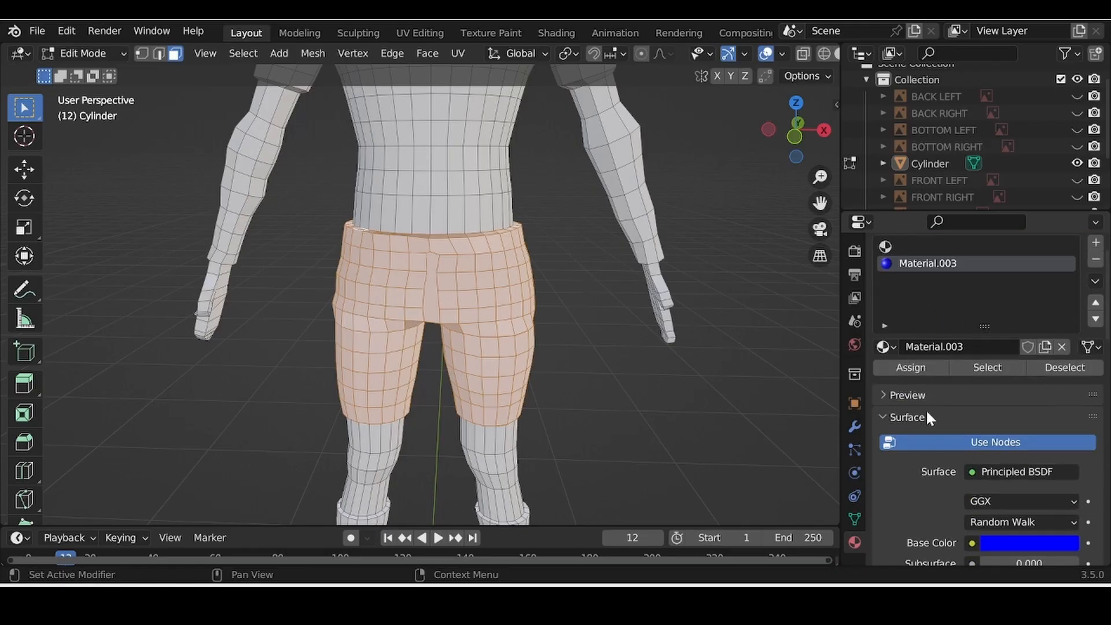
left_click(925, 367)
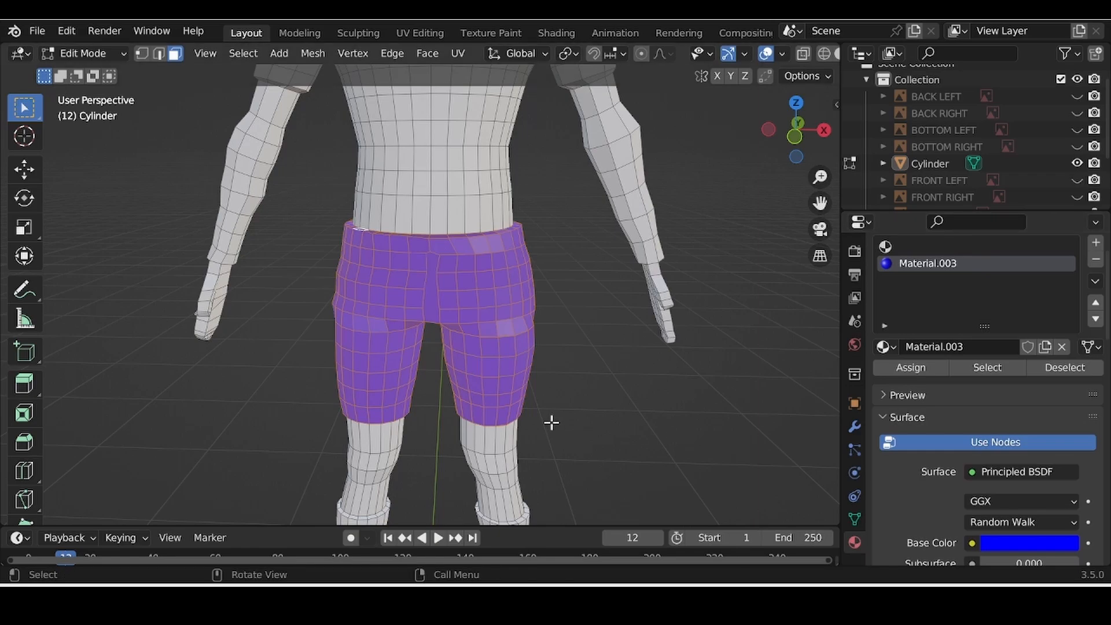
Step: Clear the face selection and switch the Cylinder from Edit Mode to Object Mode
middle_click_drag(552, 422, 630, 414)
left_click(593, 449)
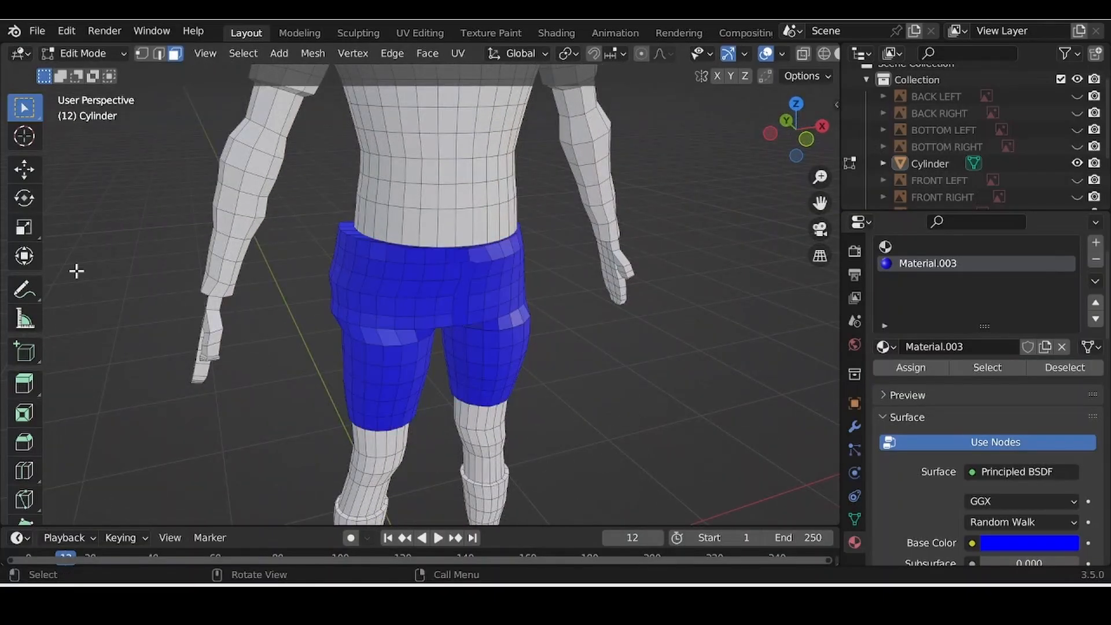
left_click(78, 53)
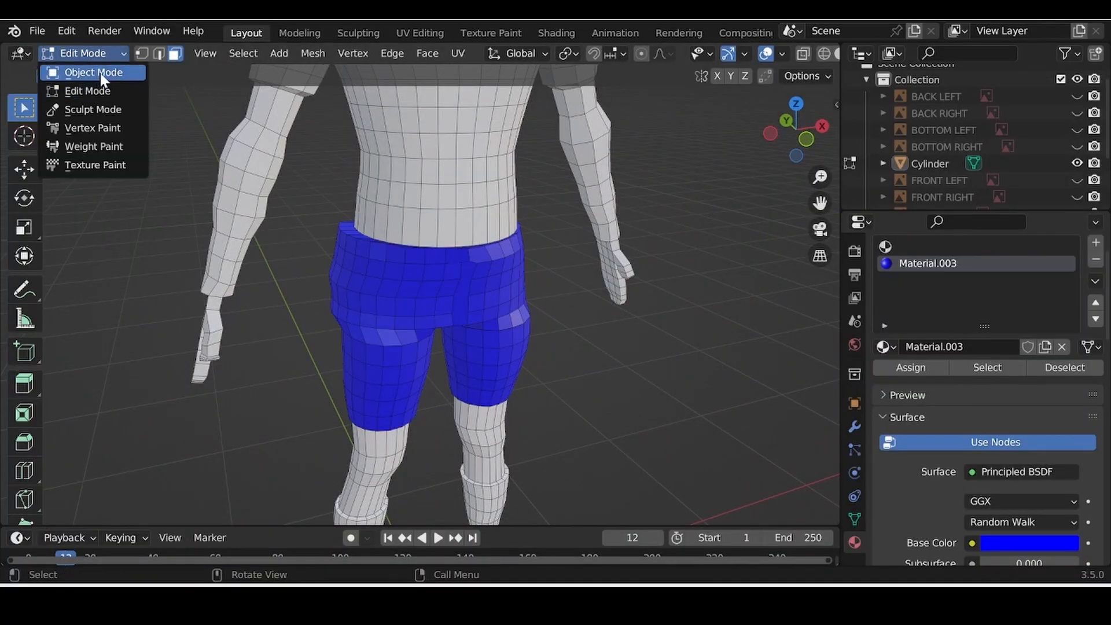
left_click(99, 71)
middle_click_drag(317, 351, 247, 378)
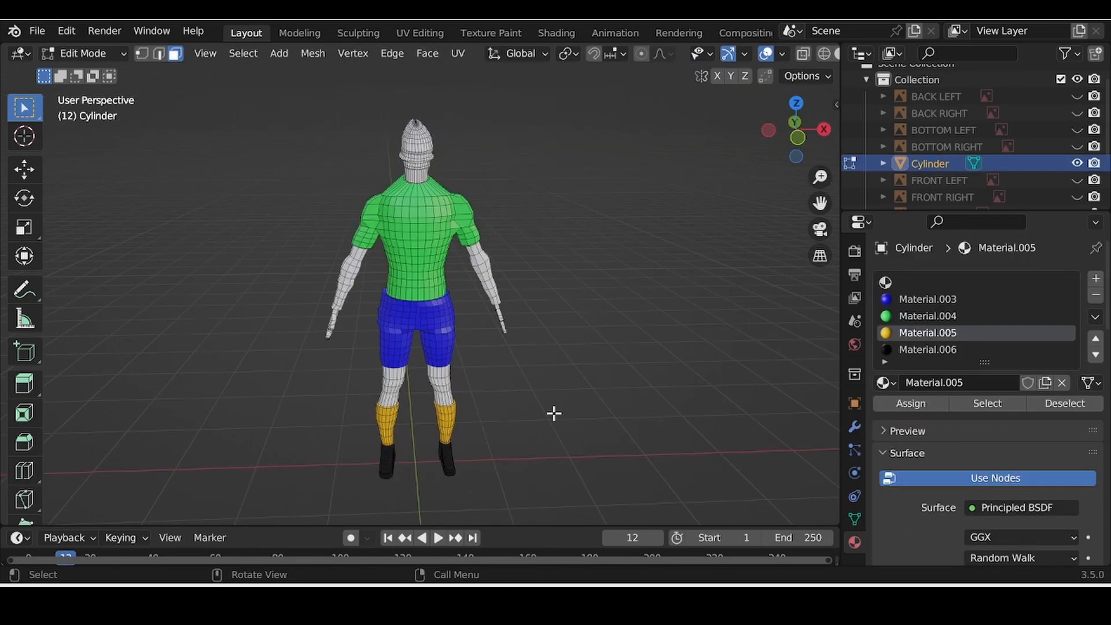
Step: Orbit around the coloured figure, switch to Object Mode, and view its back
scroll(553, 414, "up", 3)
scroll(554, 424, "down", 2)
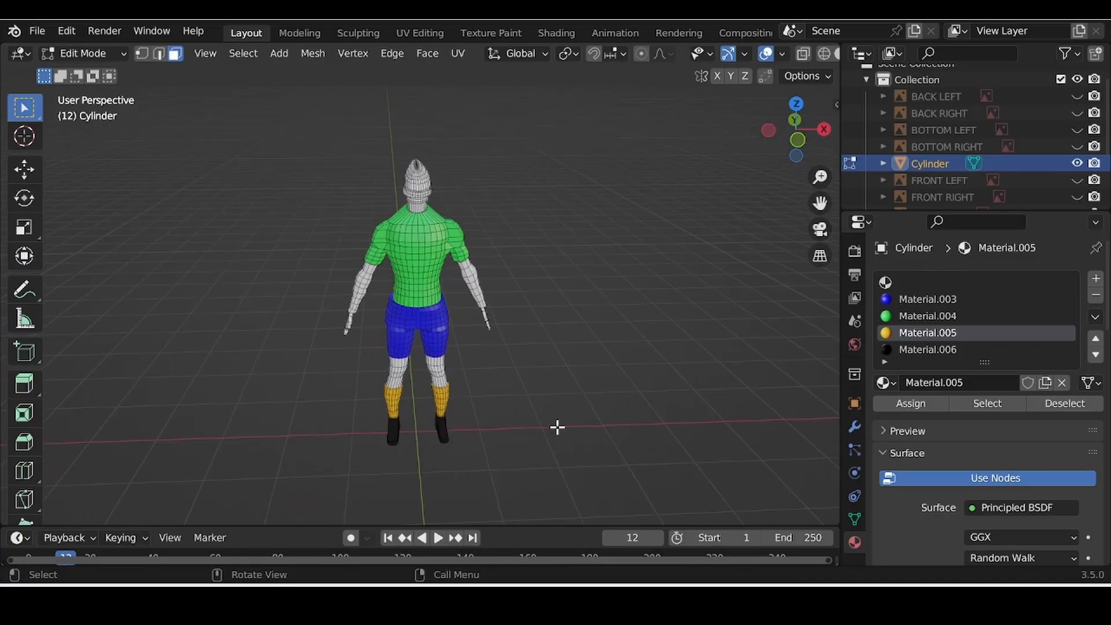
middle_click_drag(556, 425, 788, 382)
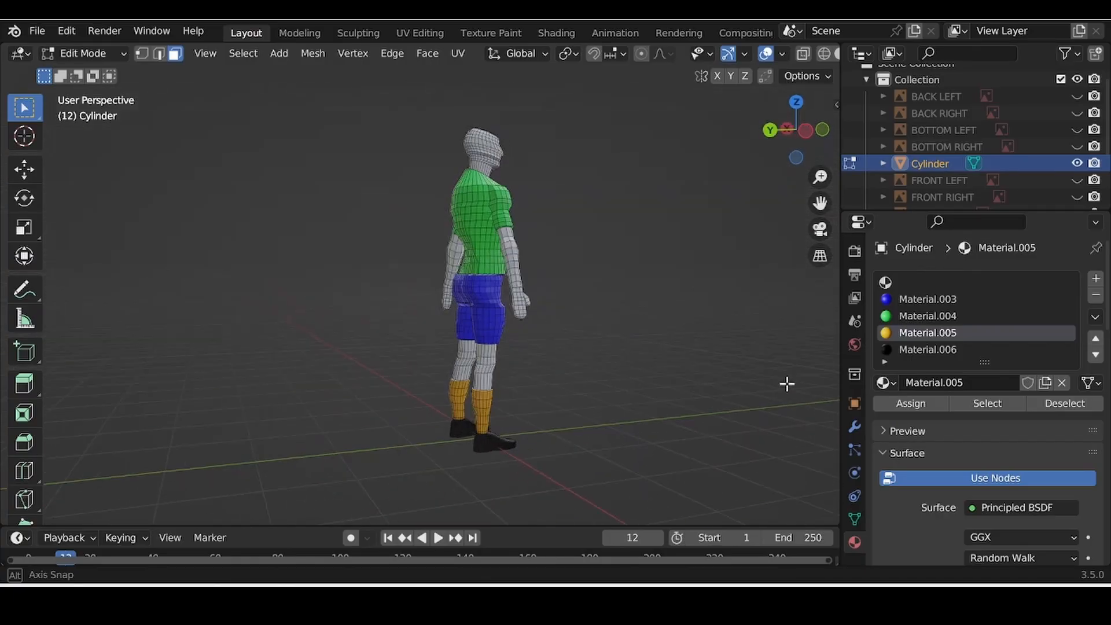
middle_click_drag(613, 384, 334, 299)
scroll(723, 382, "up", 2)
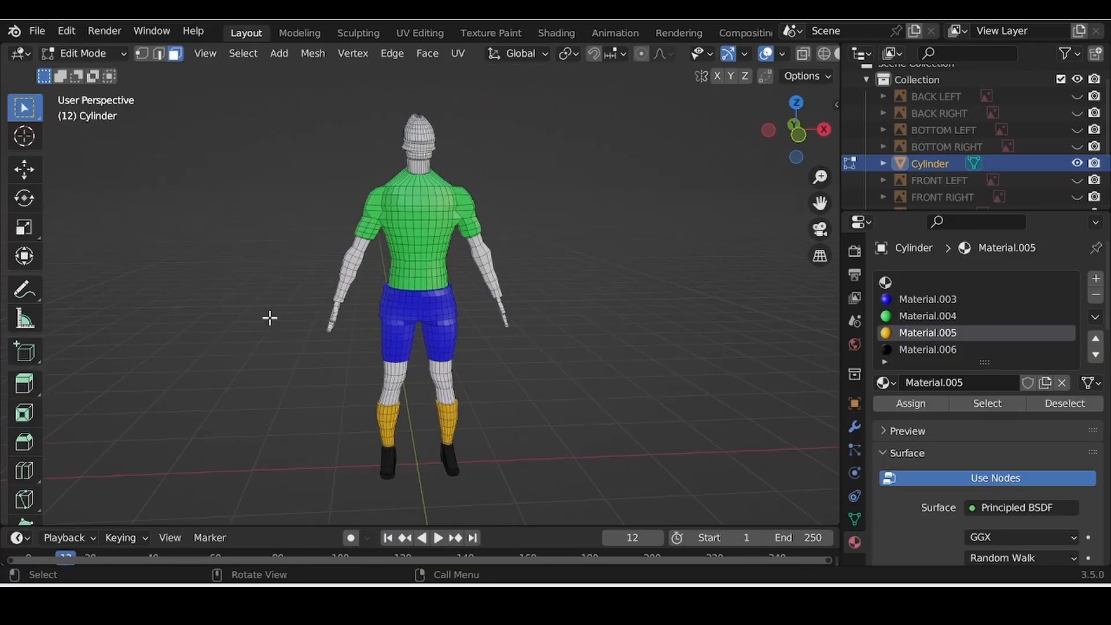
left_click(84, 53)
left_click(88, 74)
middle_click_drag(428, 259, 457, 289)
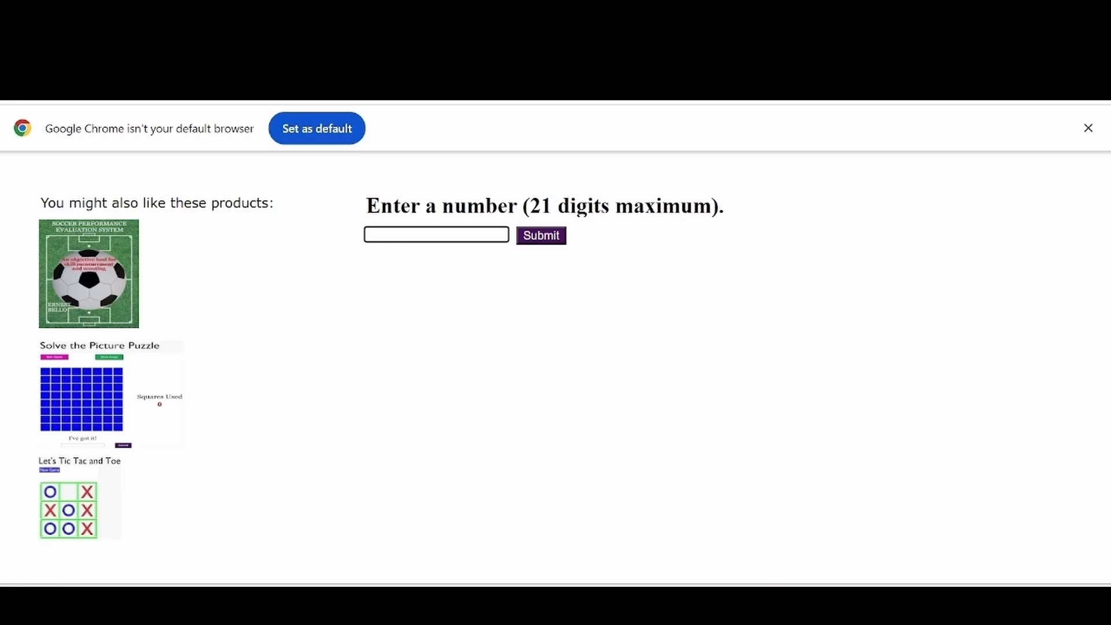
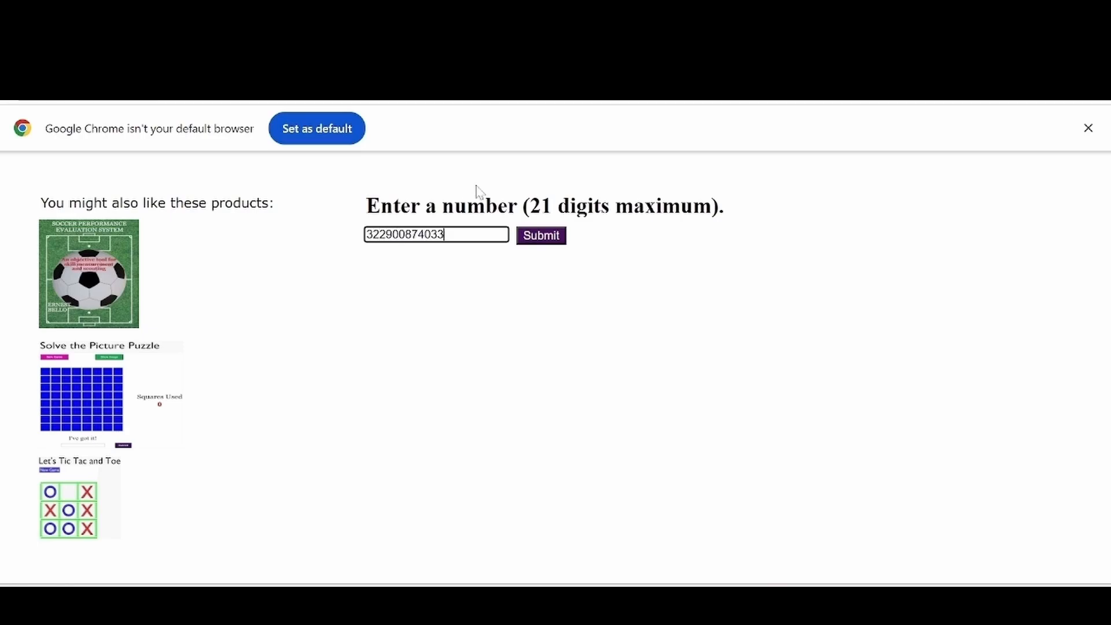
left_click(531, 239)
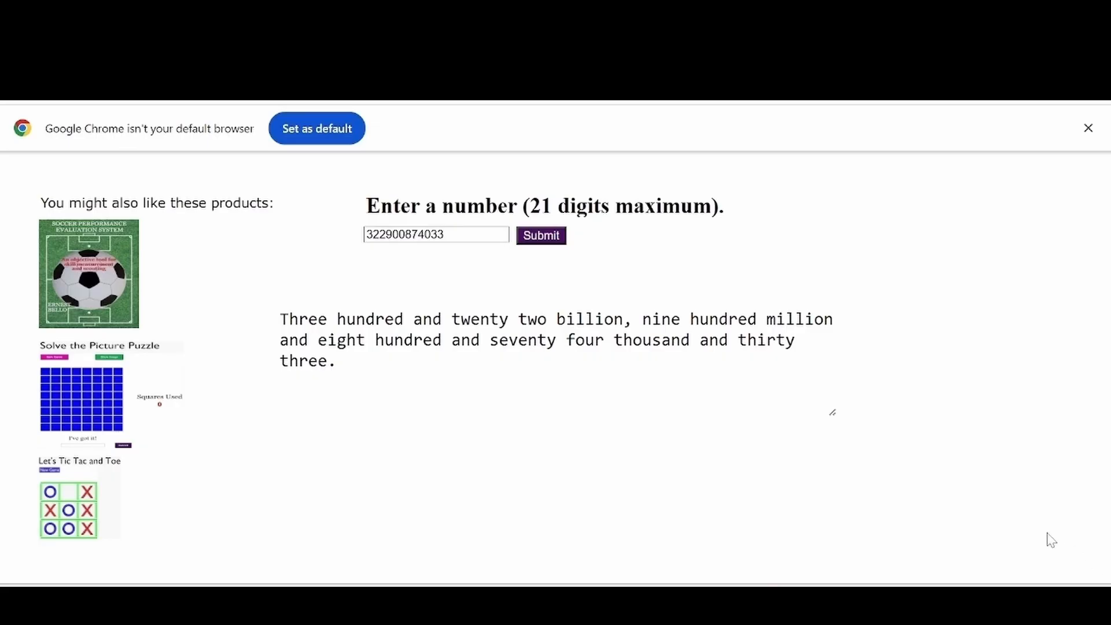
key("Tab")
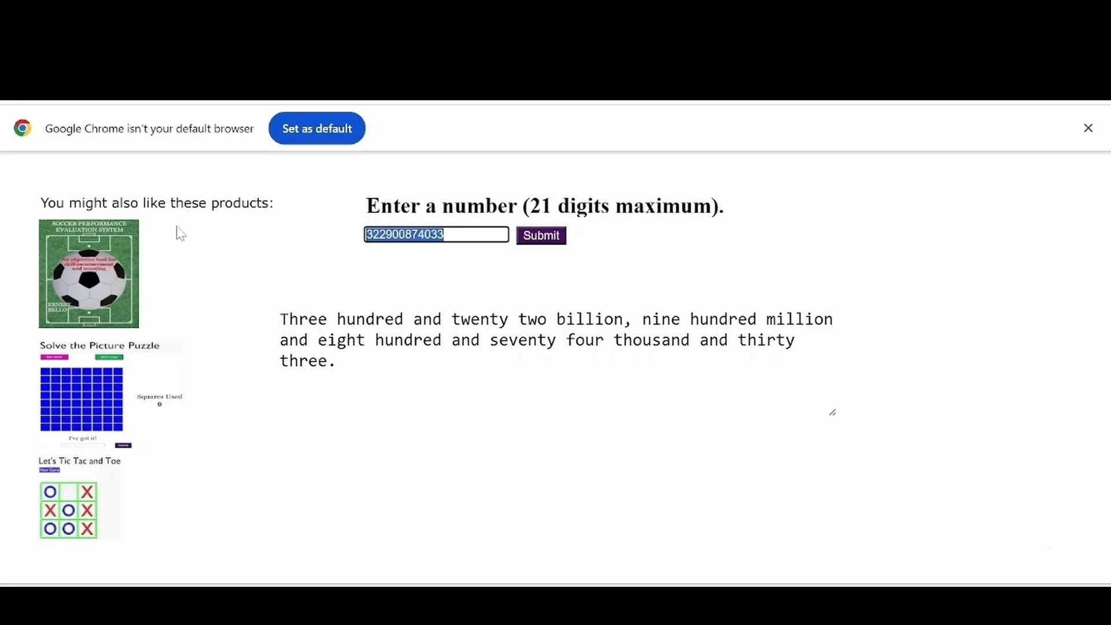
type("10000009")
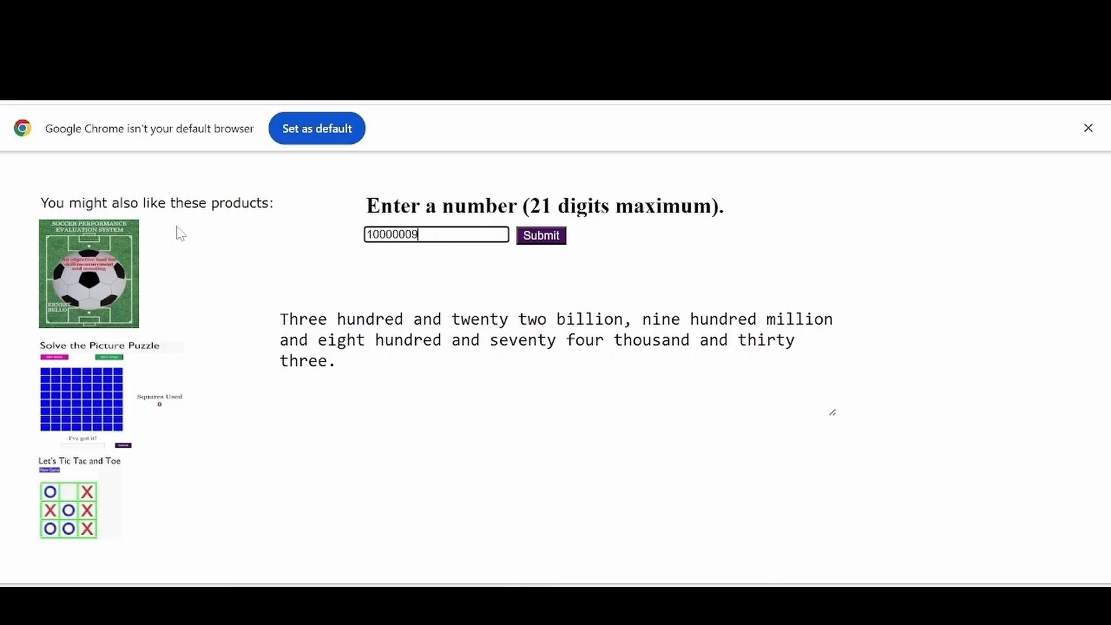
type("000000802")
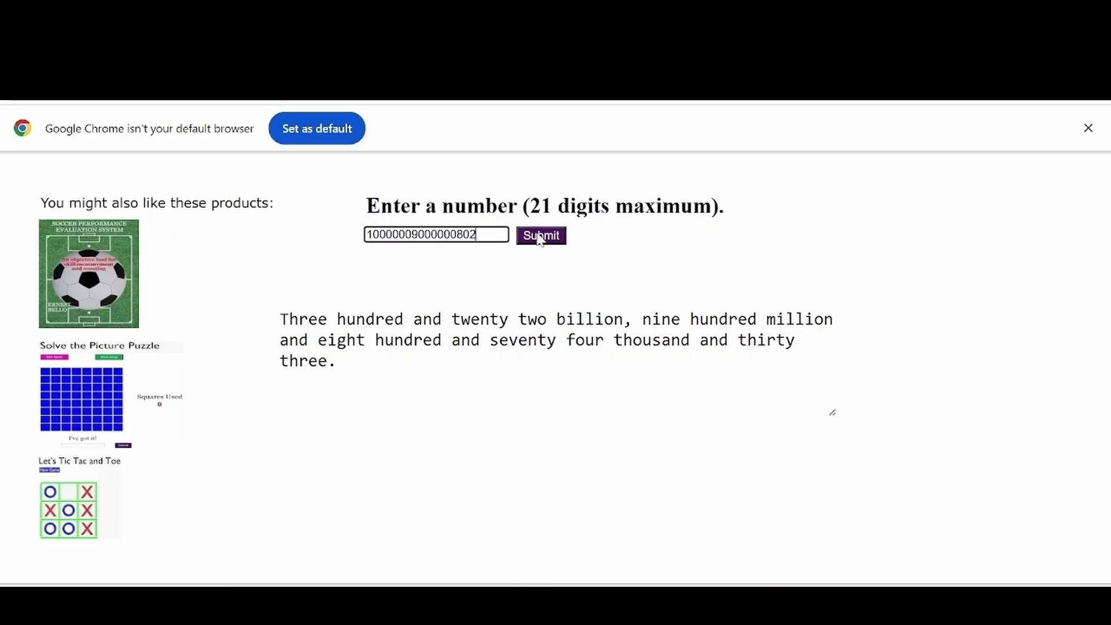
left_click(540, 237)
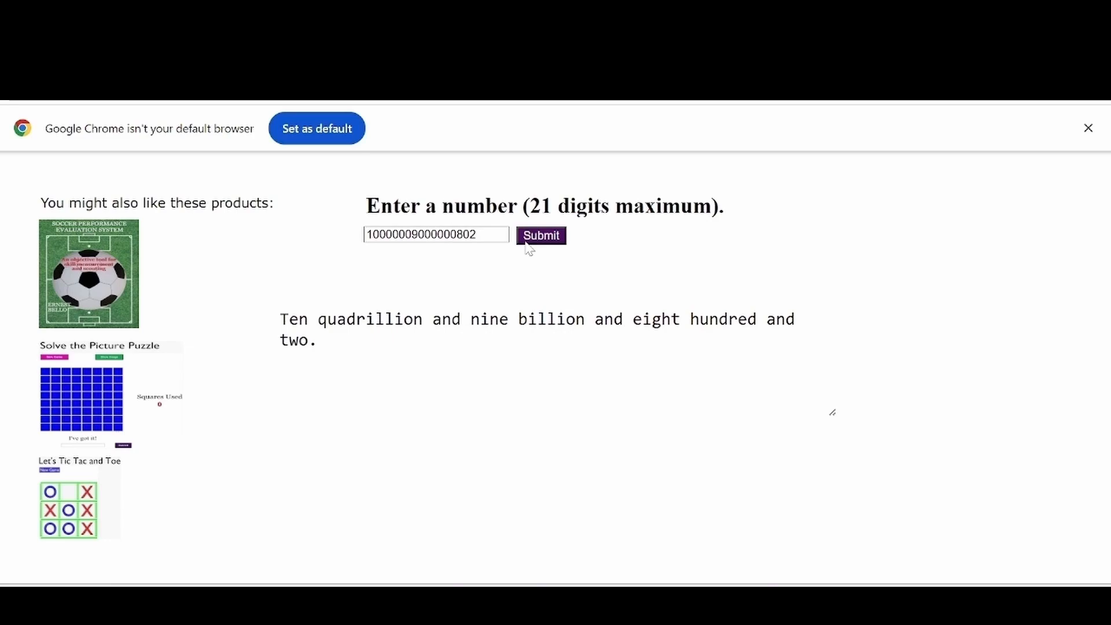
Step: Spell out 507, 1 and 49 in words
left_click_drag(492, 235, 308, 235)
key("BackSpace")
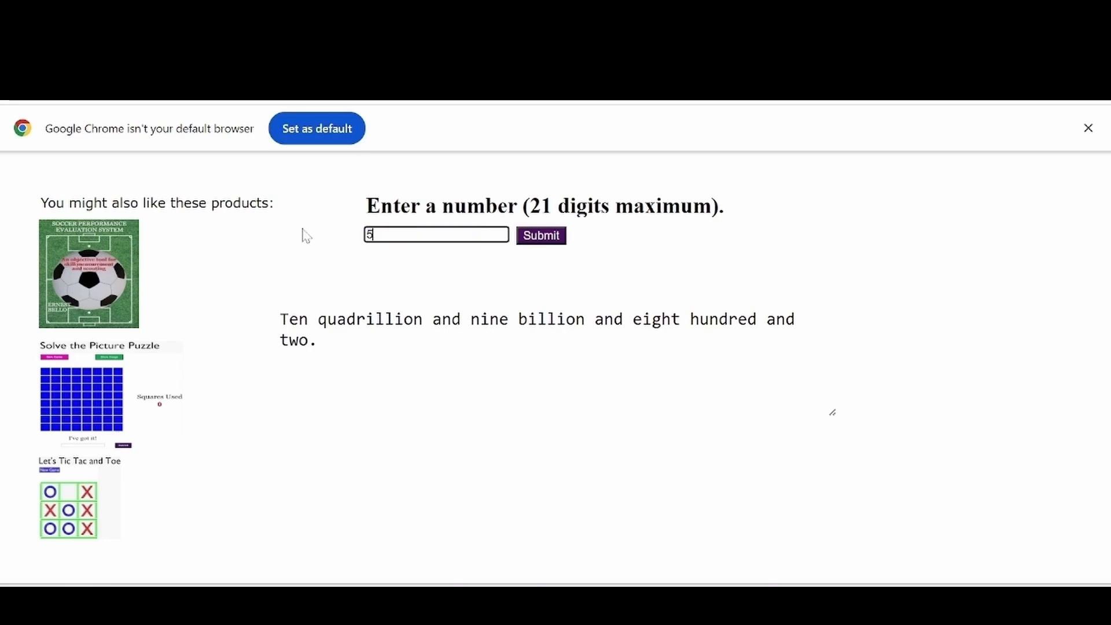
type("507")
key("Return")
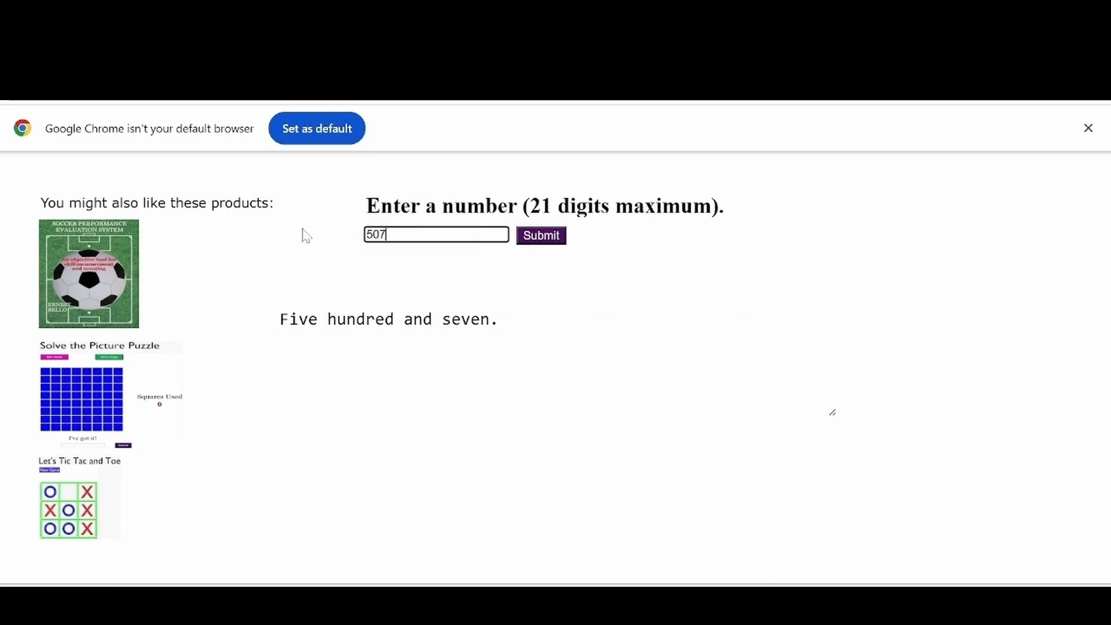
left_click_drag(405, 234, 341, 246)
type("1")
key("Return")
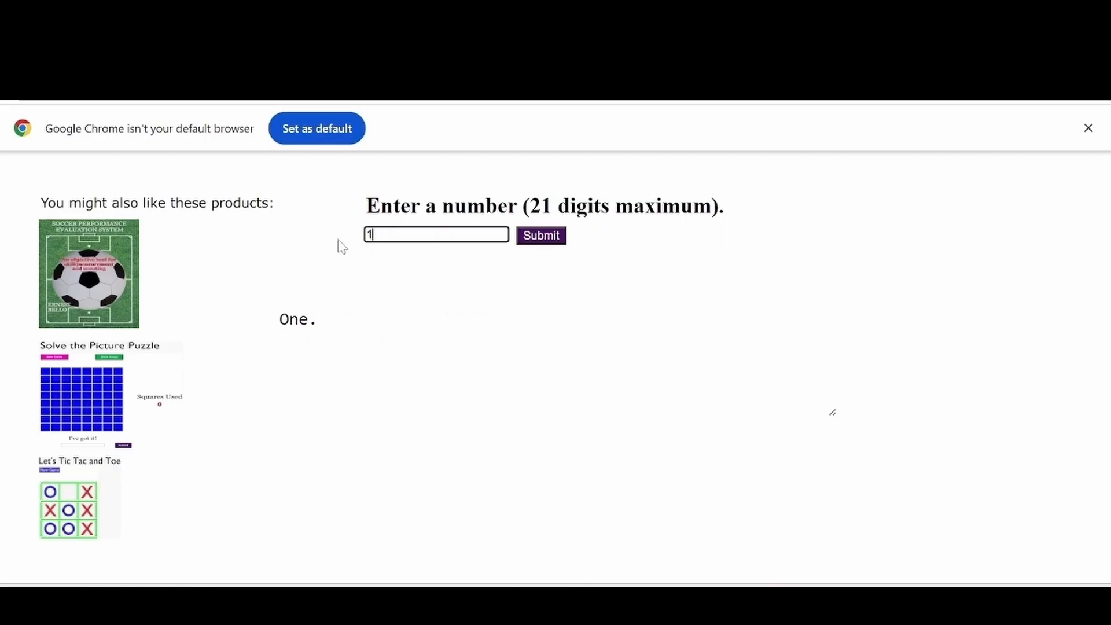
left_click_drag(376, 234, 340, 245)
type("49")
left_click(550, 237)
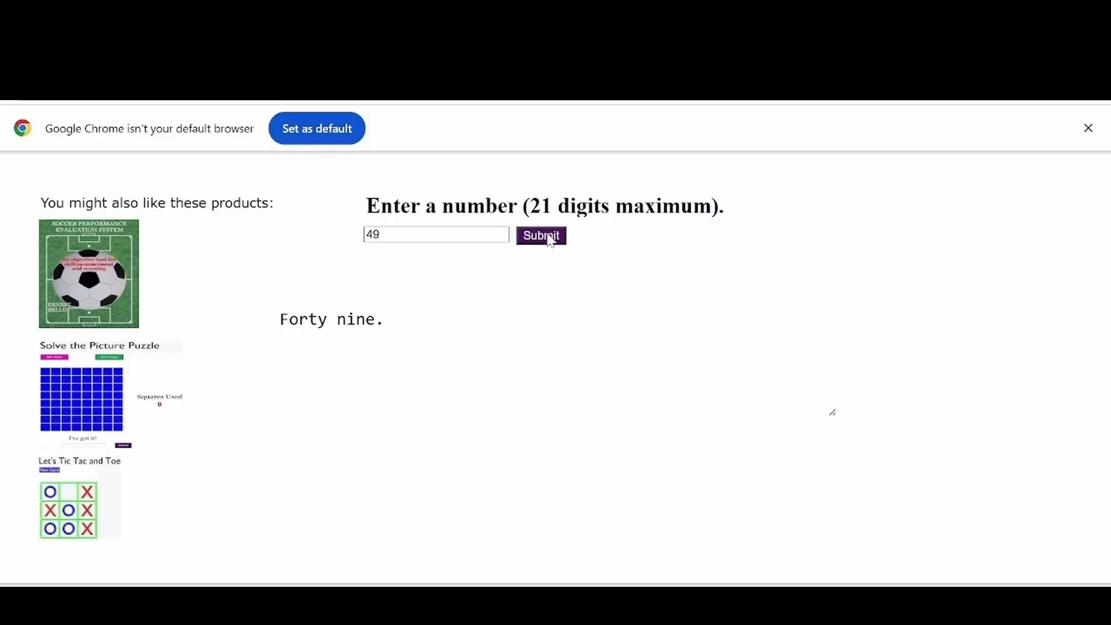
Step: Replace 49 with 4,998,887,009,6654,065 in the number field
left_click_drag(383, 235, 201, 250)
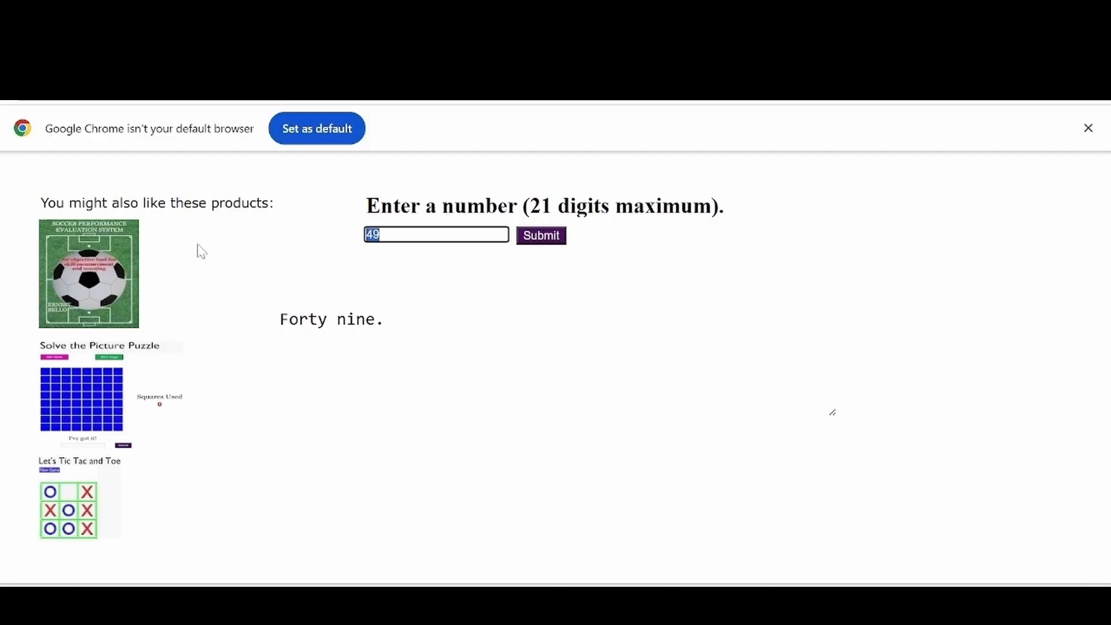
key("BackSpace")
type("4,")
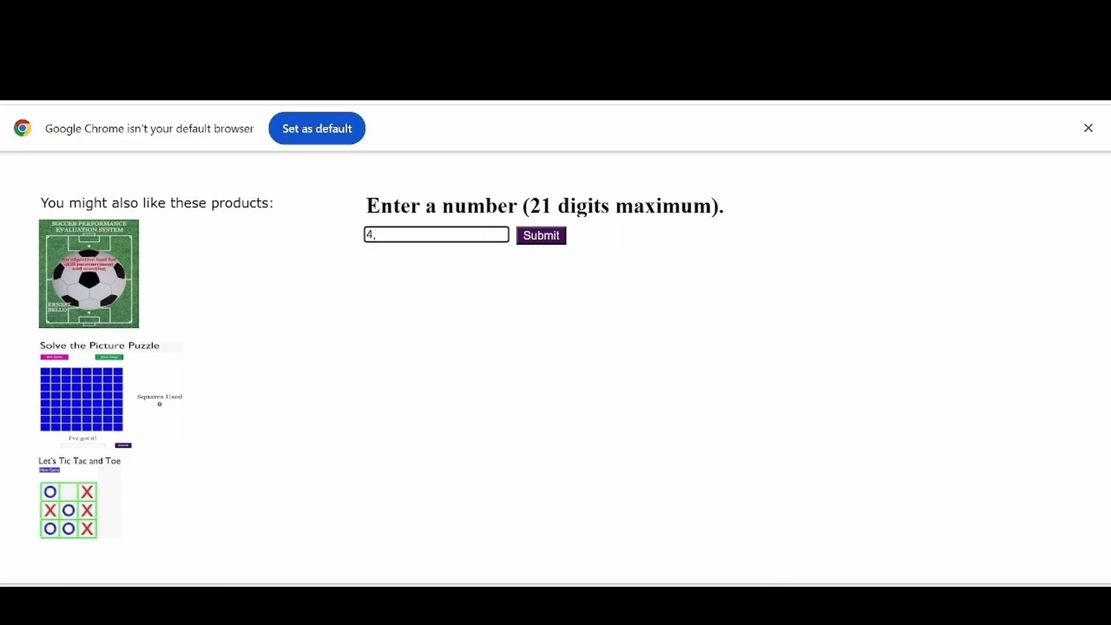
type("998,887,009,6654")
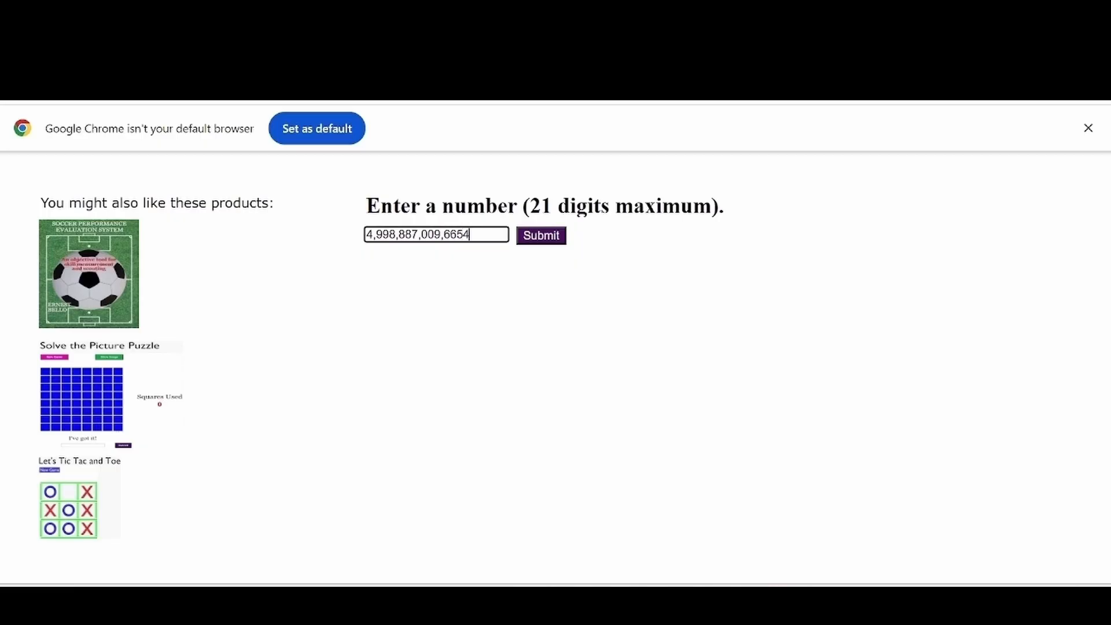
type(",065")
Step: Uncover eight squares of the hidden flower picture
left_click(545, 237)
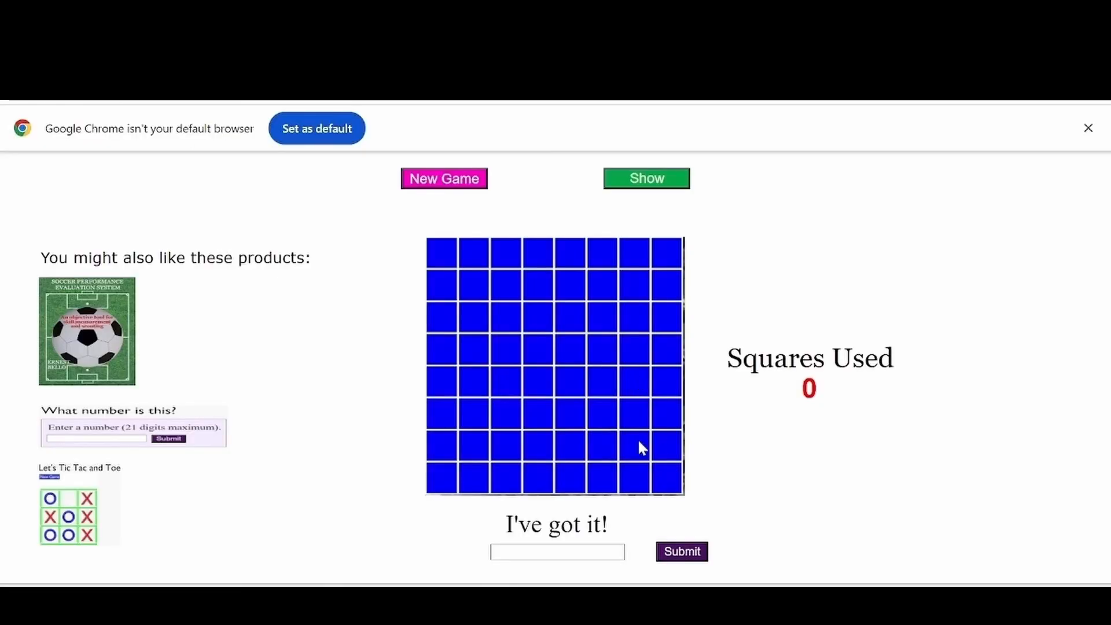
left_click(605, 382)
left_click(572, 386)
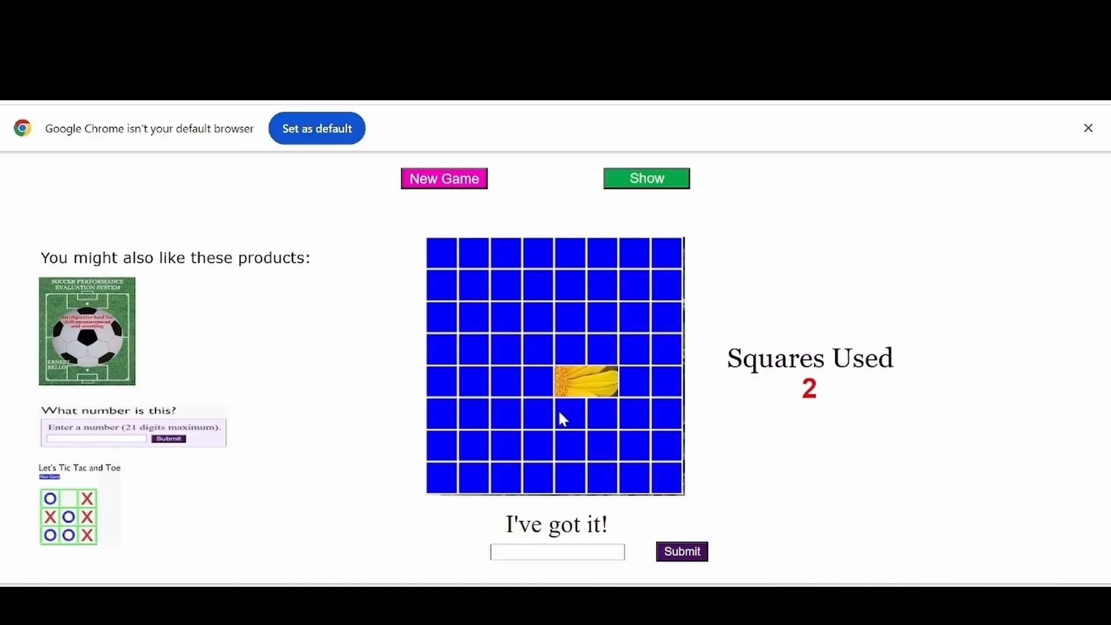
left_click(530, 384)
left_click(528, 414)
left_click(501, 421)
left_click(502, 381)
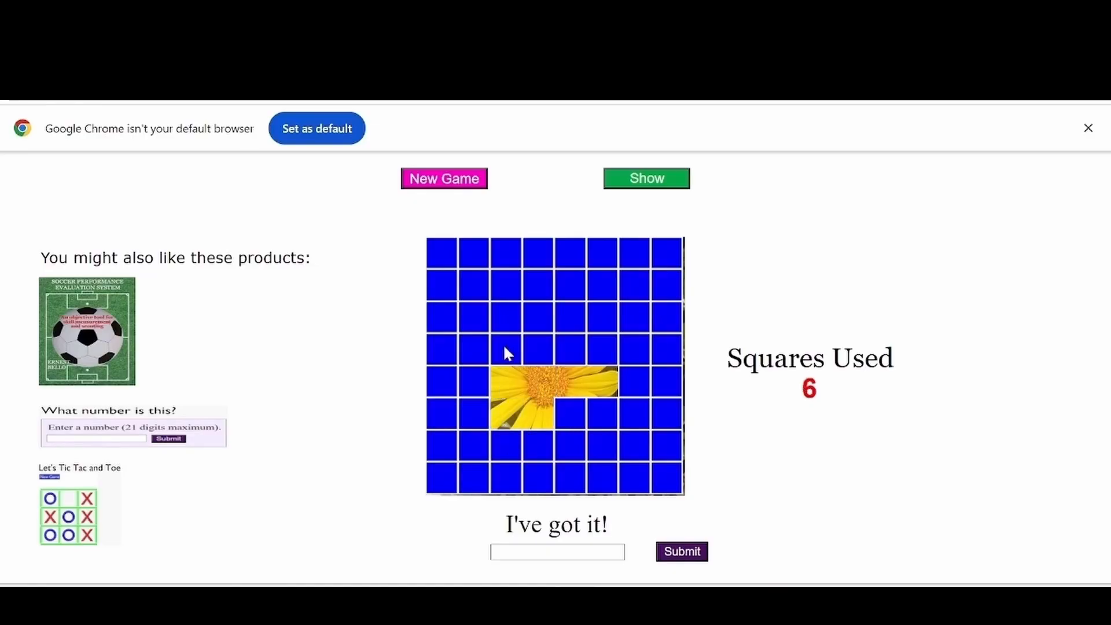
left_click(502, 346)
left_click(540, 347)
Step: Submit 'sunflower' as the answer, then begin a new picture puzzle
left_click(557, 552)
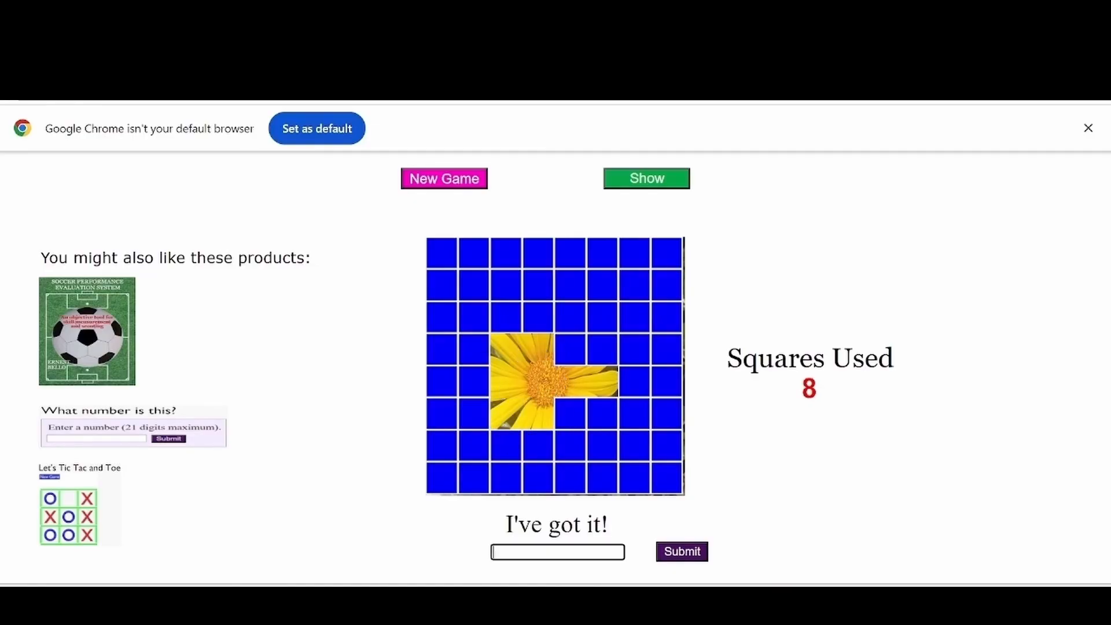
type("sunflower")
key("Return")
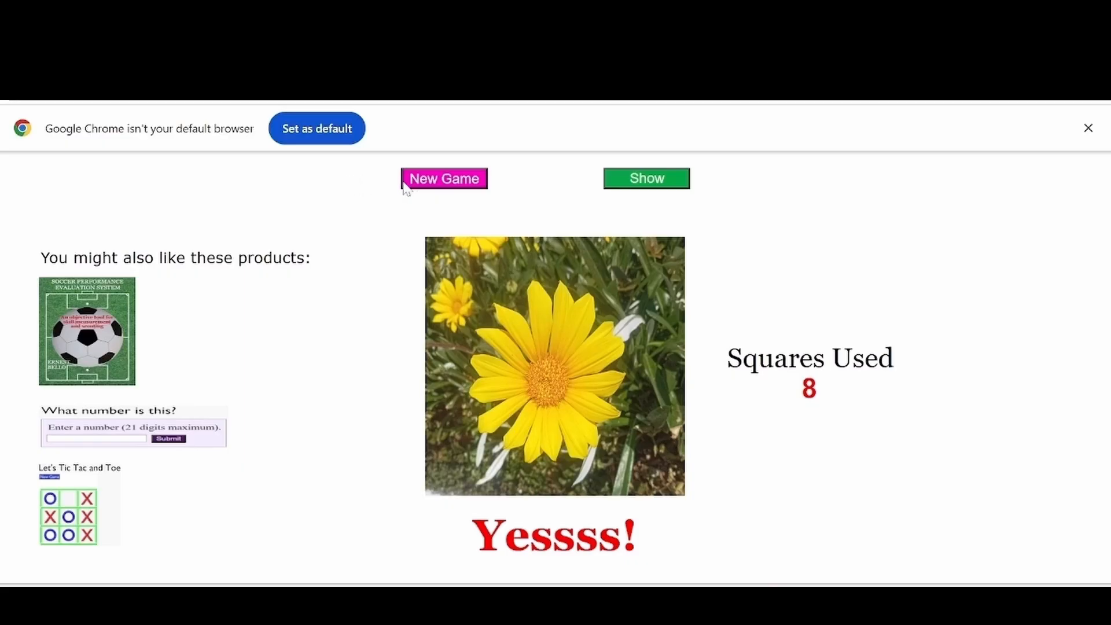
left_click(448, 181)
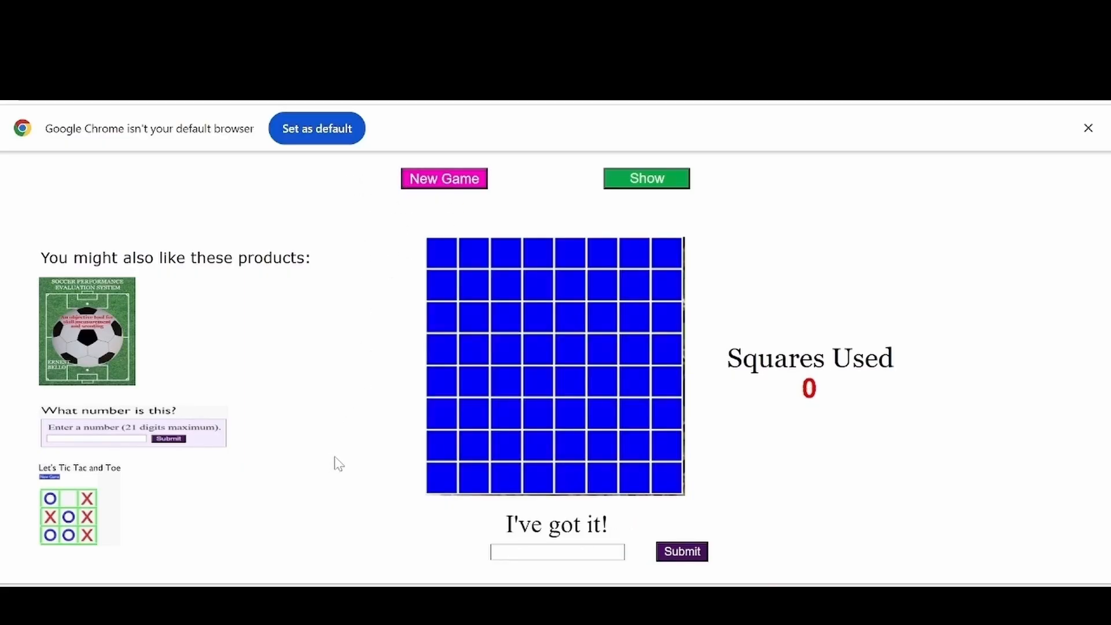
Step: Uncover ten squares revealing an orange-and-white cone photo
left_click(604, 417)
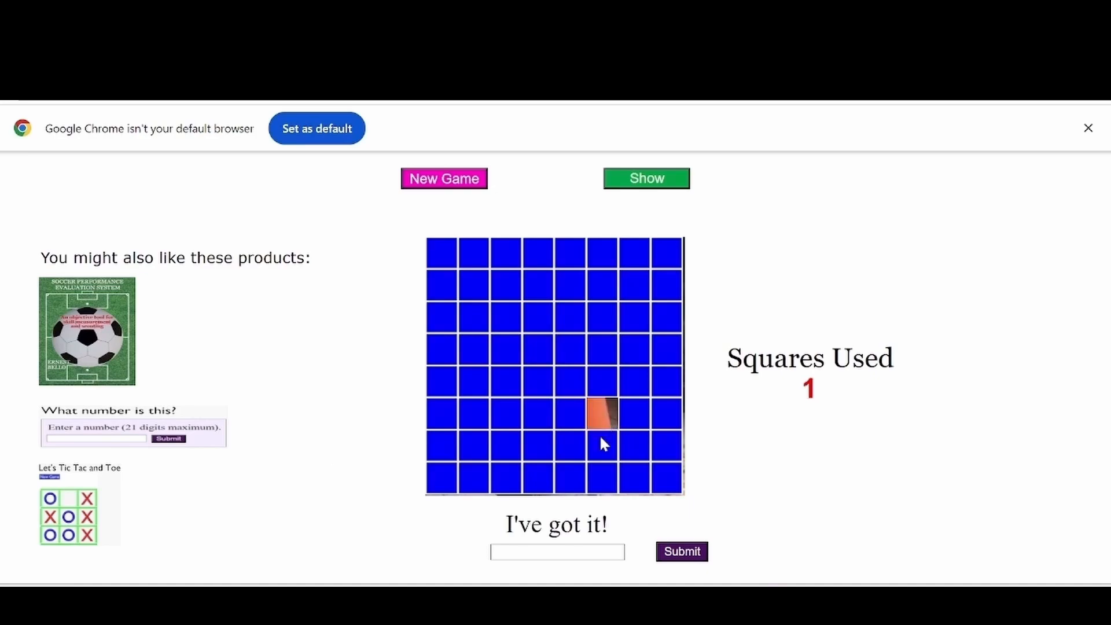
left_click(599, 441)
left_click(575, 443)
left_click(571, 408)
left_click(568, 376)
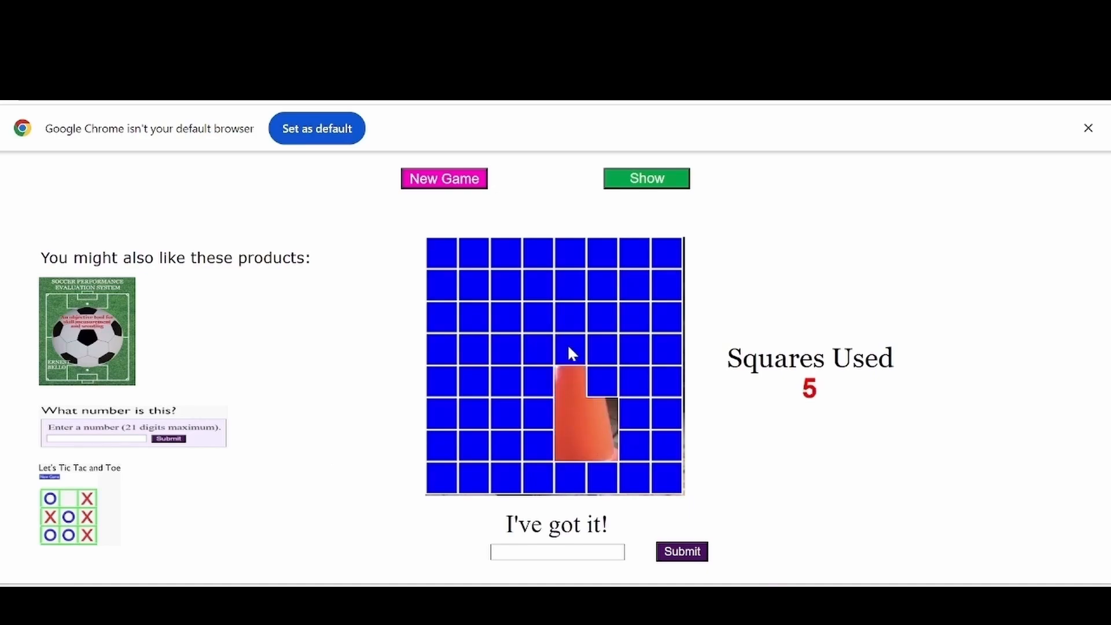
left_click(567, 350)
left_click(566, 318)
left_click(530, 312)
left_click(533, 287)
left_click(561, 285)
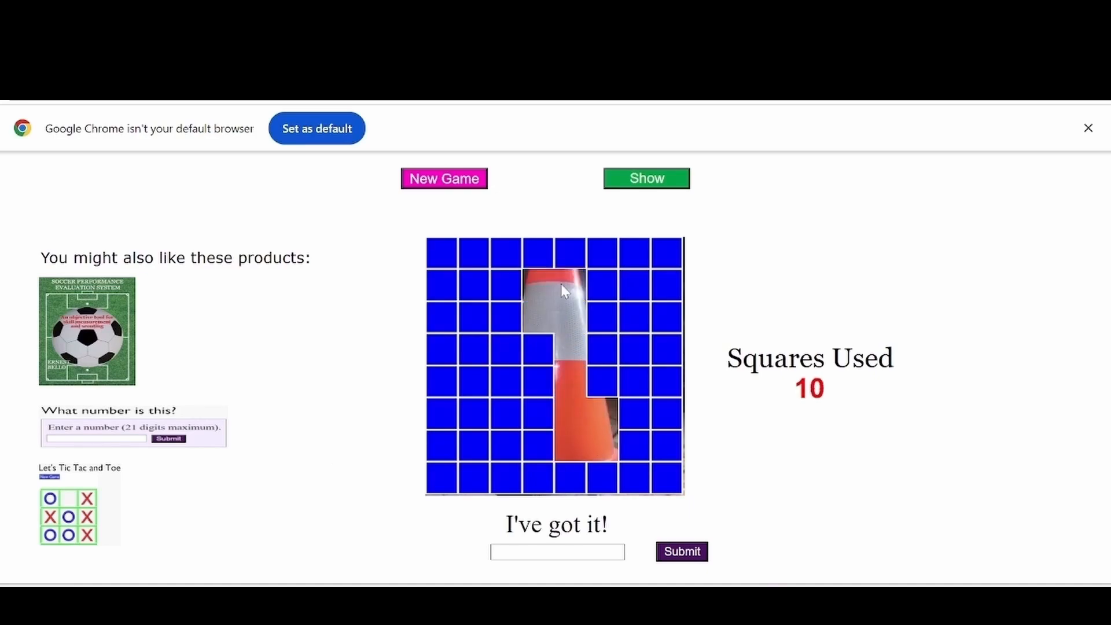
Step: Submit 'cone' as the guess for the first picture
left_click(557, 552)
type("cone")
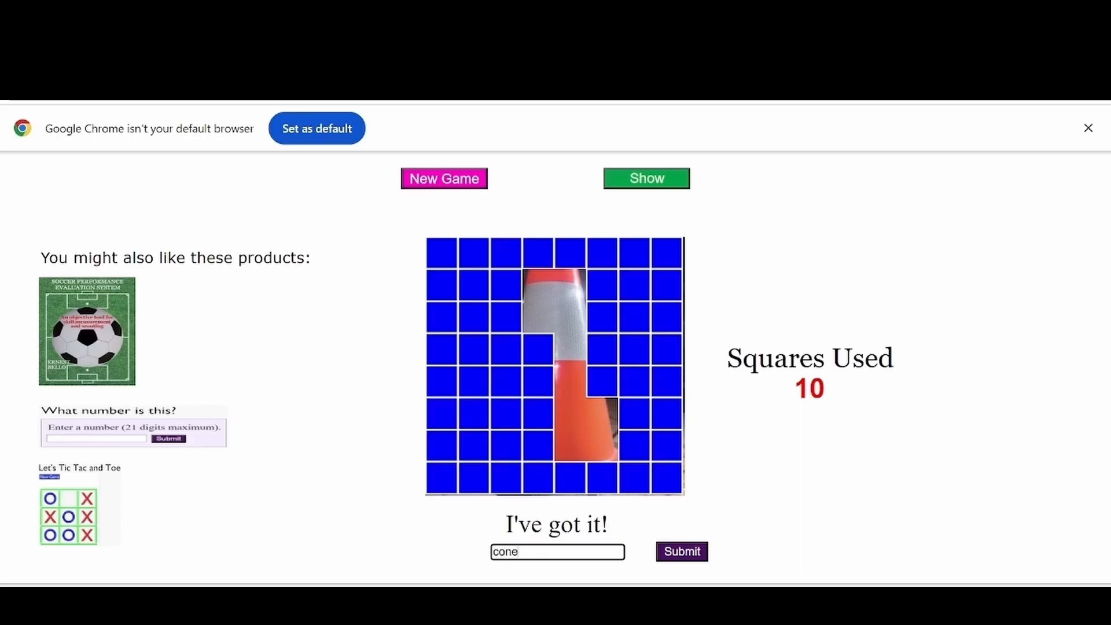
key("Return")
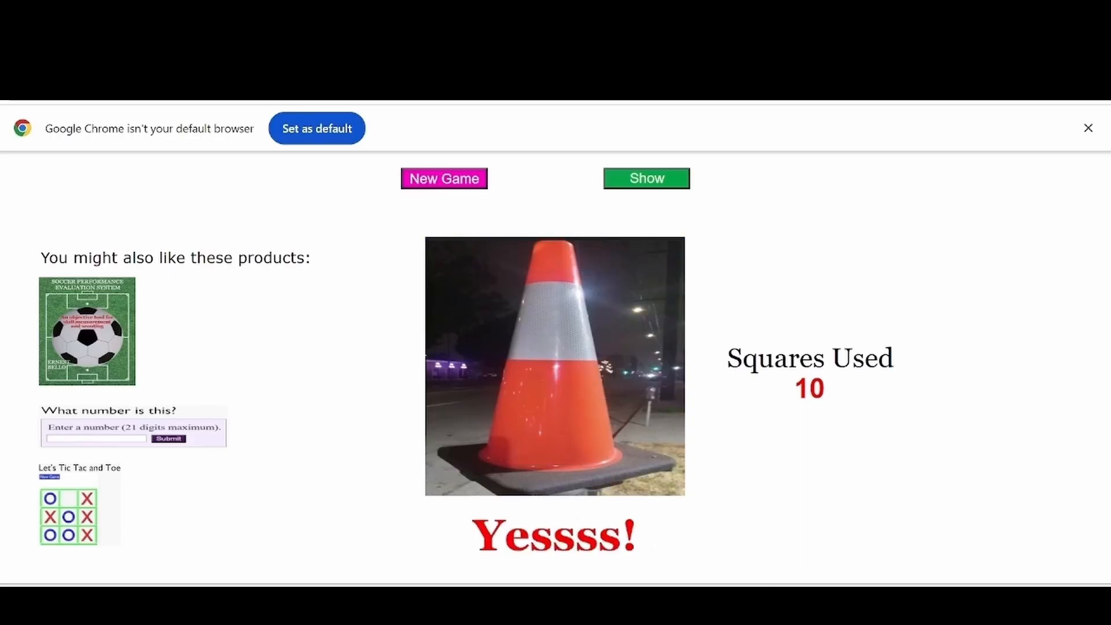
Step: In a new puzzle, uncover sixteen squares around the hidden biscuit image
left_click(422, 180)
left_click(440, 282)
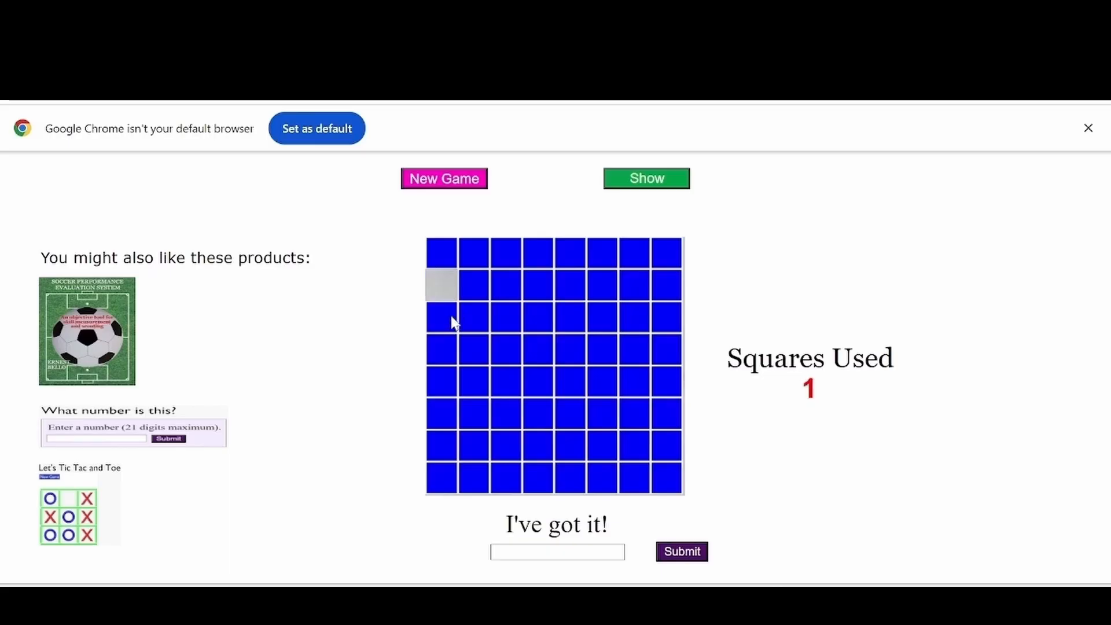
left_click(452, 319)
left_click(479, 319)
left_click(499, 318)
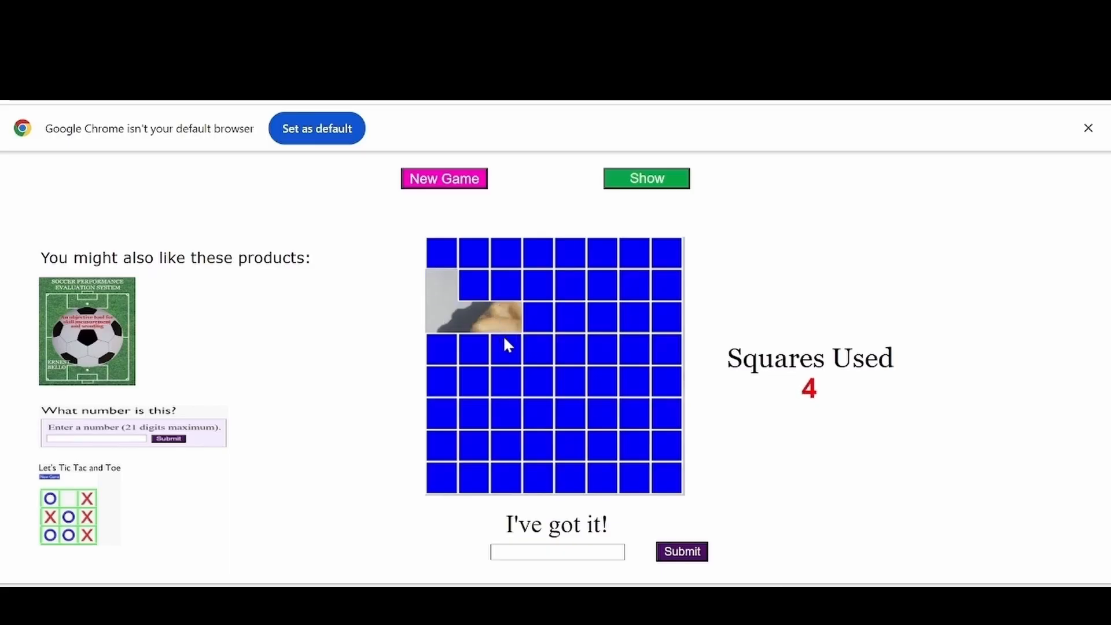
left_click(503, 349)
left_click(475, 350)
left_click(444, 354)
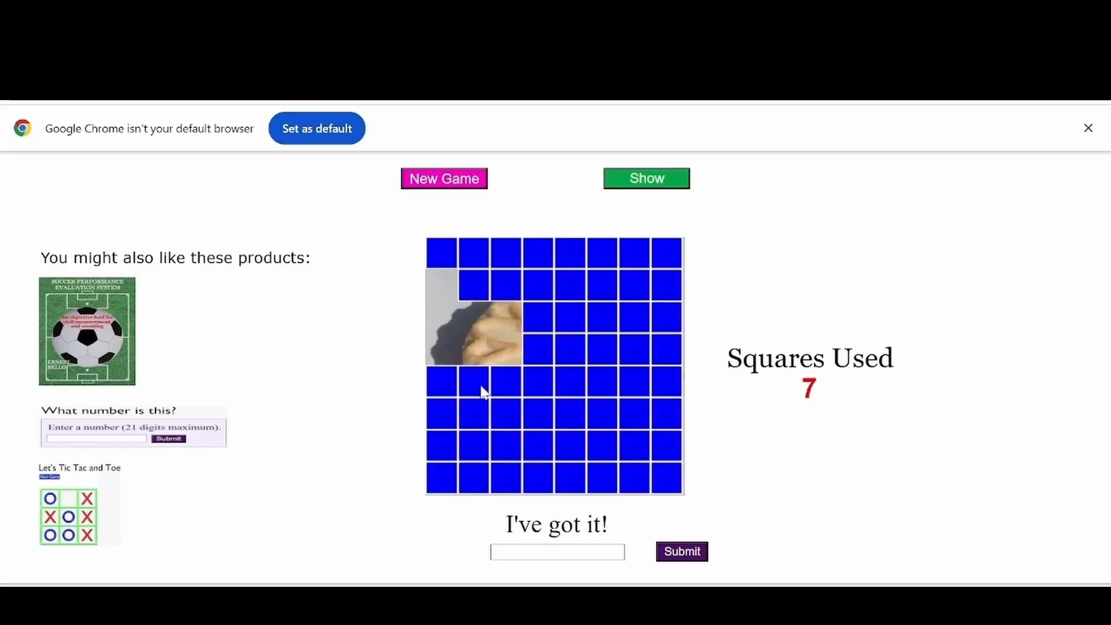
left_click(480, 384)
left_click(507, 382)
left_click(530, 383)
left_click(530, 415)
left_click(508, 412)
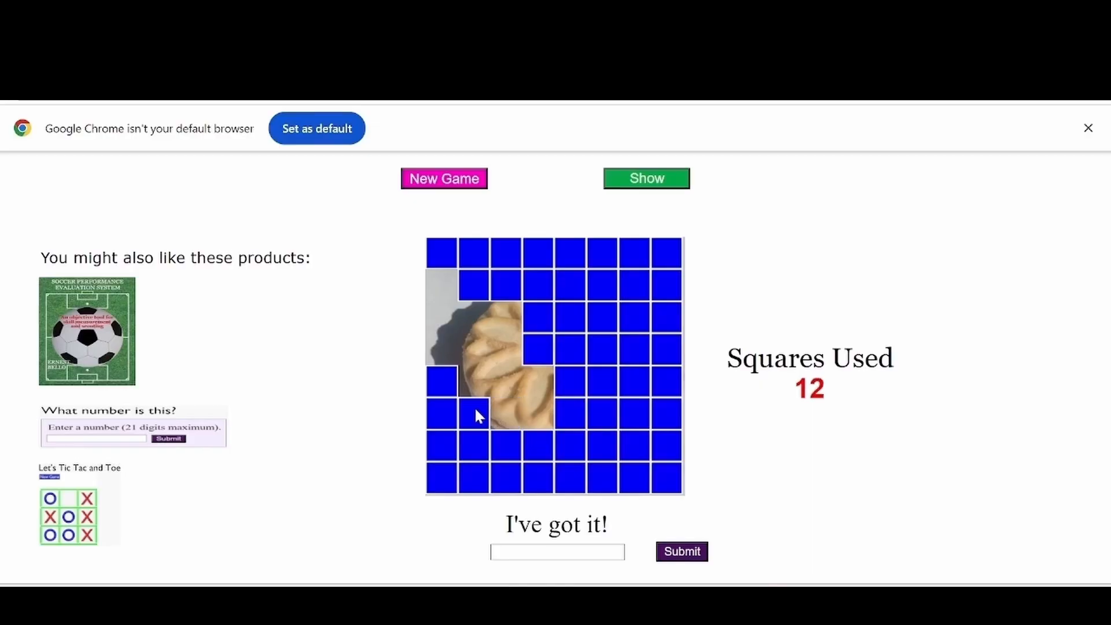
left_click(475, 410)
left_click(536, 354)
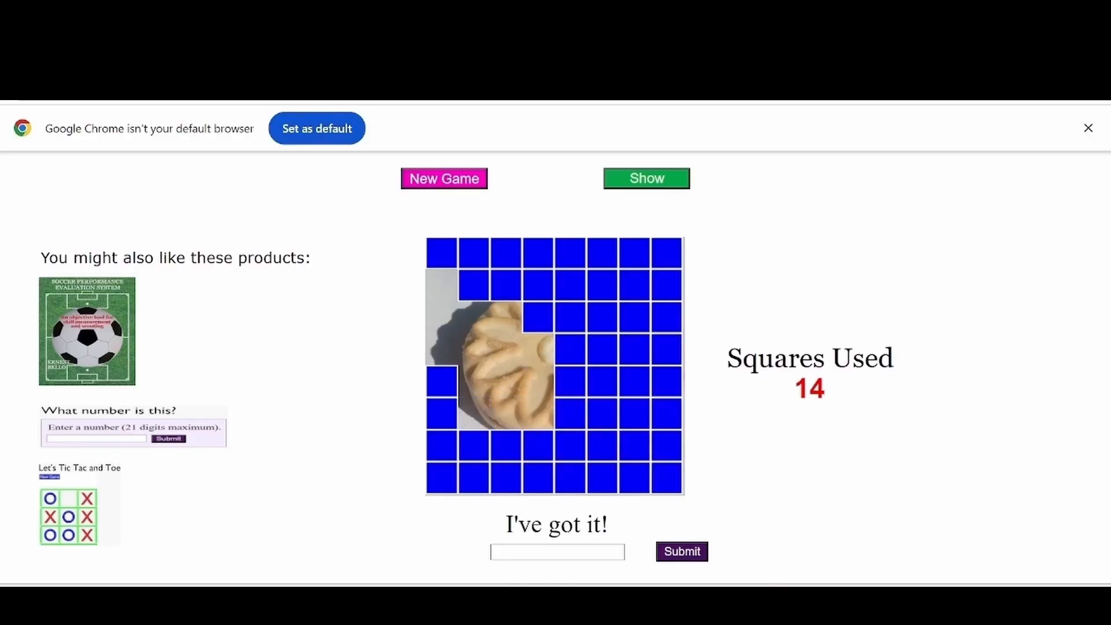
left_click(527, 447)
left_click(513, 457)
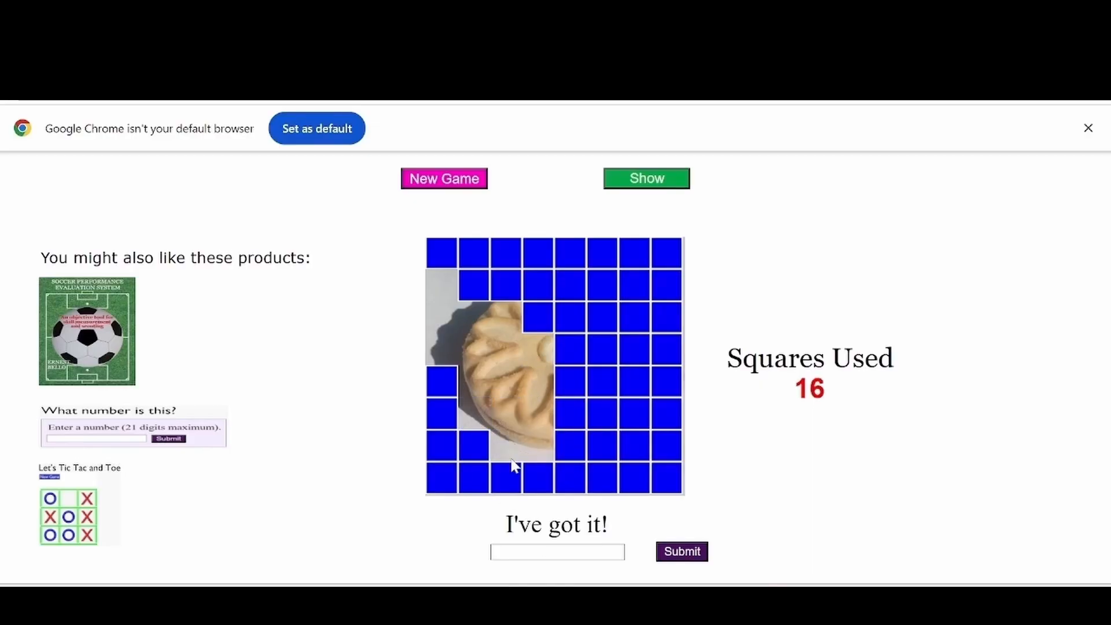
Step: Submit 'cookie' as the guess for the second picture
left_click(556, 553)
type("cookie")
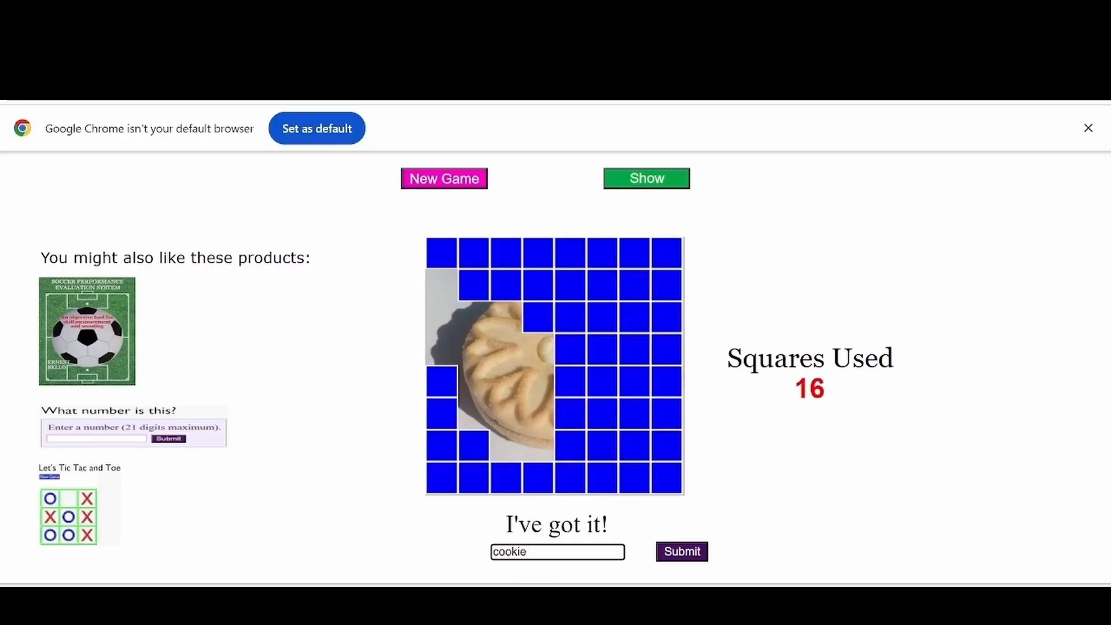
key("Return")
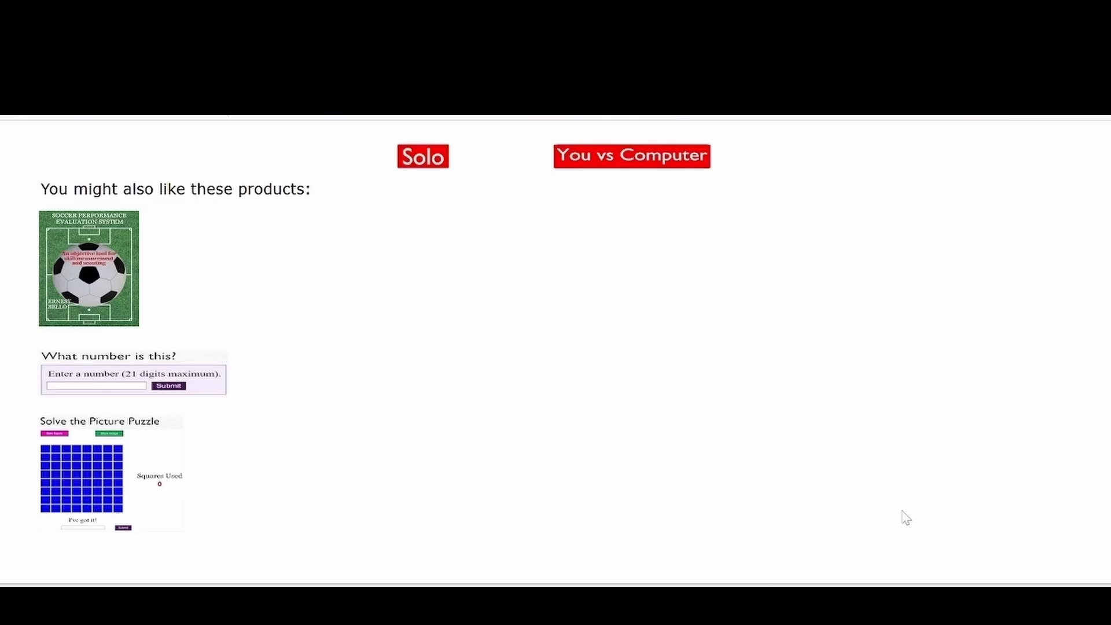
left_click(621, 159)
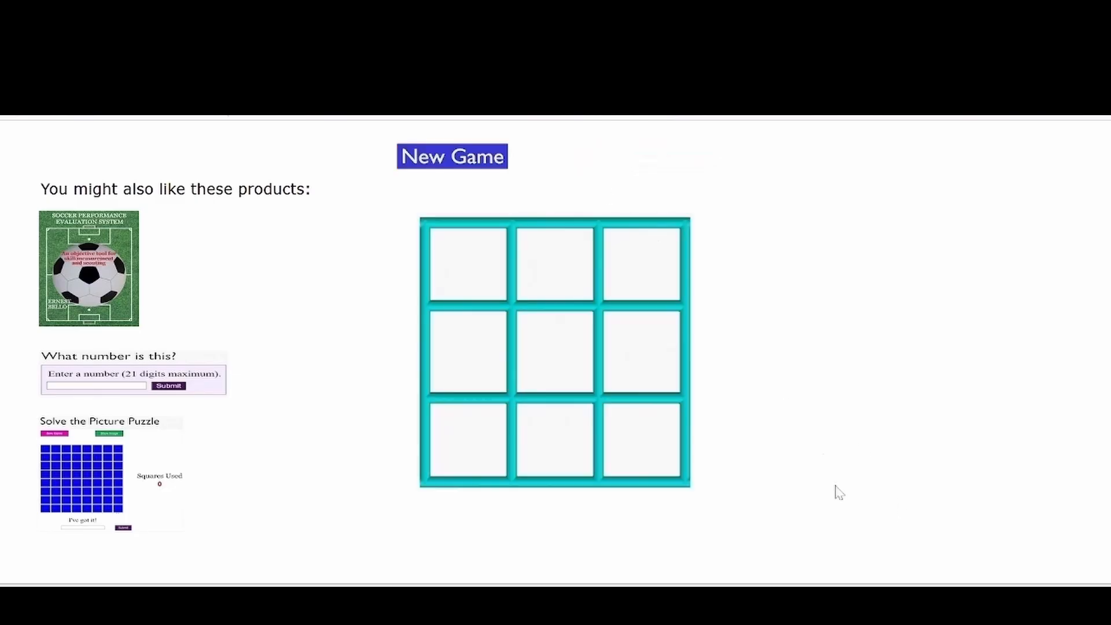
left_click(650, 444)
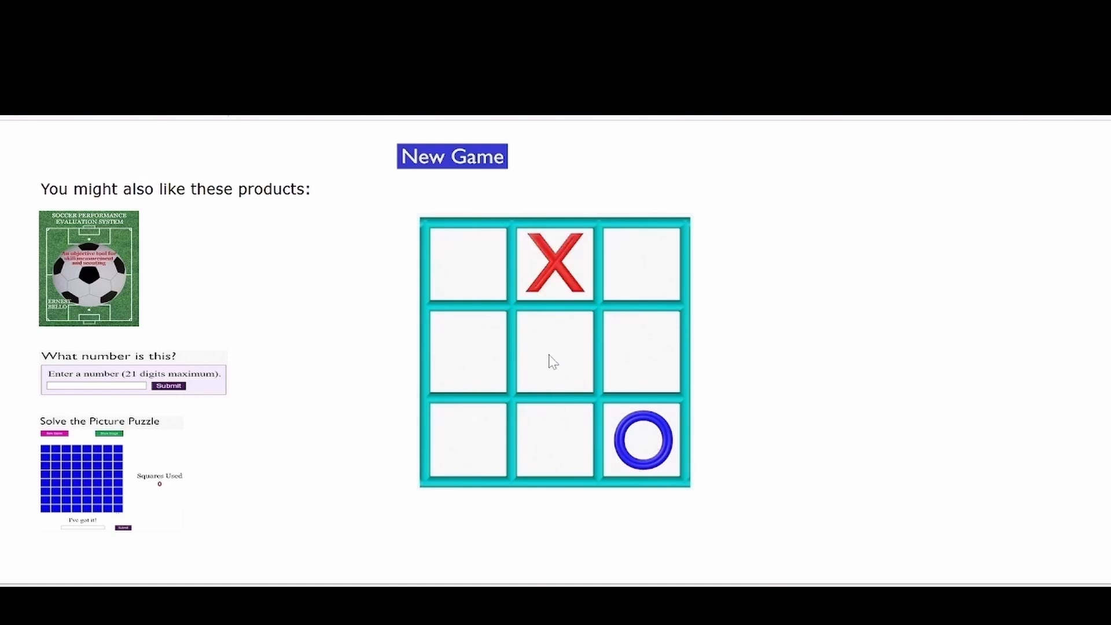
left_click(549, 362)
left_click(465, 337)
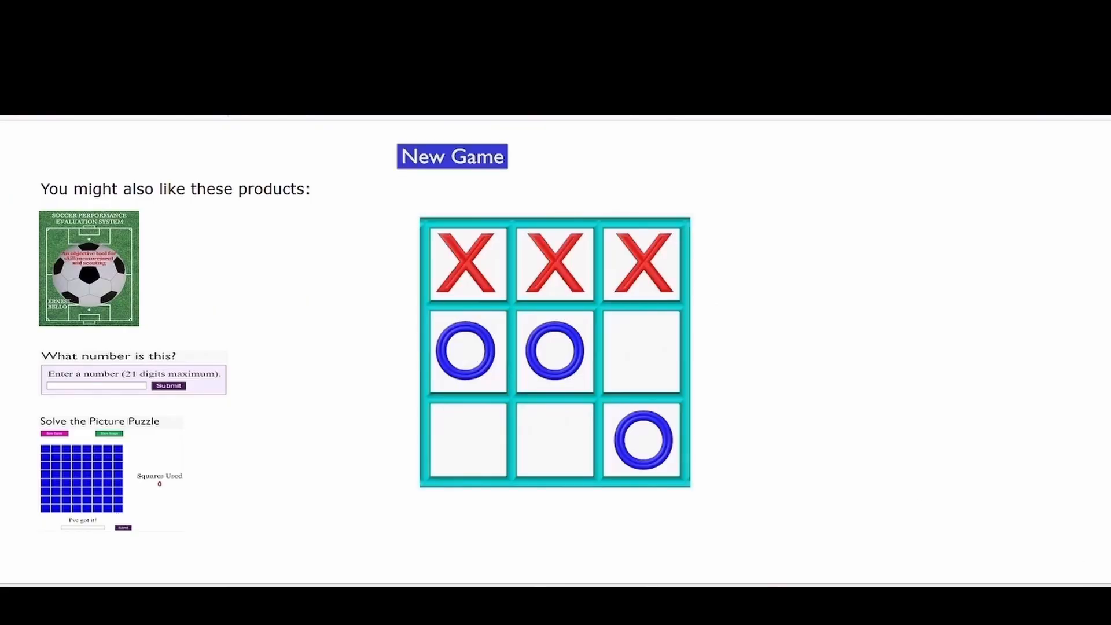
left_click(443, 168)
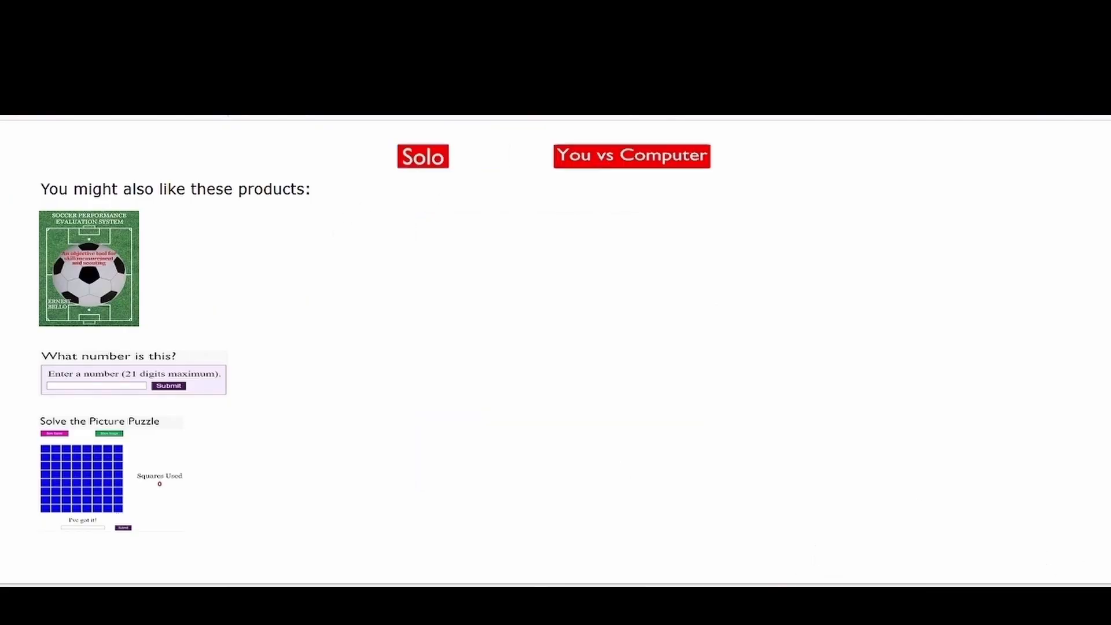
Step: Play the computer, placing O's bottom-middle, centre, bottom-left, top-left, middle-right until the board fills
left_click(630, 161)
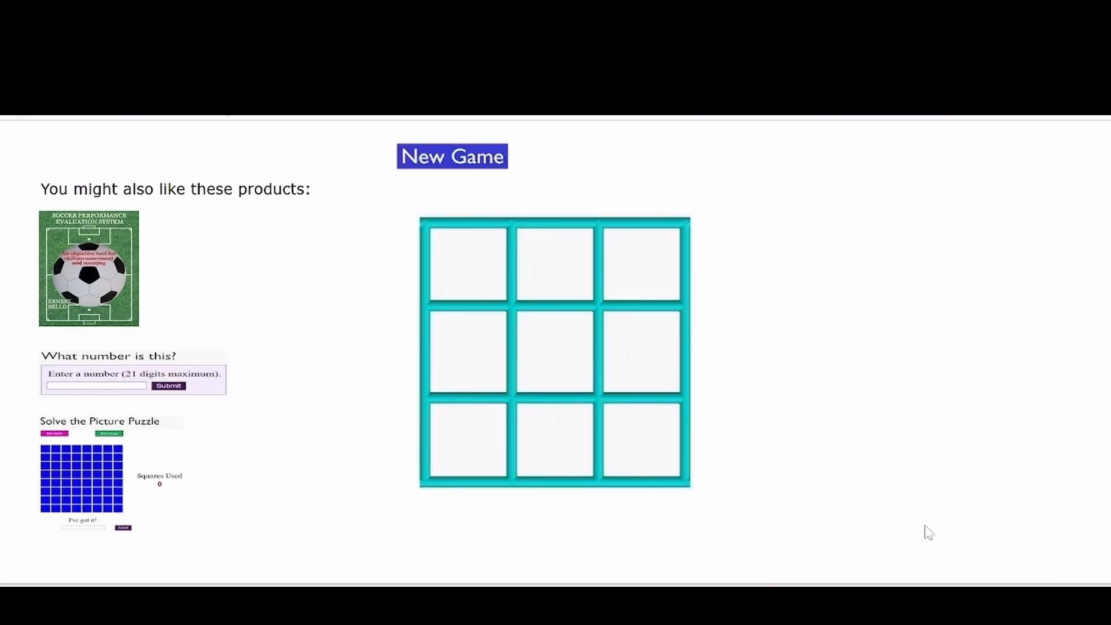
left_click(542, 435)
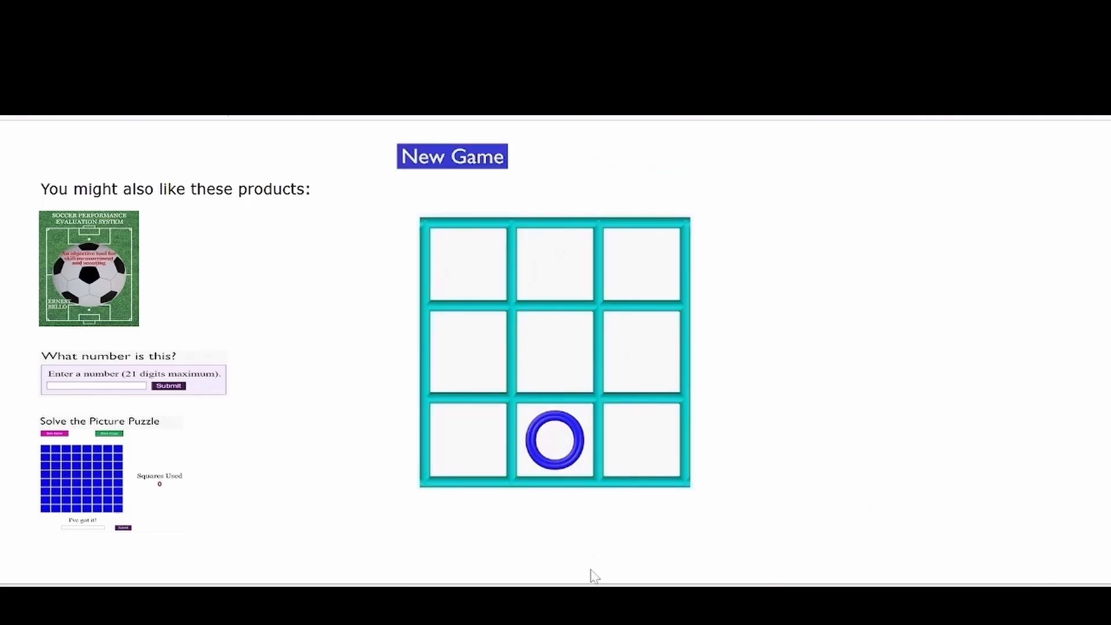
left_click(564, 369)
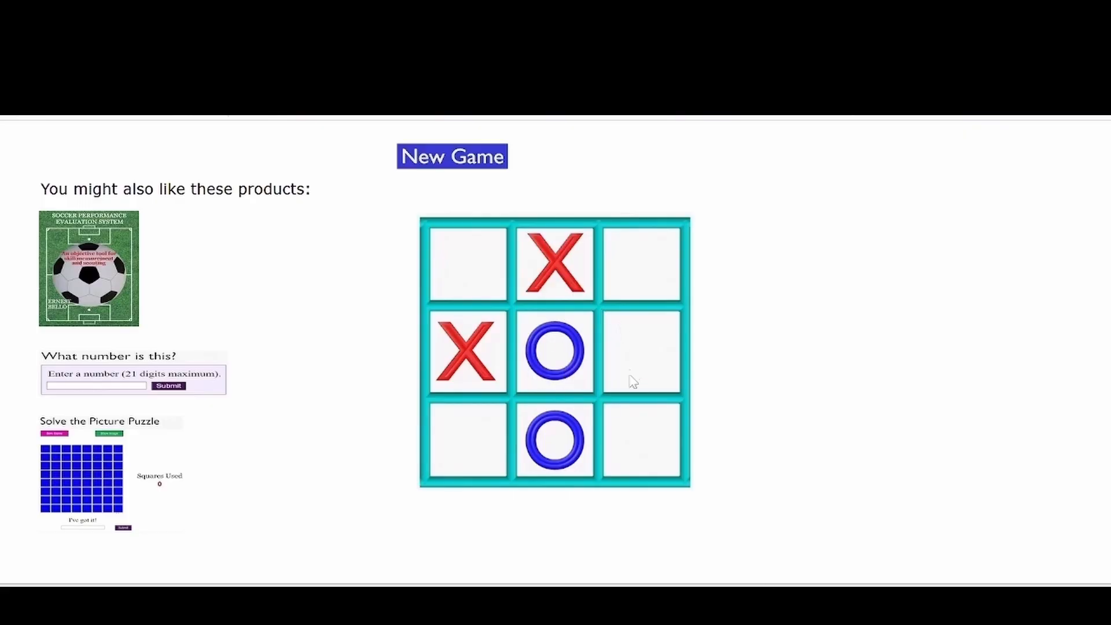
left_click(493, 440)
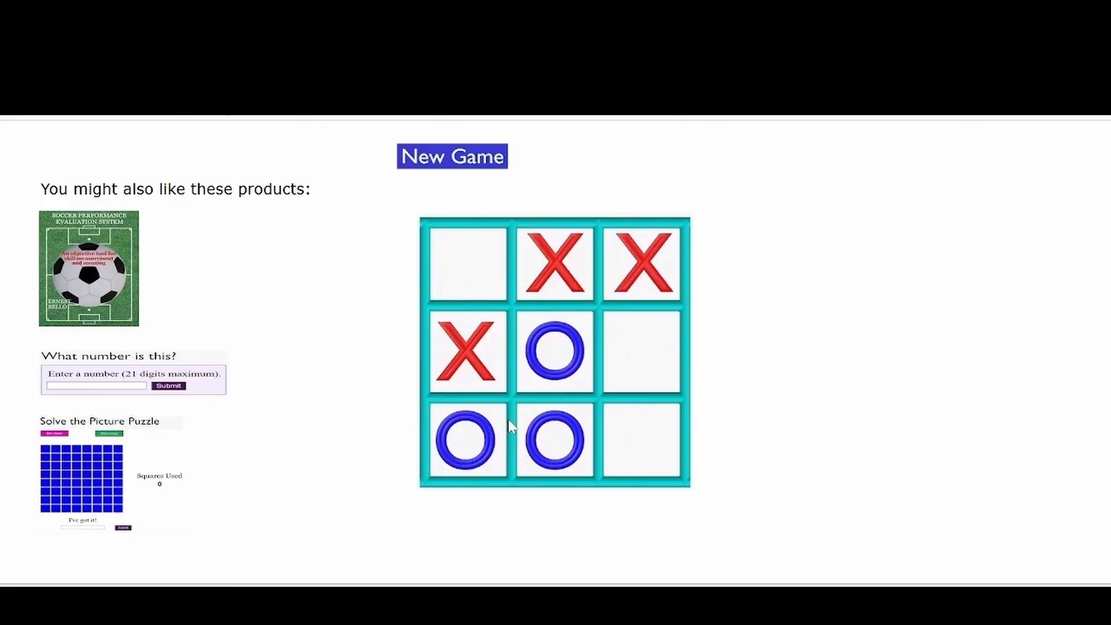
left_click(463, 258)
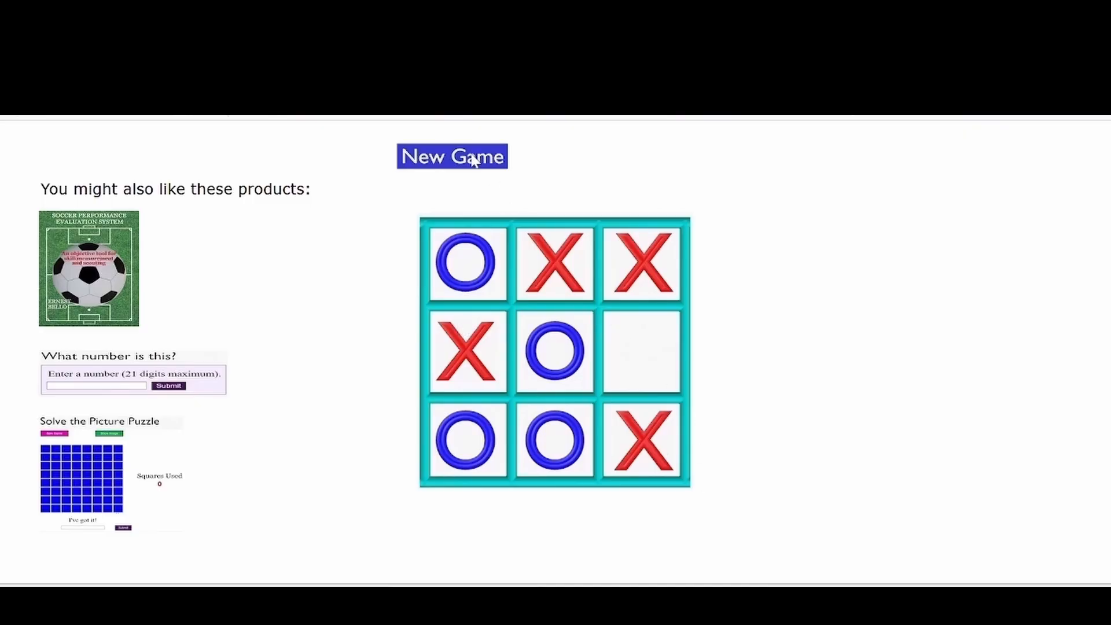
left_click(636, 358)
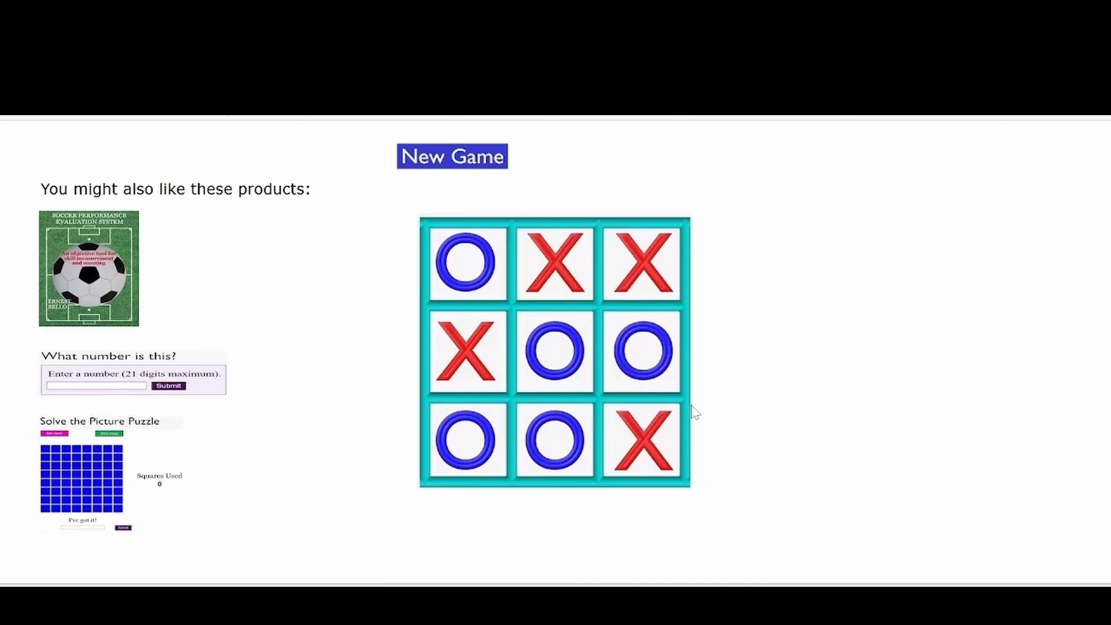
Step: Start another computer game, placing O's top-middle, centre, bottom-right and top-right
left_click(457, 155)
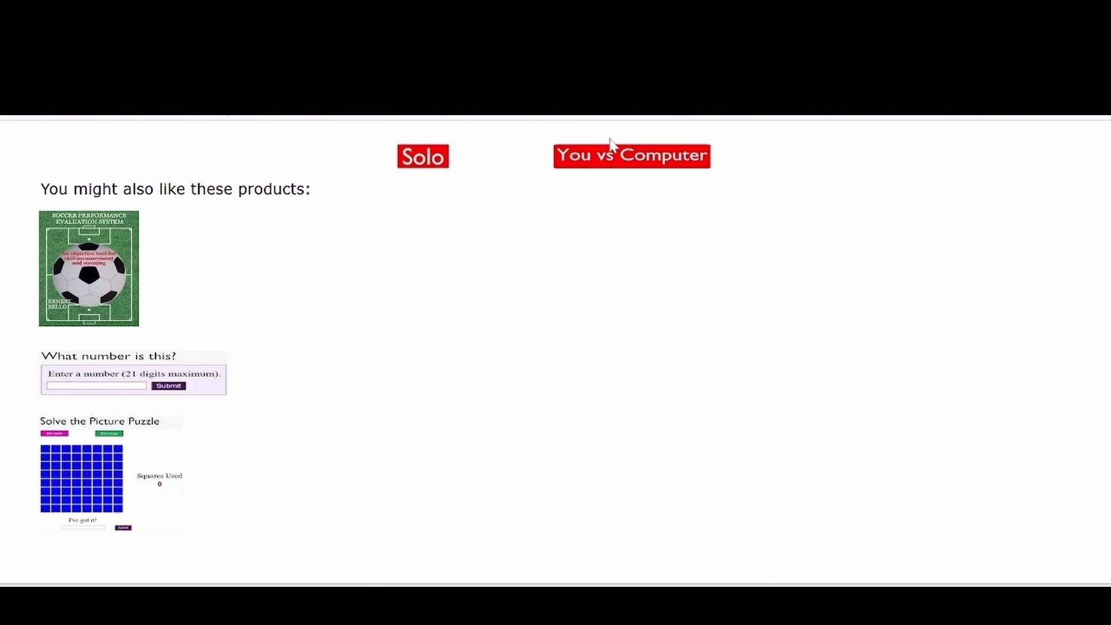
left_click(627, 158)
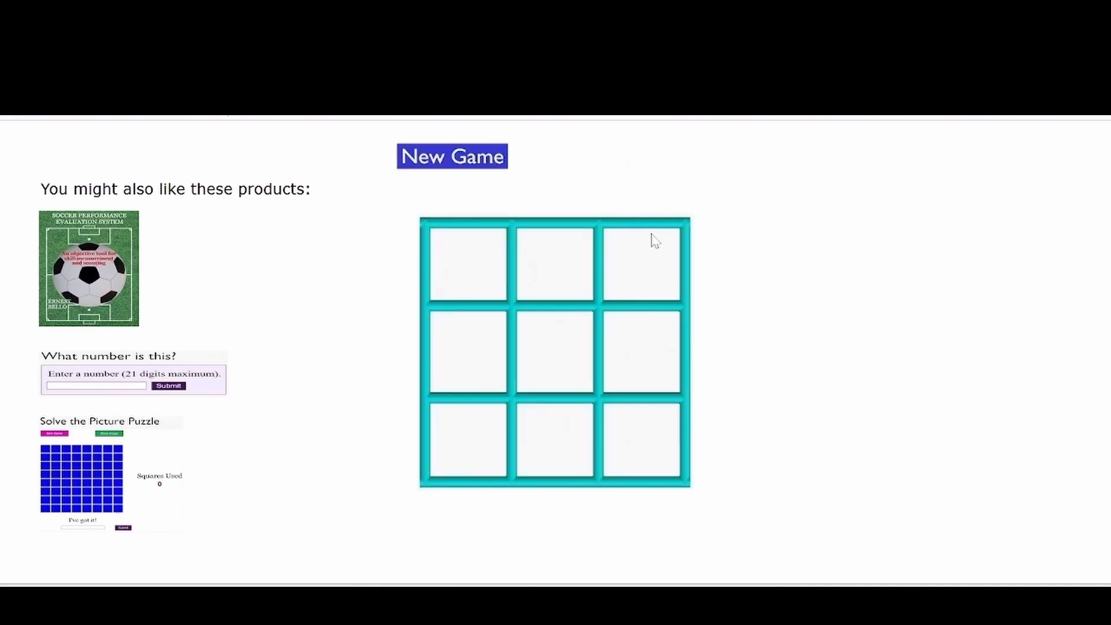
left_click(575, 276)
left_click(561, 349)
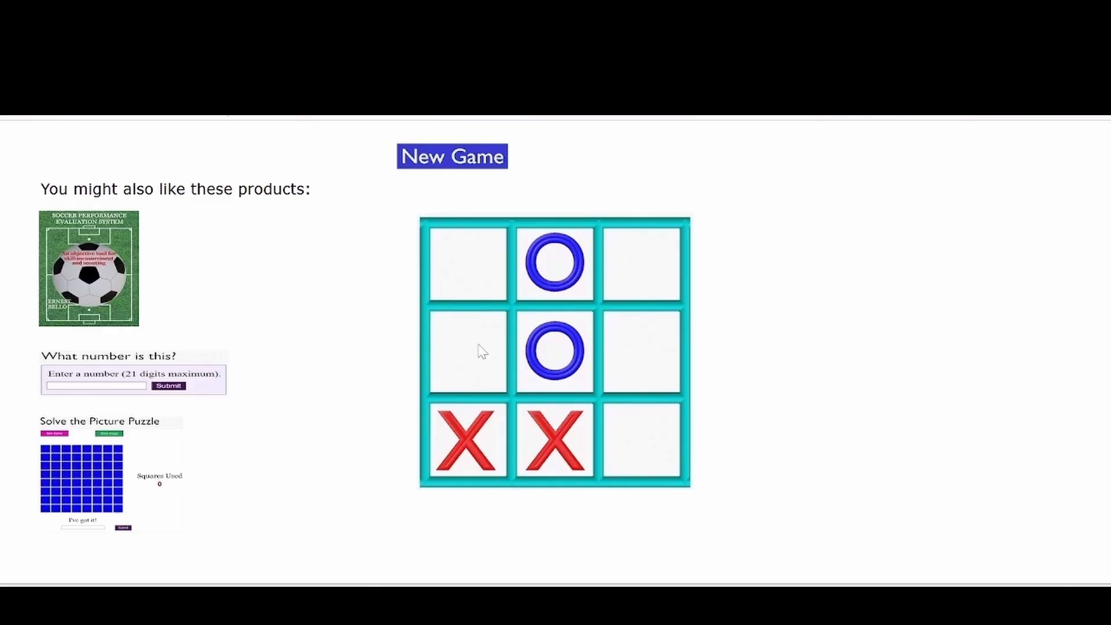
left_click(647, 441)
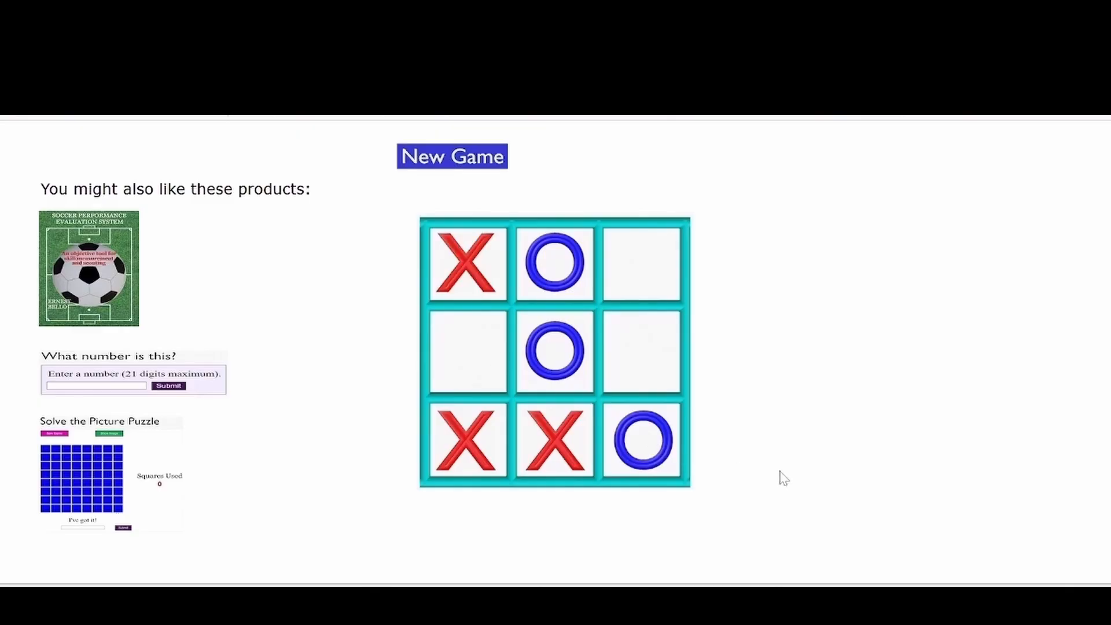
left_click(652, 266)
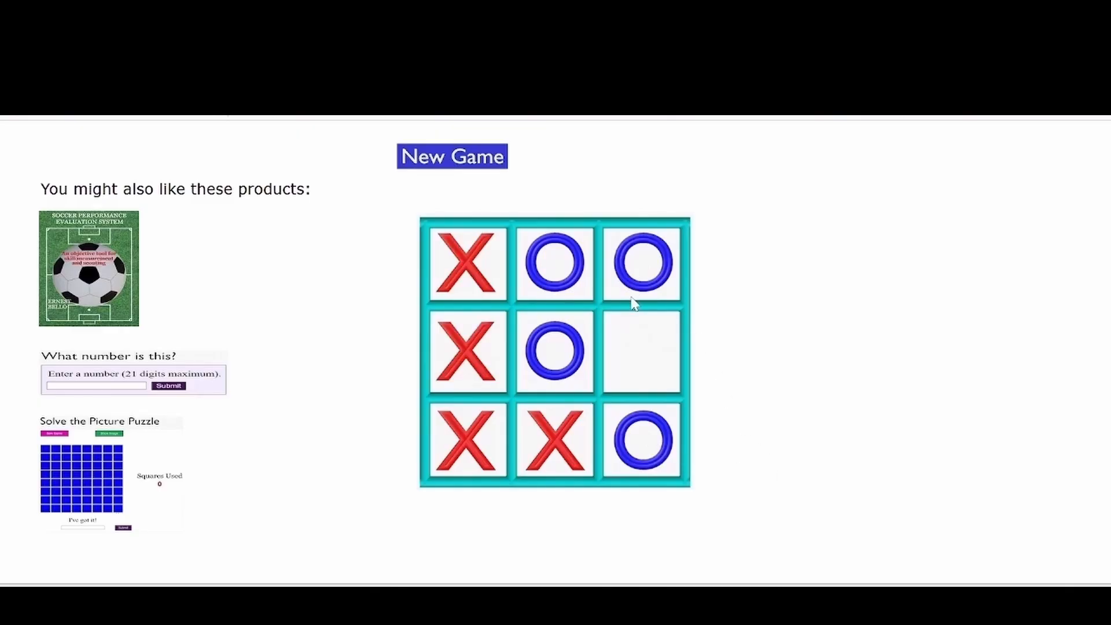